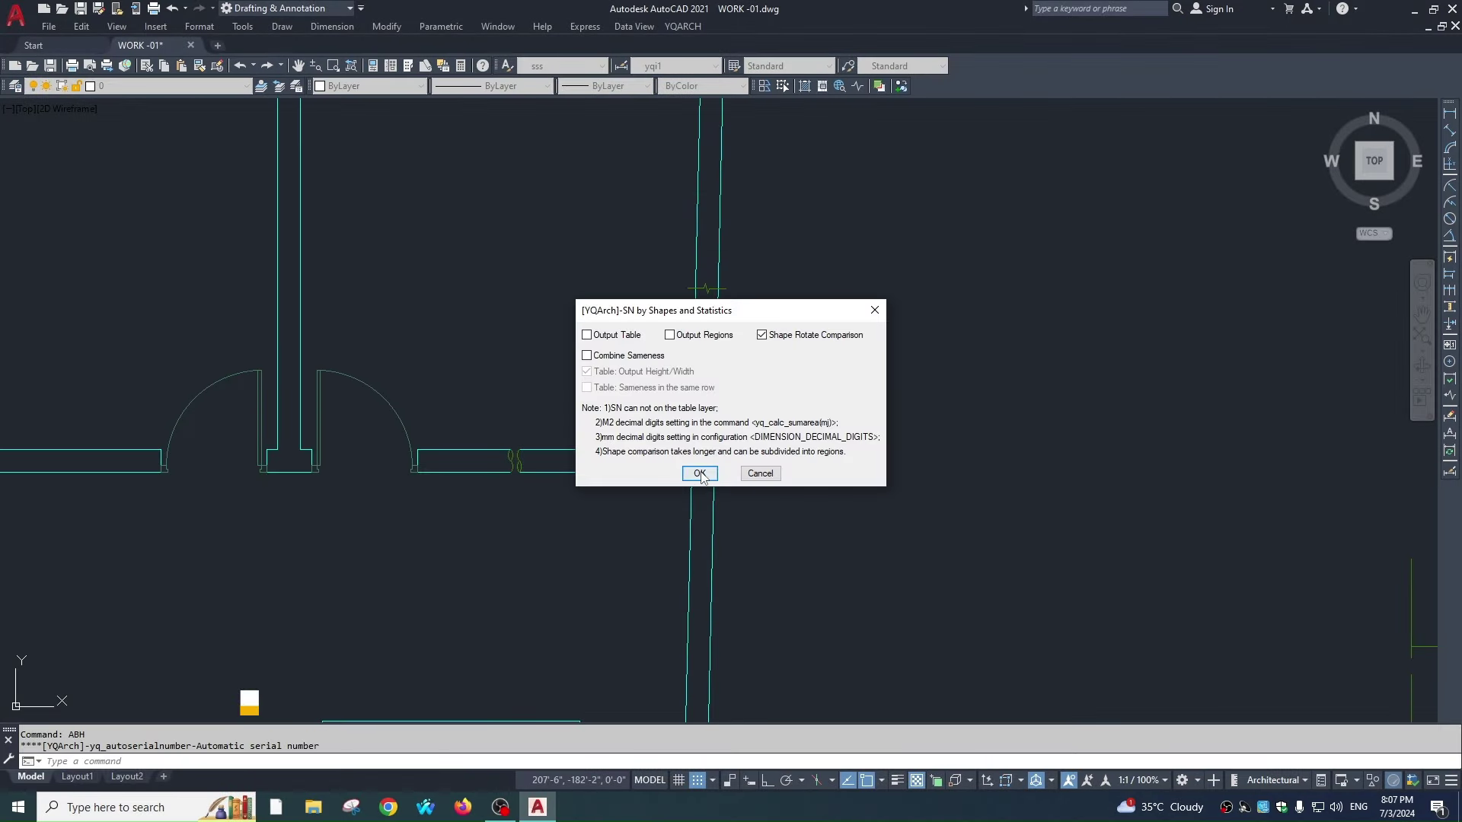
- Number the four wall polylines at the doorway junction with circled serial numbers continuing the sequence
click(700, 473)
click(777, 258)
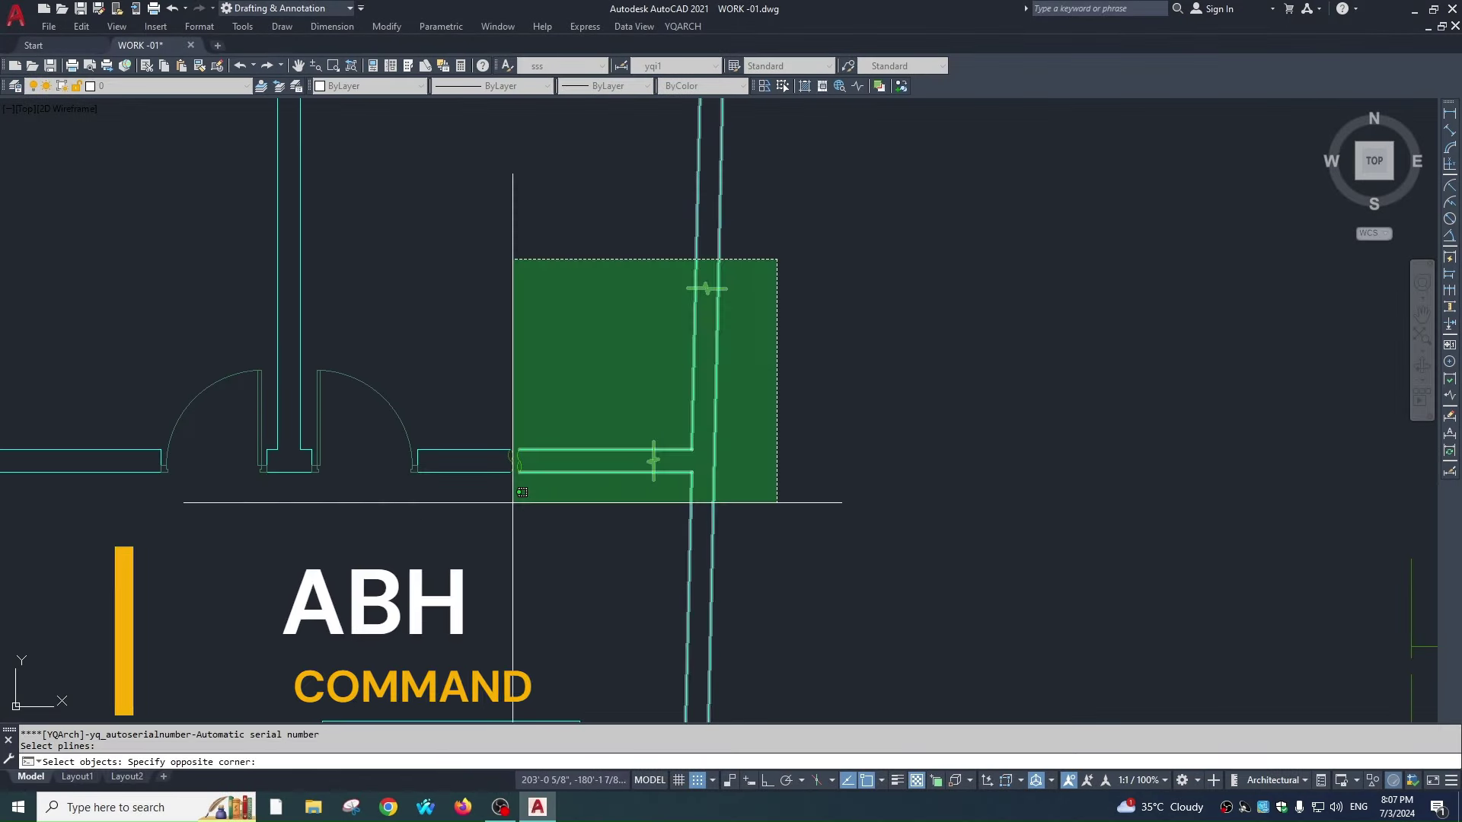
click(513, 500)
key(Return)
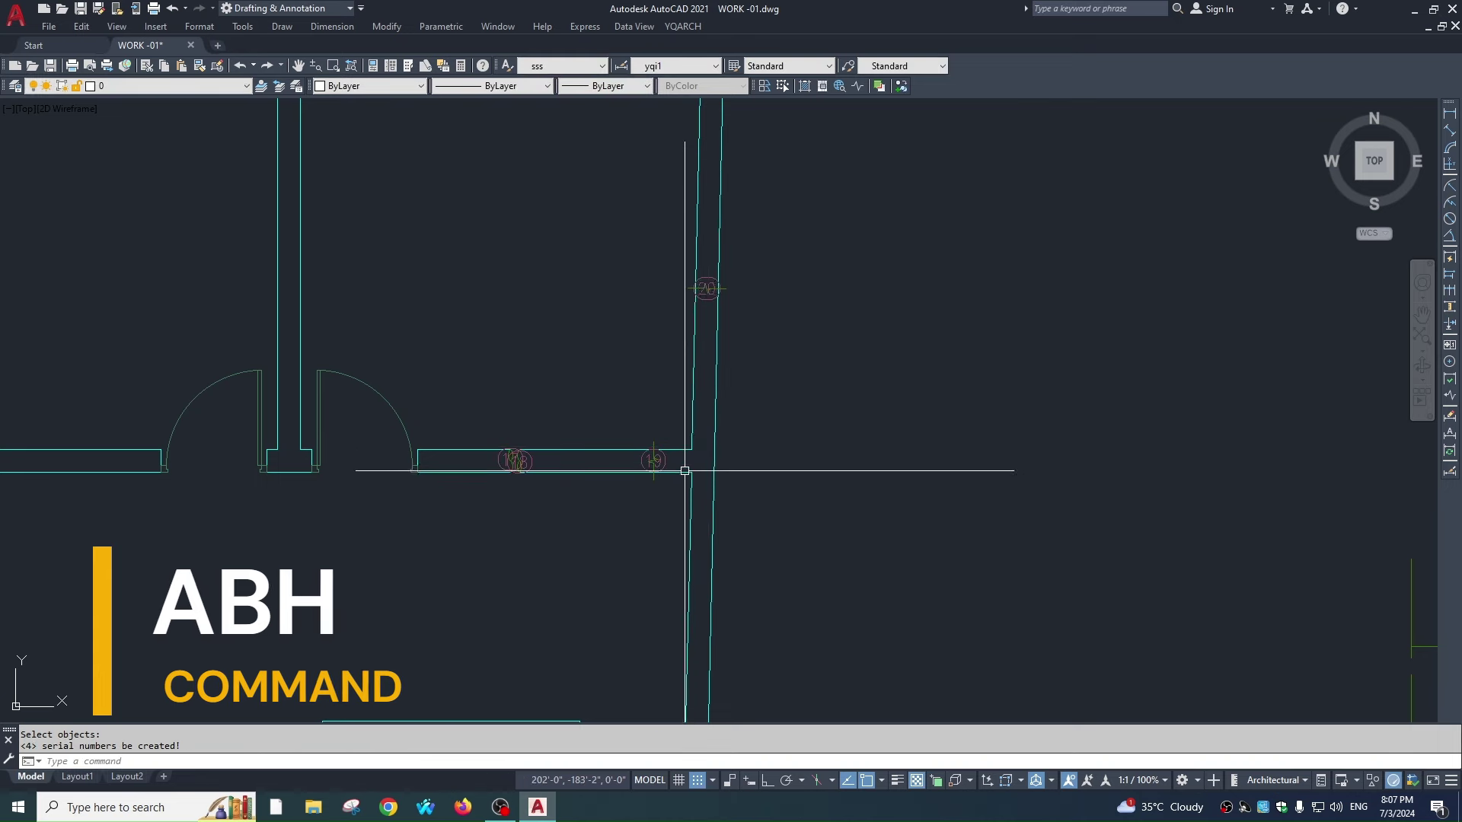
scroll(613, 500, up, 6)
scroll(606, 494, down, 3)
scroll(891, 373, down, 2)
middle_drag(894, 385, 786, 490)
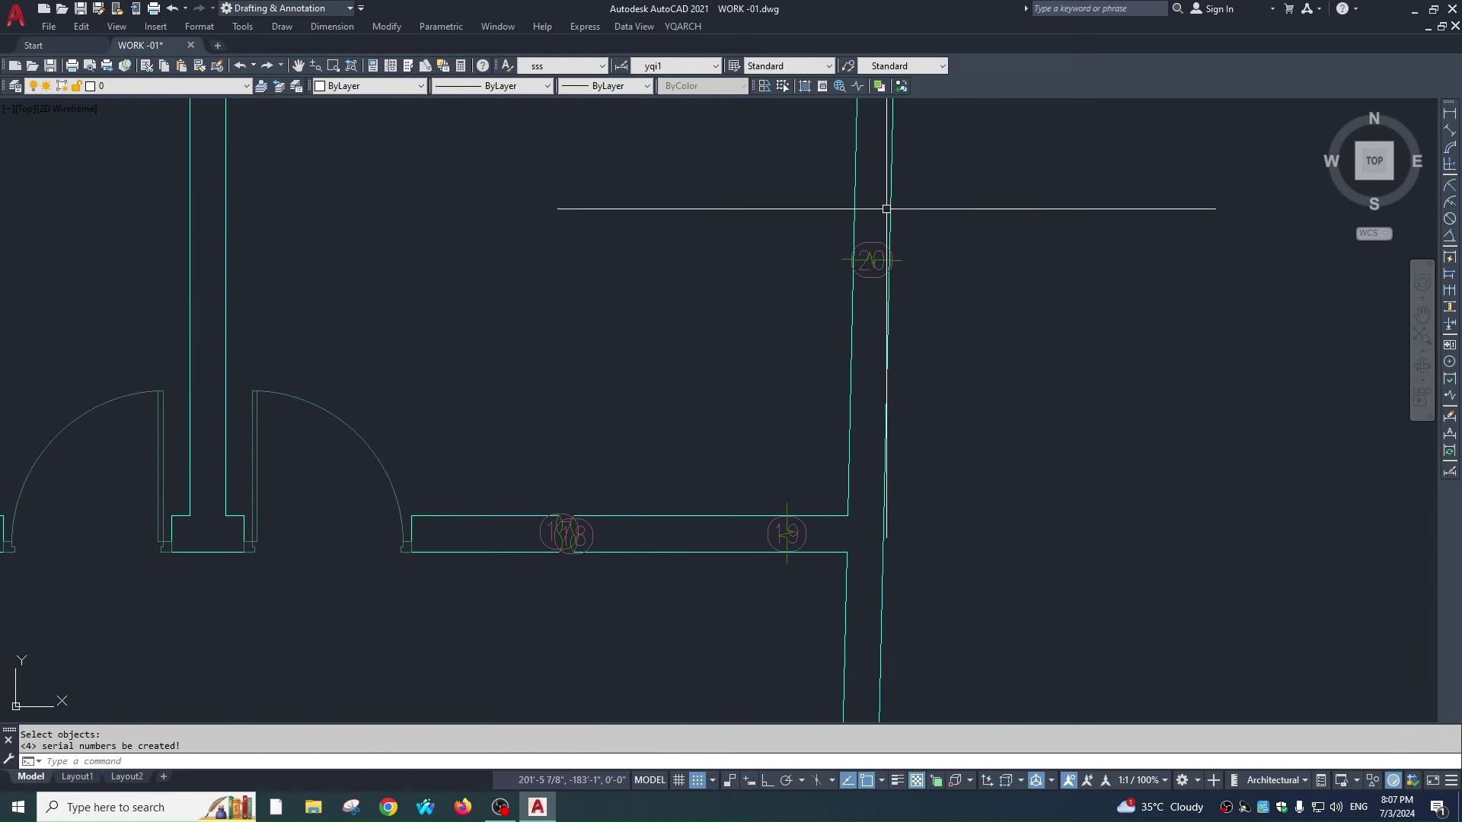
scroll(790, 553, down, 5)
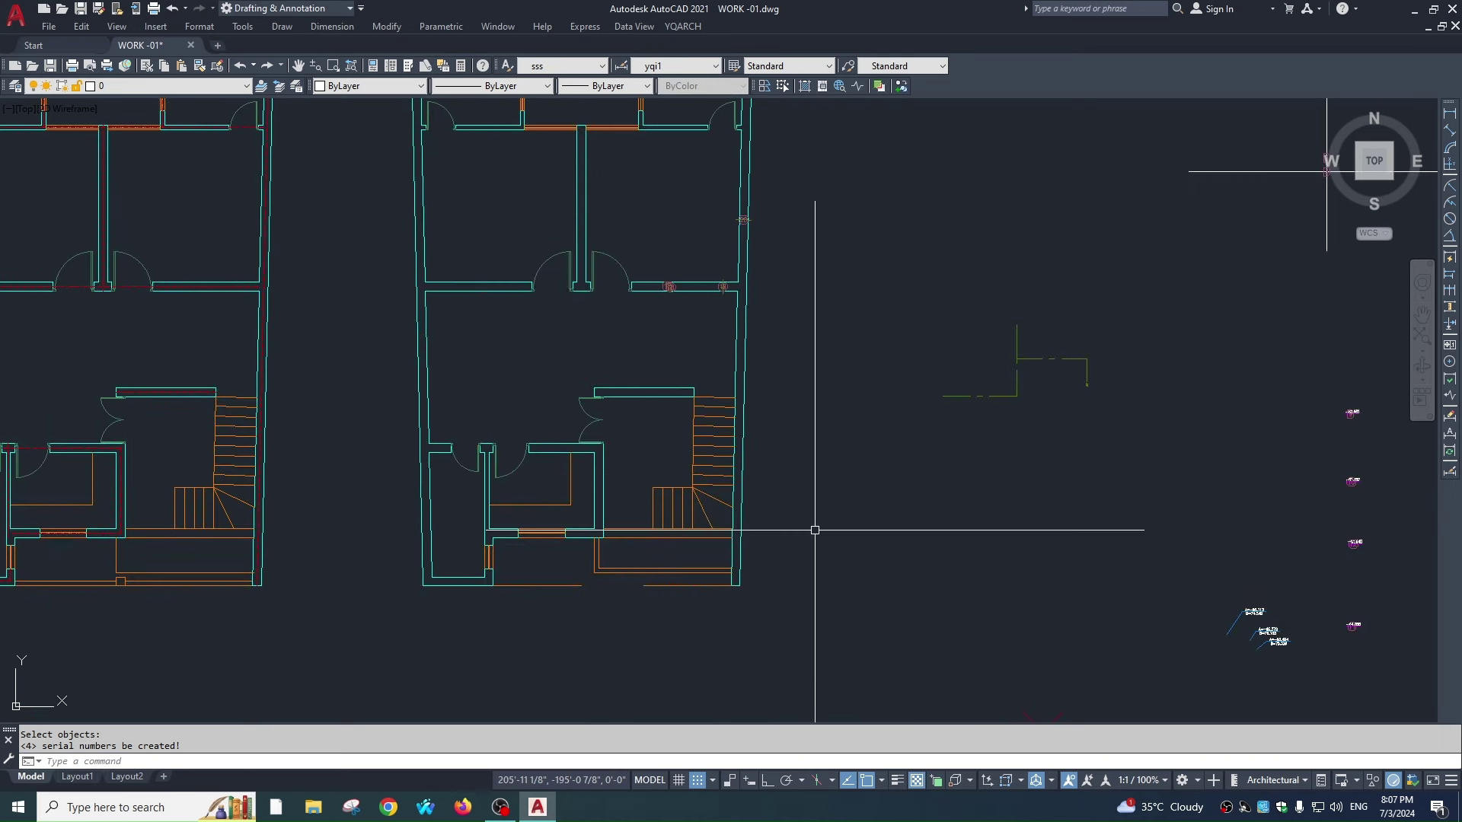
scroll(813, 529, down, 3)
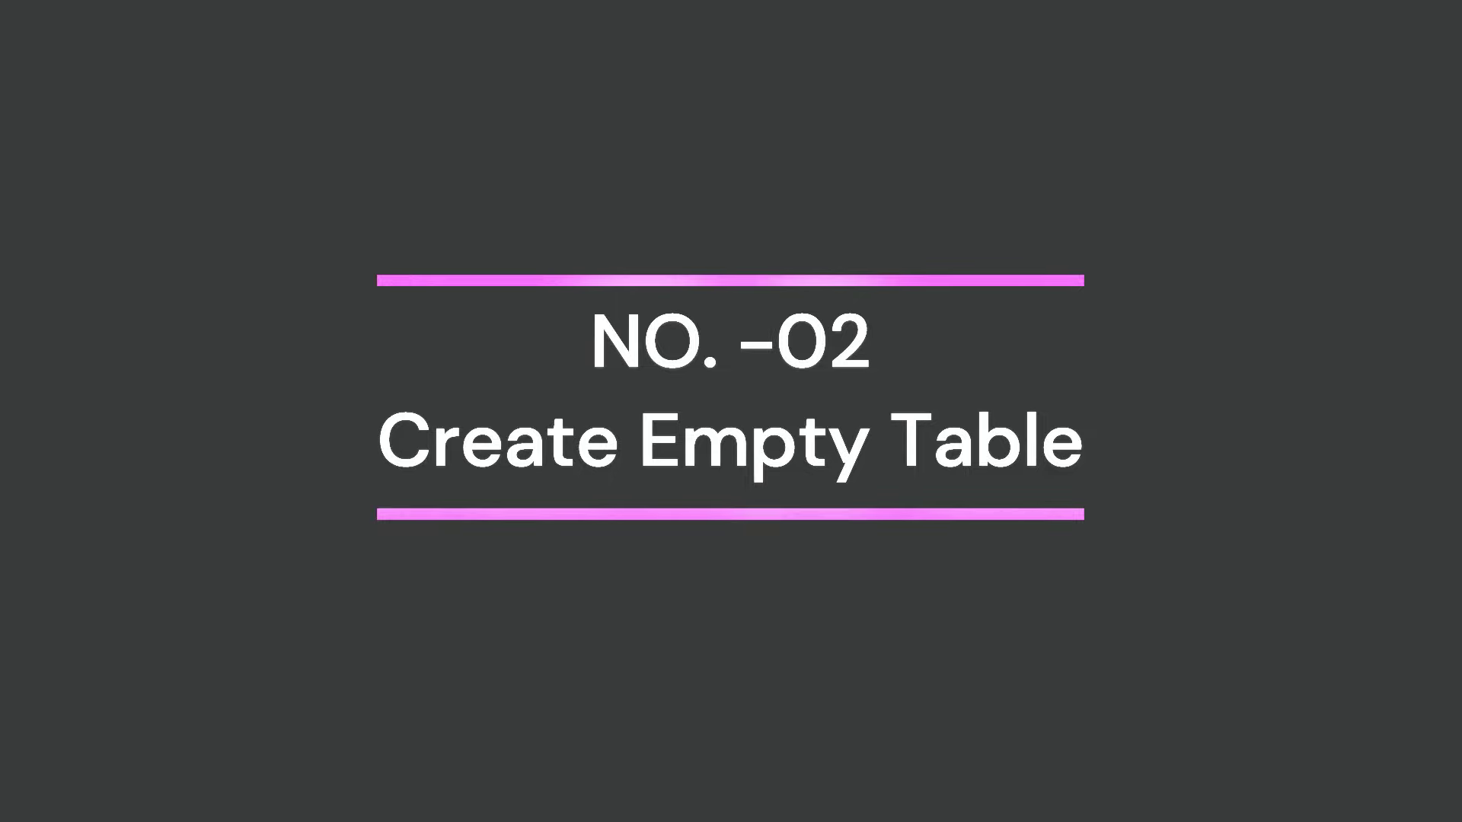
- Run KBG to open Make Empty Table set to 10 rows, cell height 100, cell width 300
text(KBG)
key(Return)
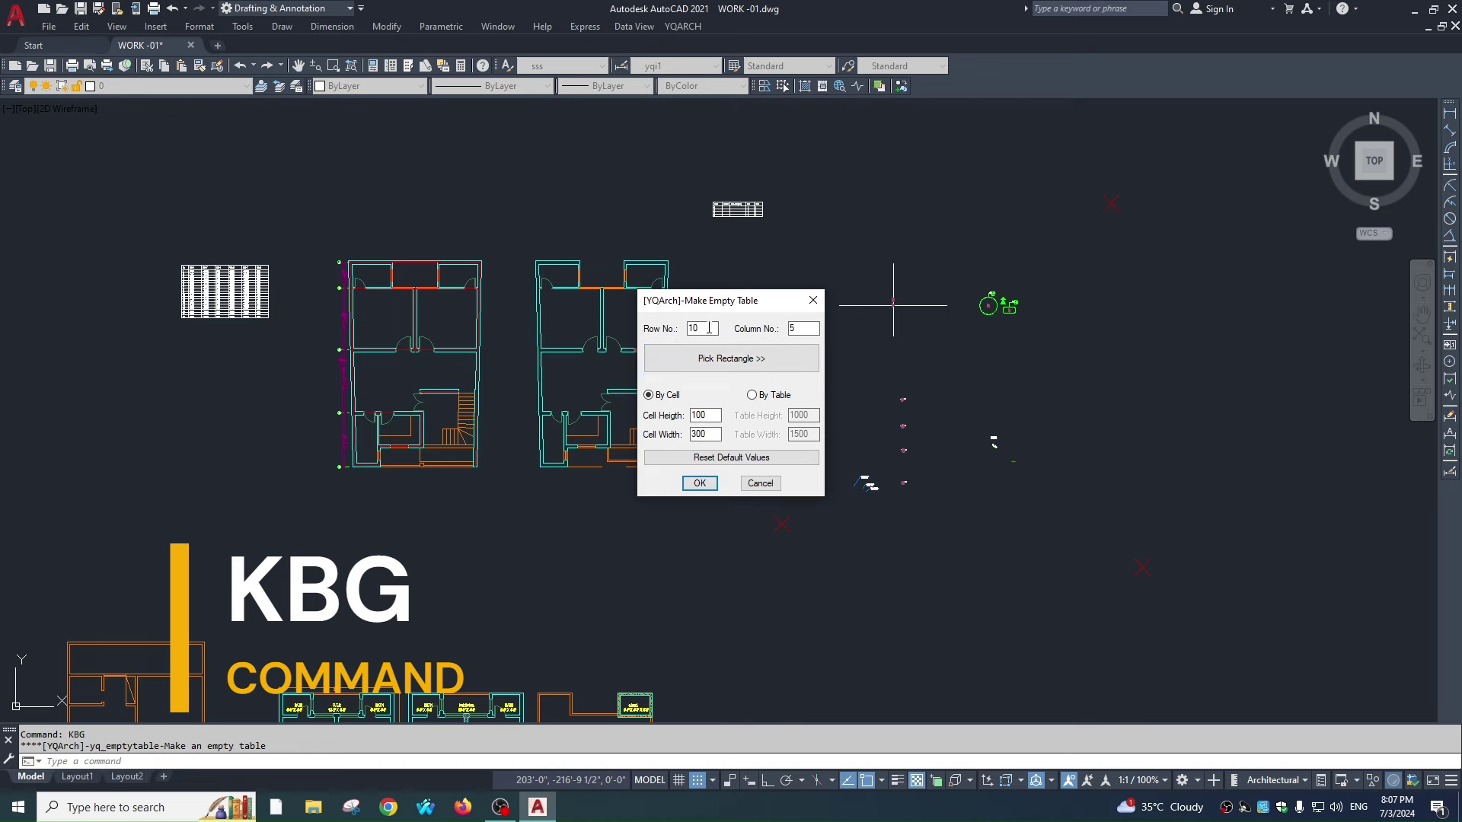
- Insert the 10-row, 5-column empty table into open space beside the floor plans
click(699, 484)
scroll(613, 512, down, 3)
scroll(875, 427, down, 2)
click(887, 424)
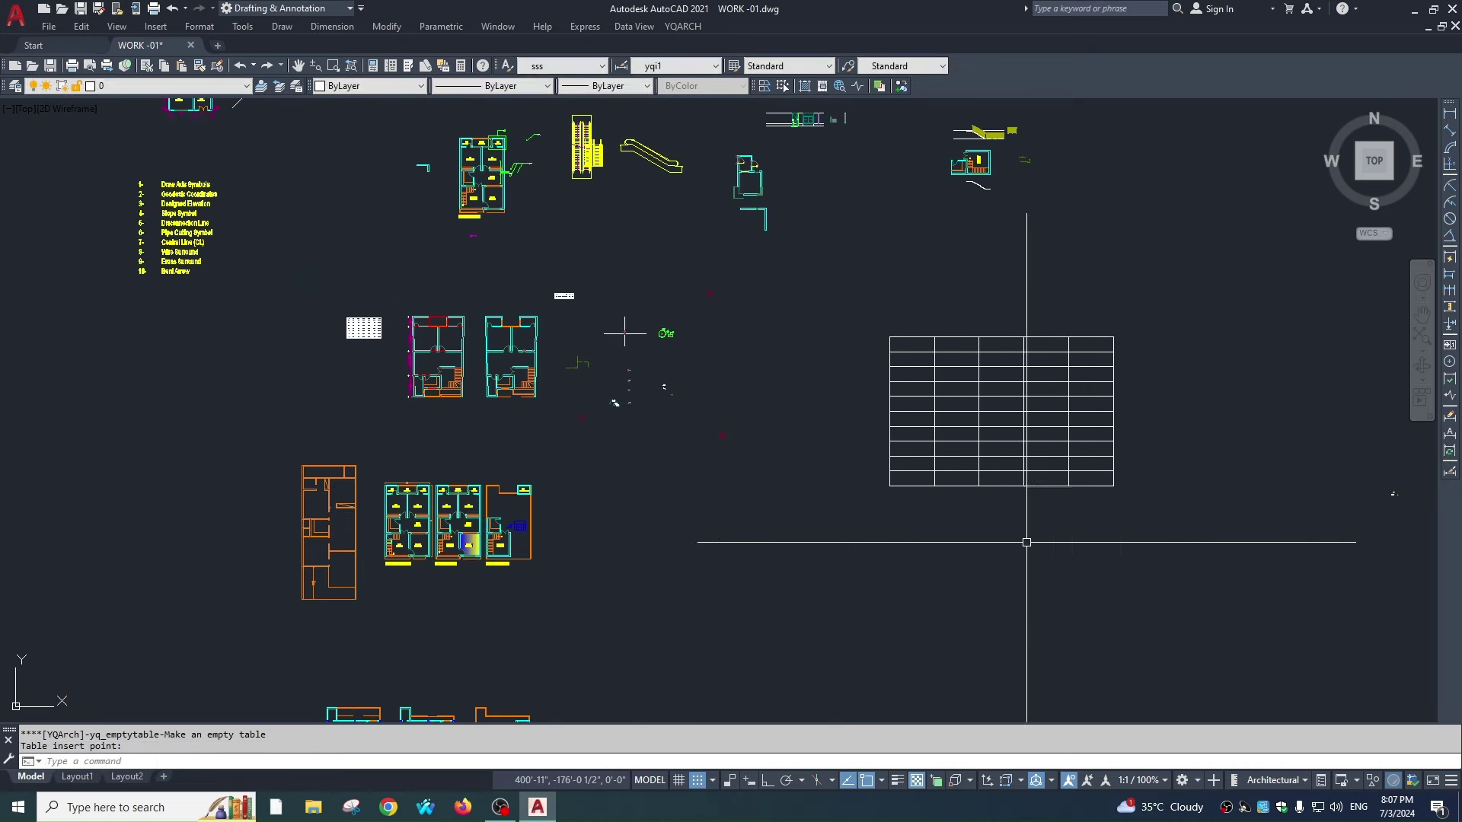
scroll(1132, 389, up, 5)
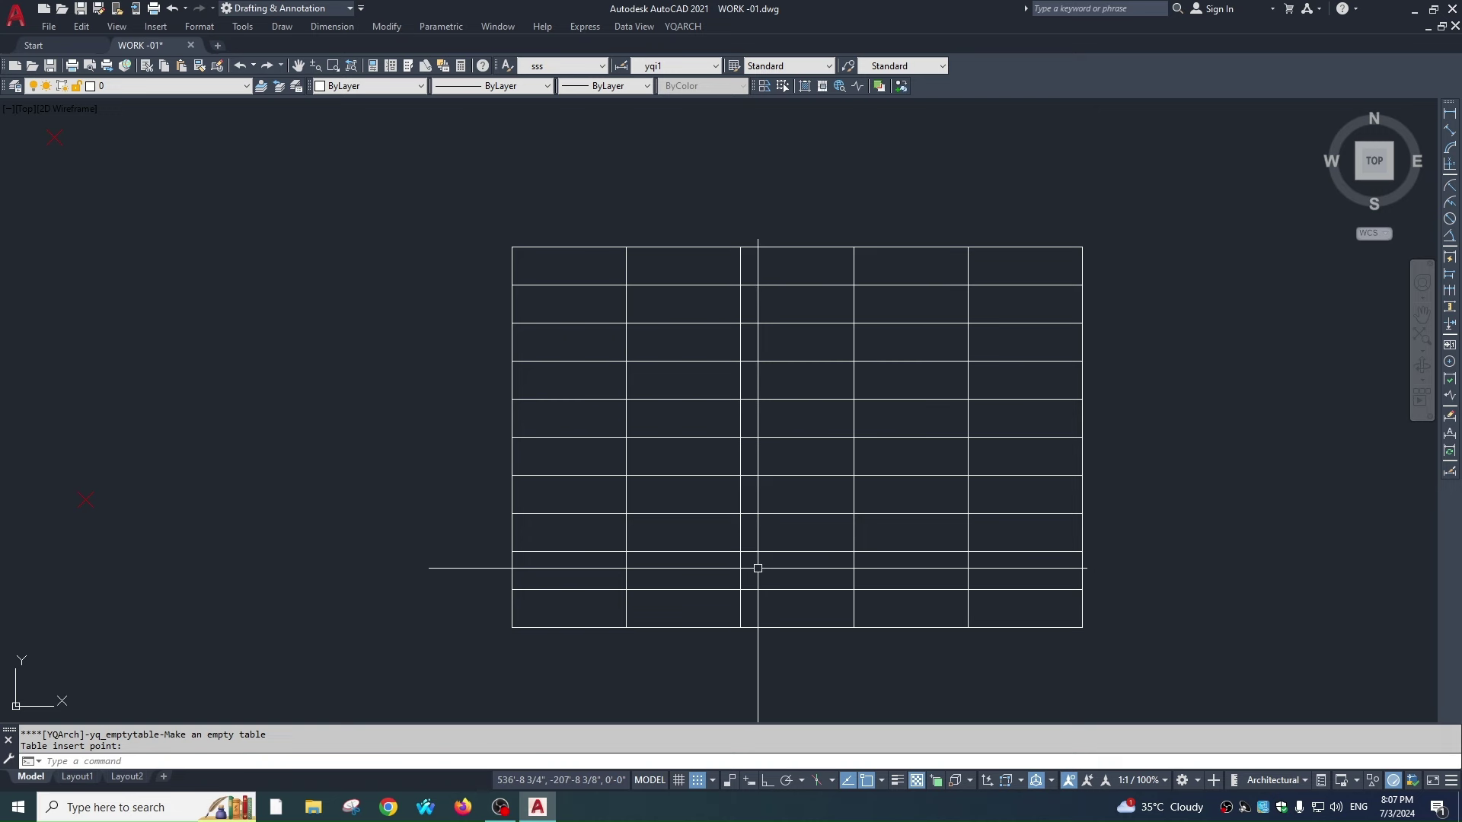
click(736, 537)
scroll(793, 415, down, 10)
scroll(731, 545, up, 5)
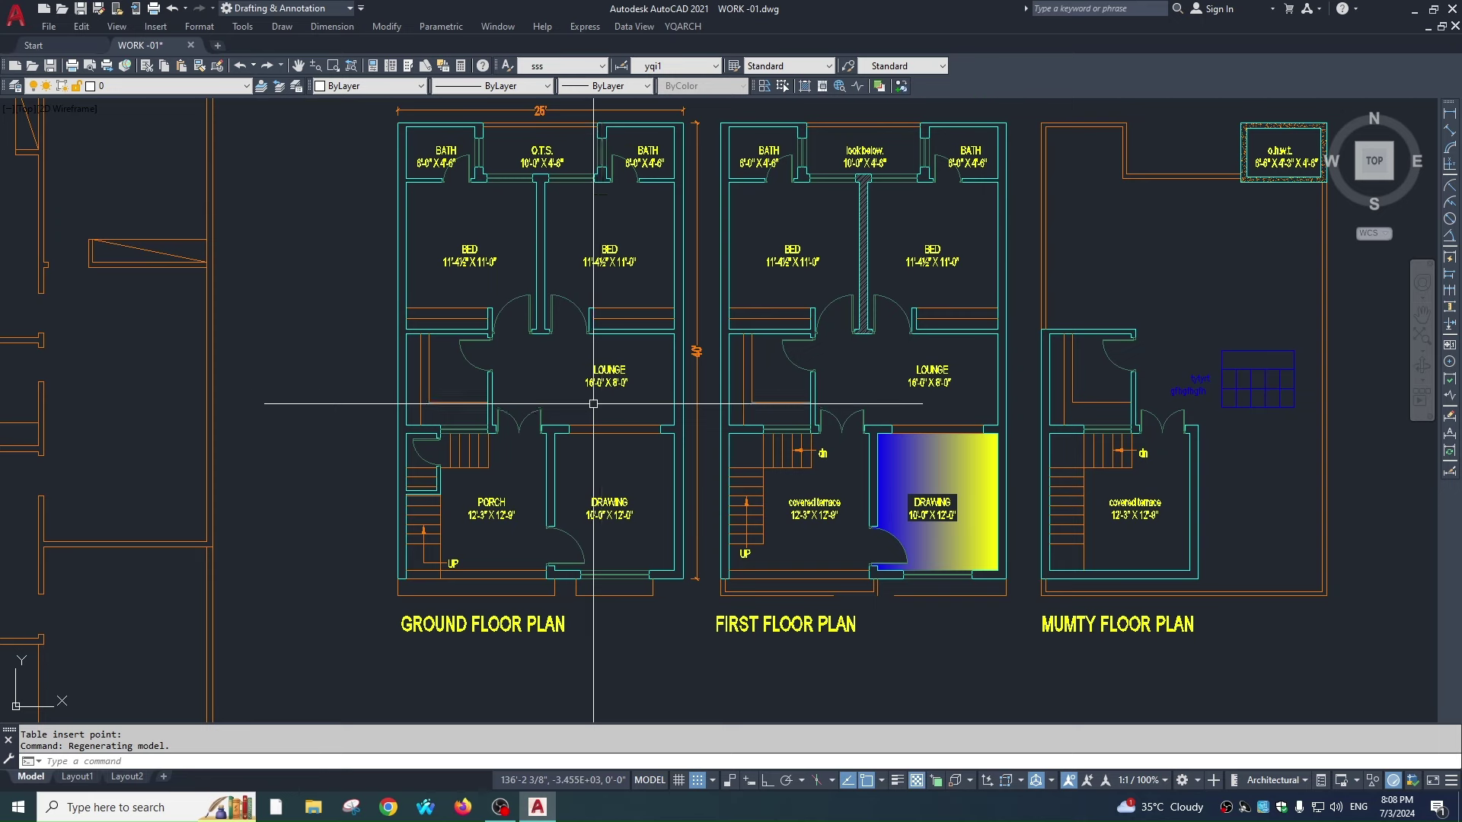
scroll(620, 415, down, 5)
mouse_move(620, 327)
middle_down()
mouse_move(639, 290)
mouse_move(638, 225)
middle_up()
scroll(613, 454, up, 3)
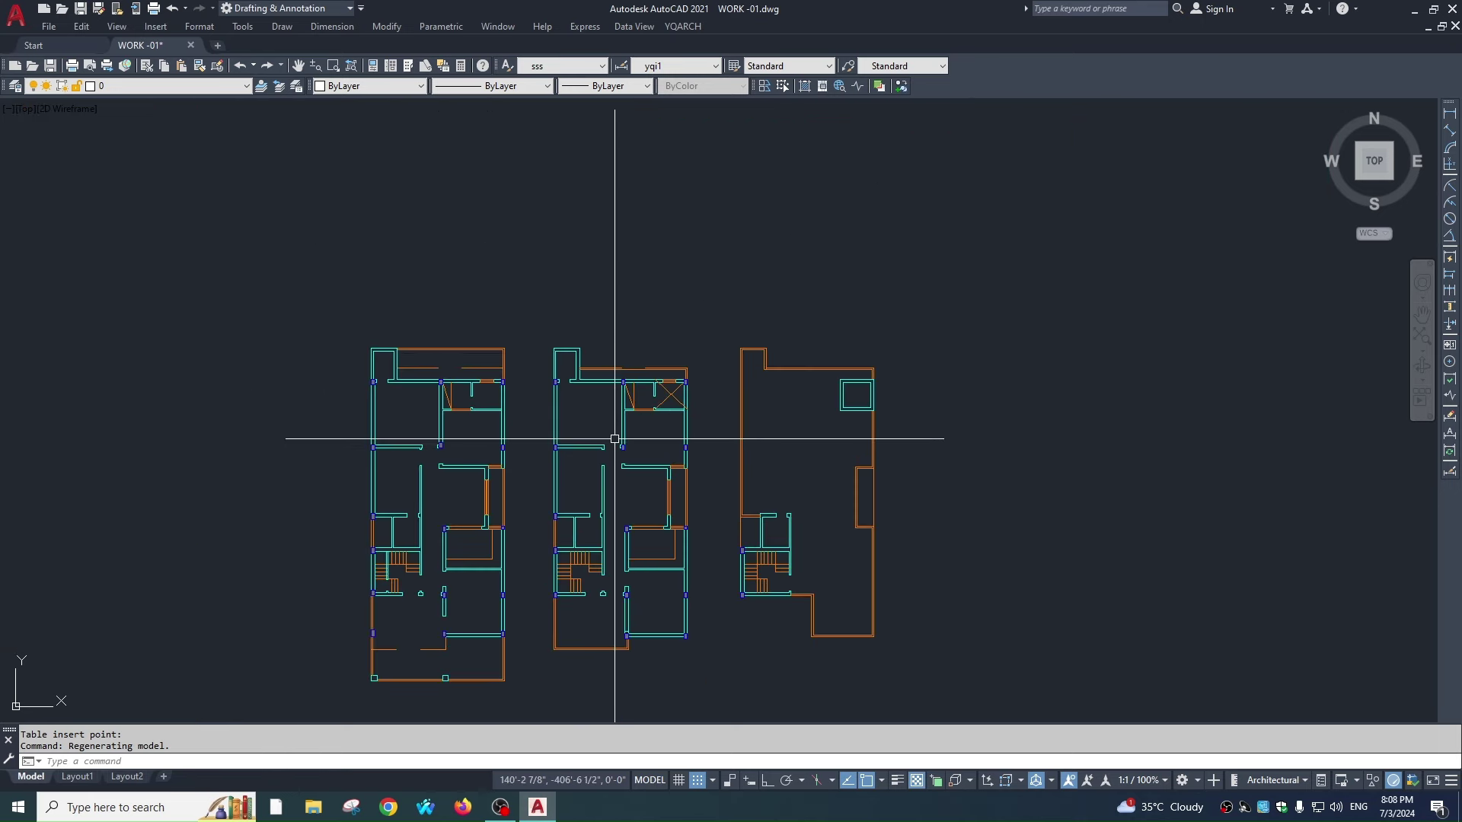
scroll(652, 429, down, 1)
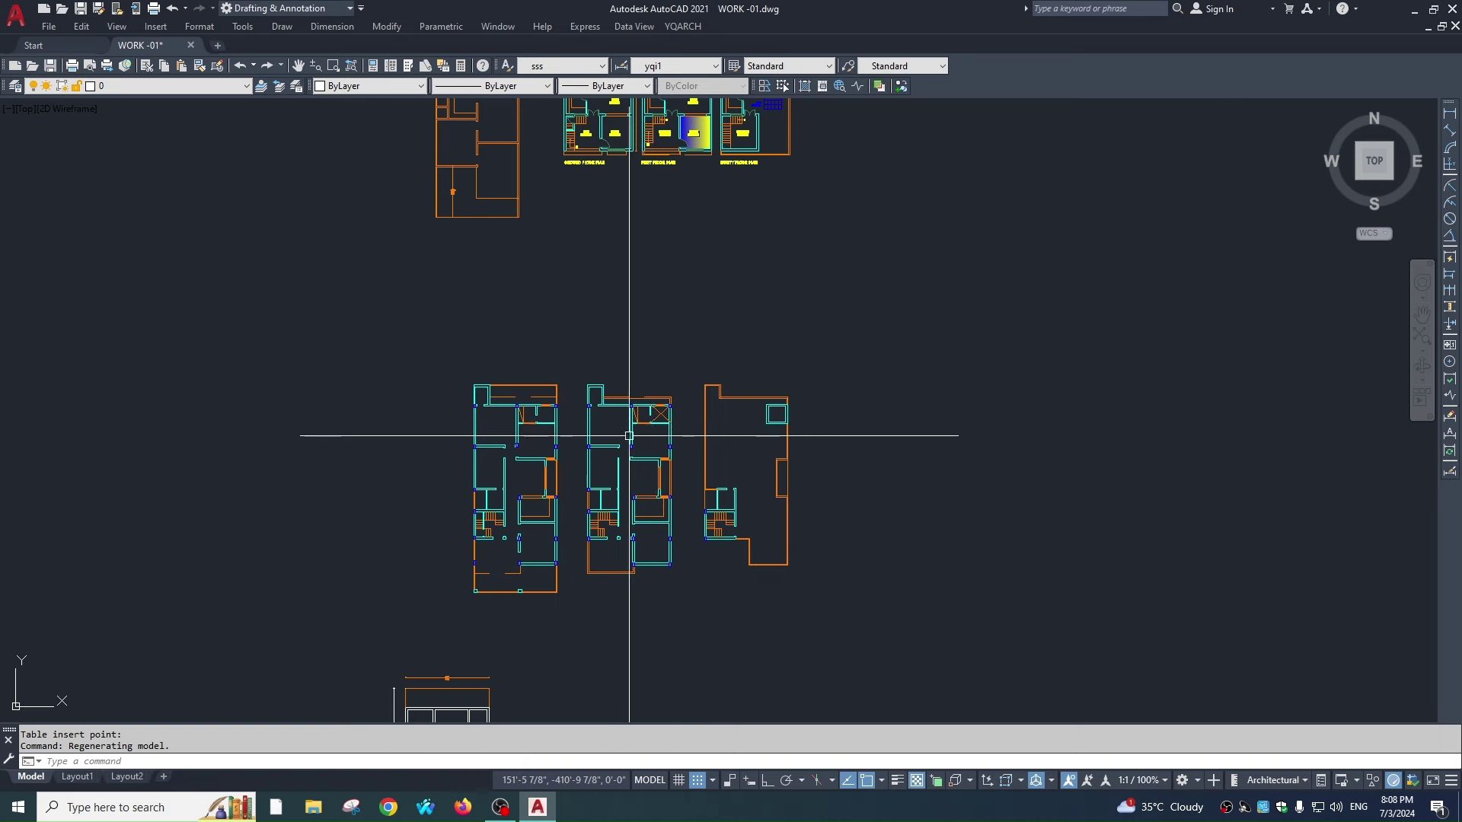
scroll(653, 430, down, 3)
scroll(664, 429, up, 2)
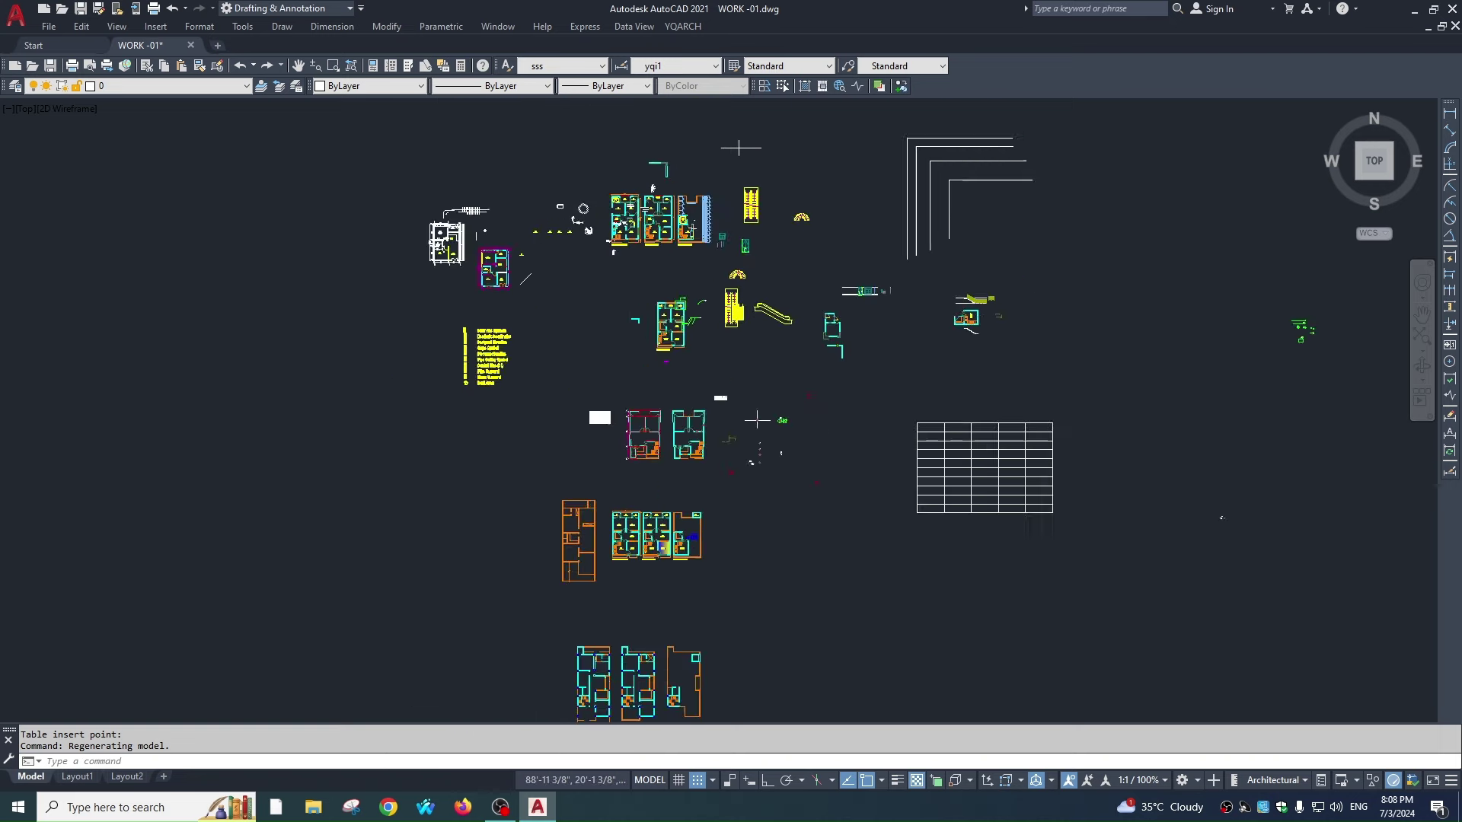
scroll(656, 396, up, 2)
scroll(647, 350, up, 2)
scroll(639, 310, up, 2)
middle_drag(639, 310, 638, 76)
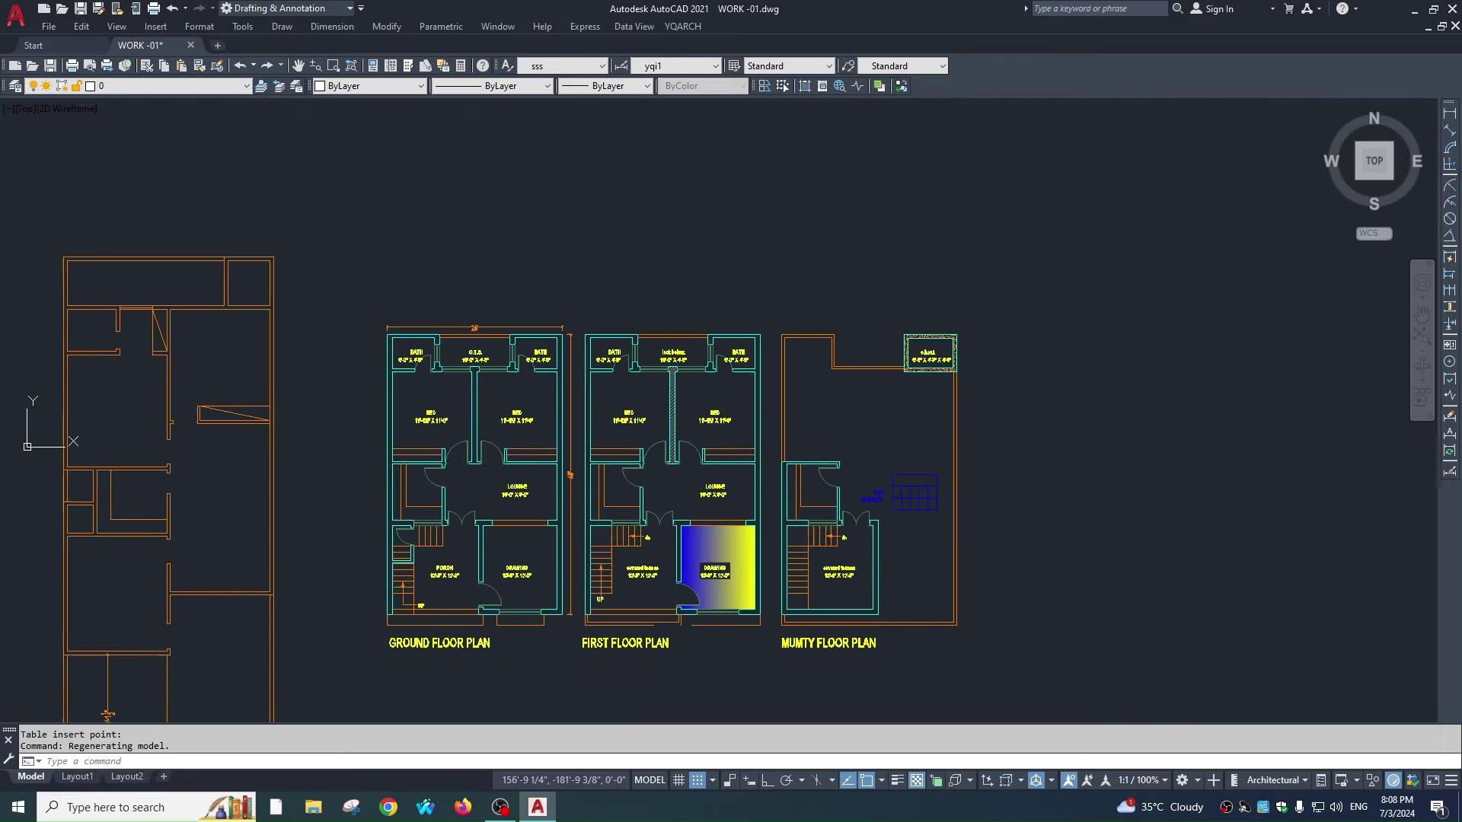
scroll(579, 320, up, 3)
scroll(609, 304, down, 2)
scroll(645, 279, up, 1)
text(bb)
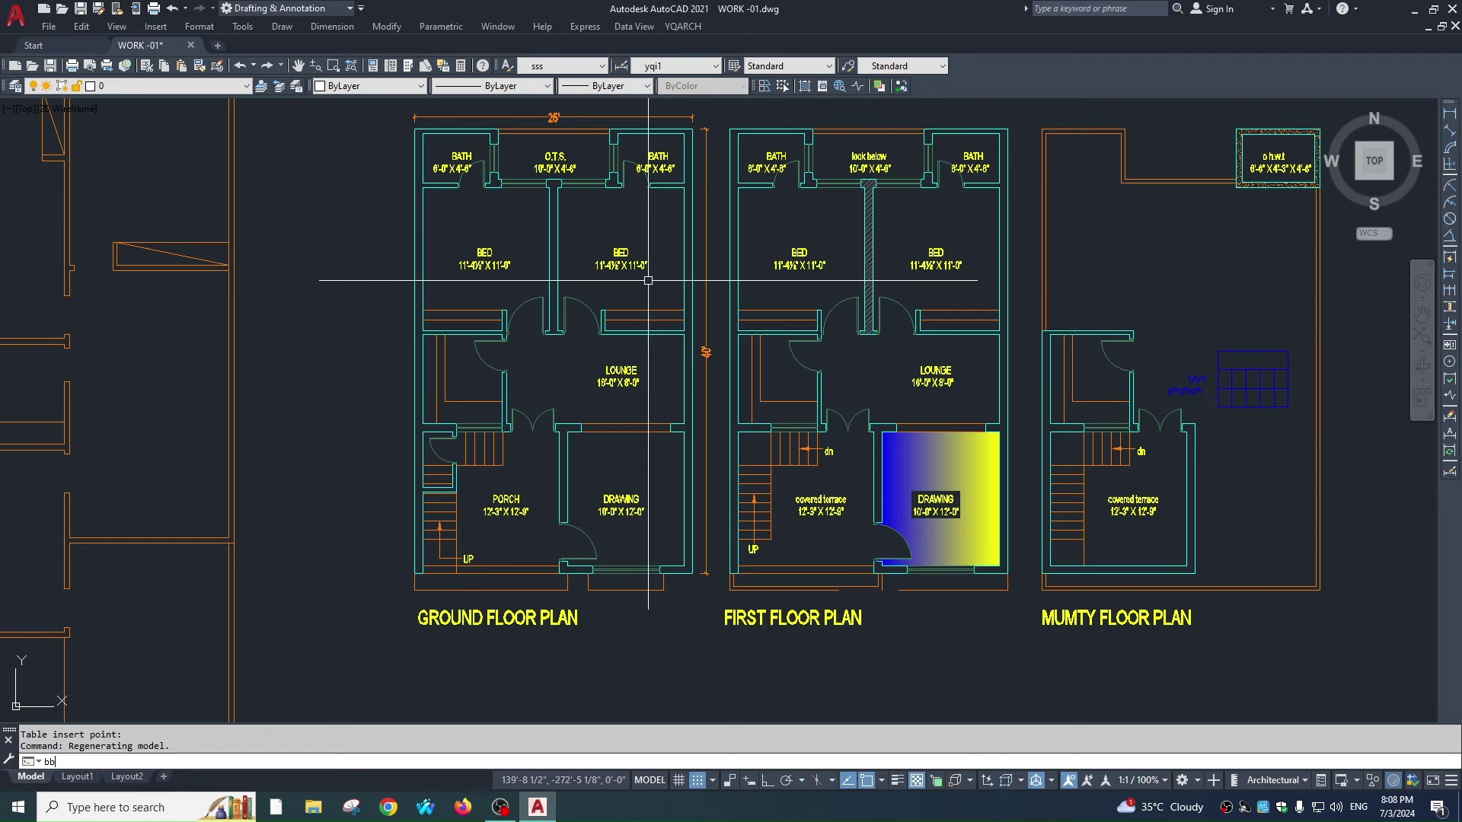
- Count the plans' blocks with BBL and place the table (DR_D01 ×7, DR_D02 ×1) below the ground floor plan
key(Return)
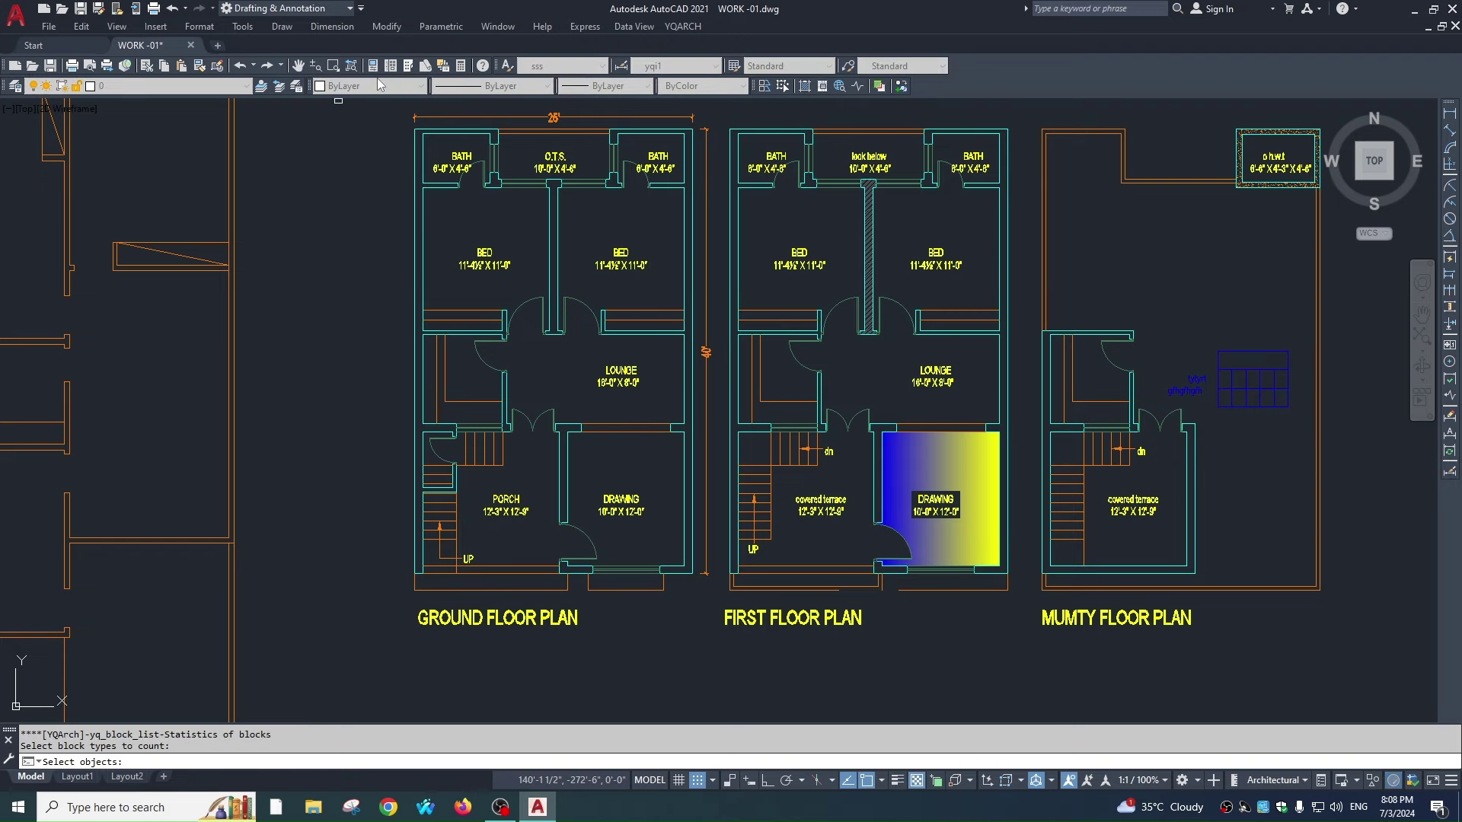
click(723, 670)
scroll(627, 221, down, 4)
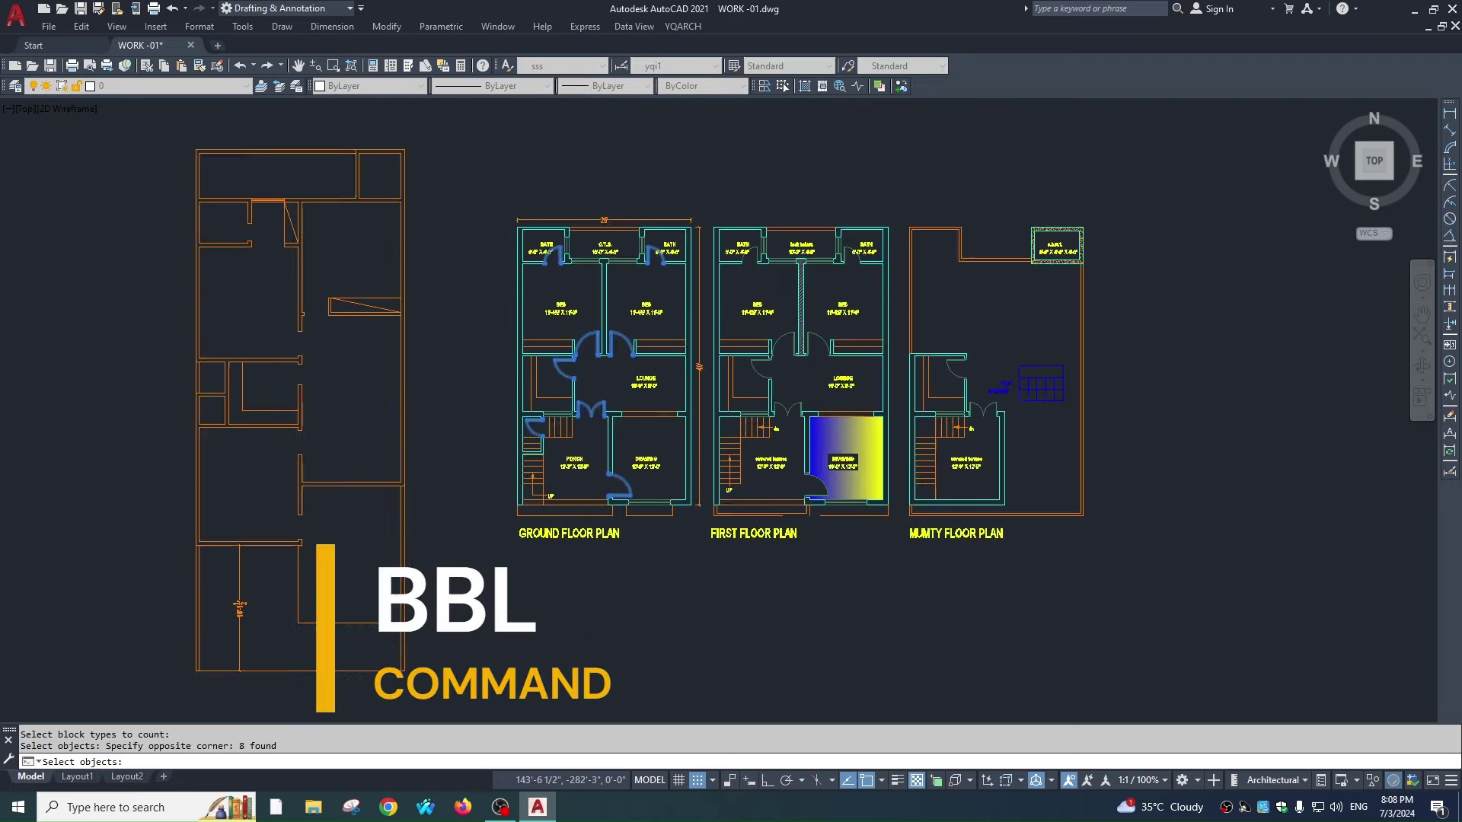
key(Return)
key(Return)
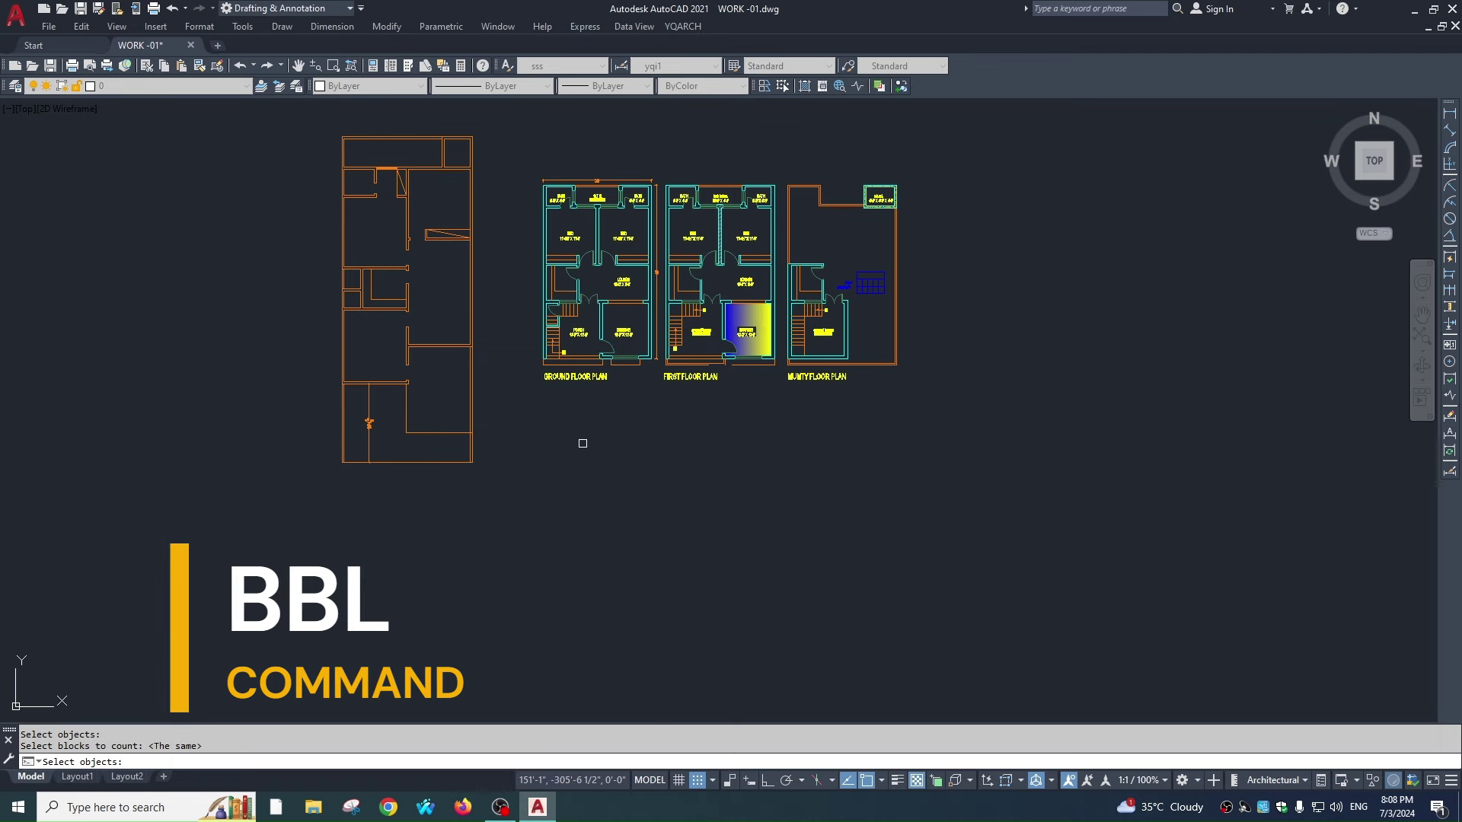
key(Return)
click(591, 448)
scroll(602, 487, up, 8)
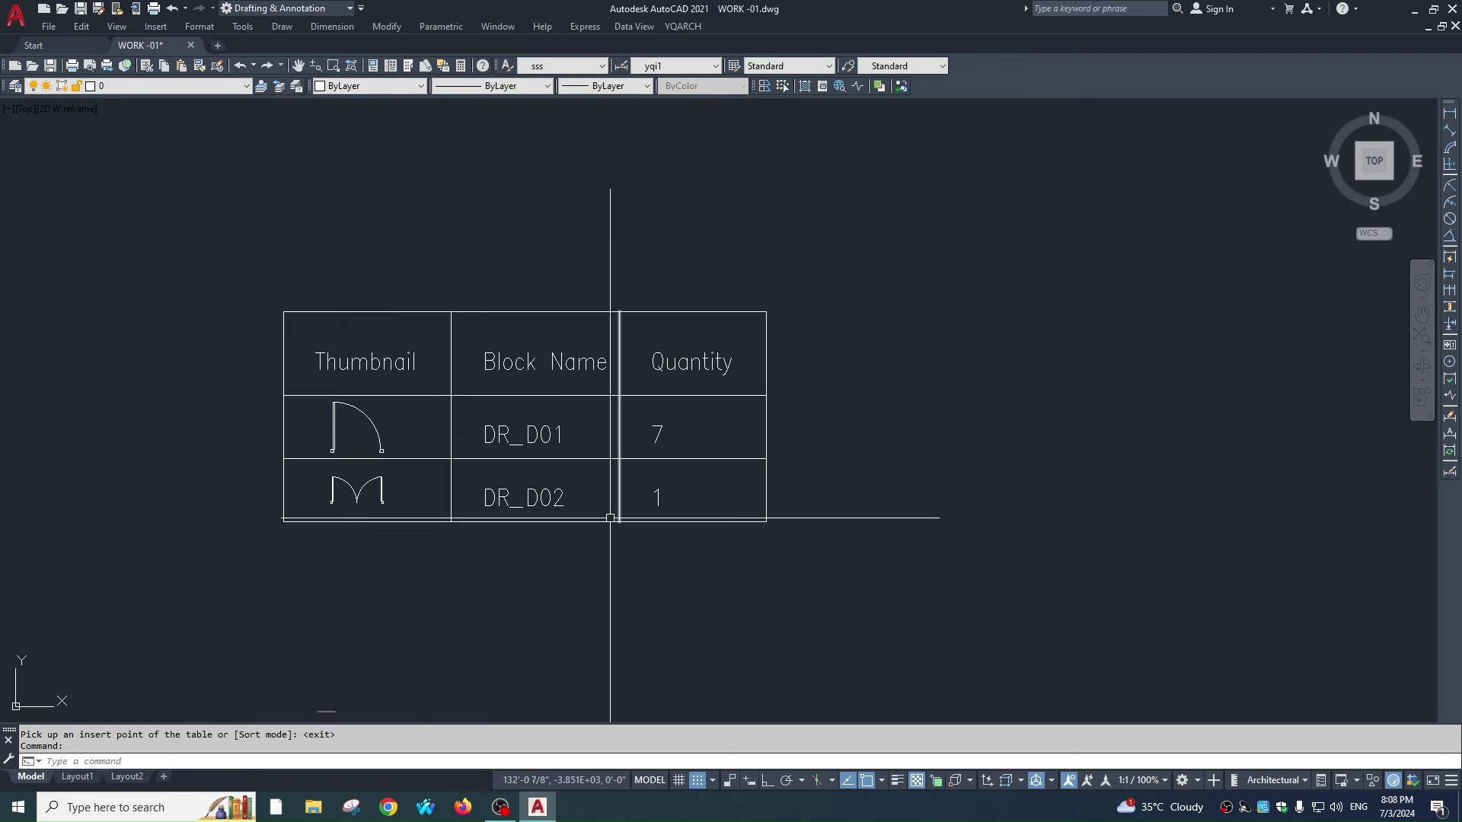
scroll(414, 472, up, 4)
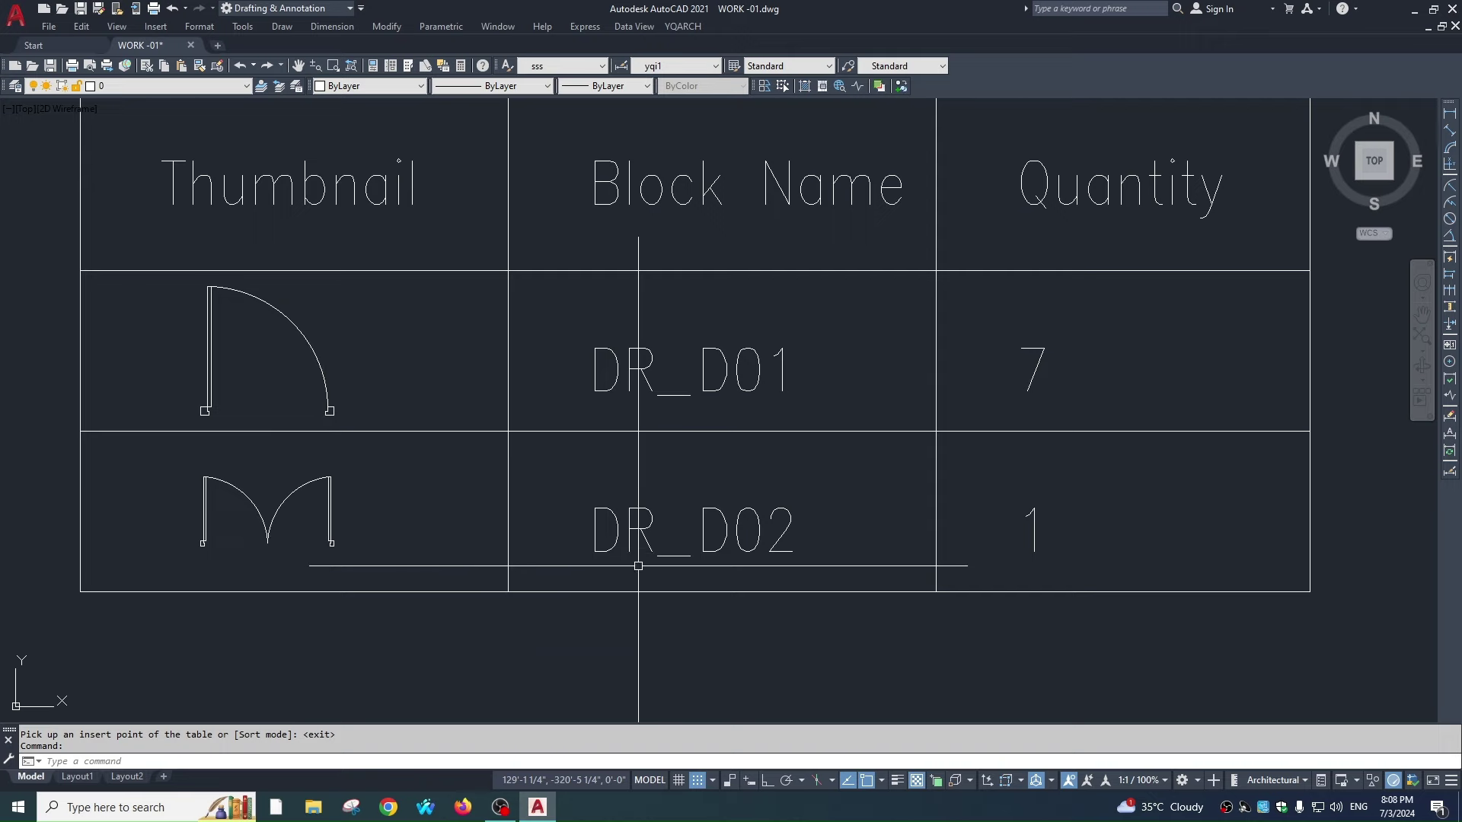
scroll(914, 362, down, 2)
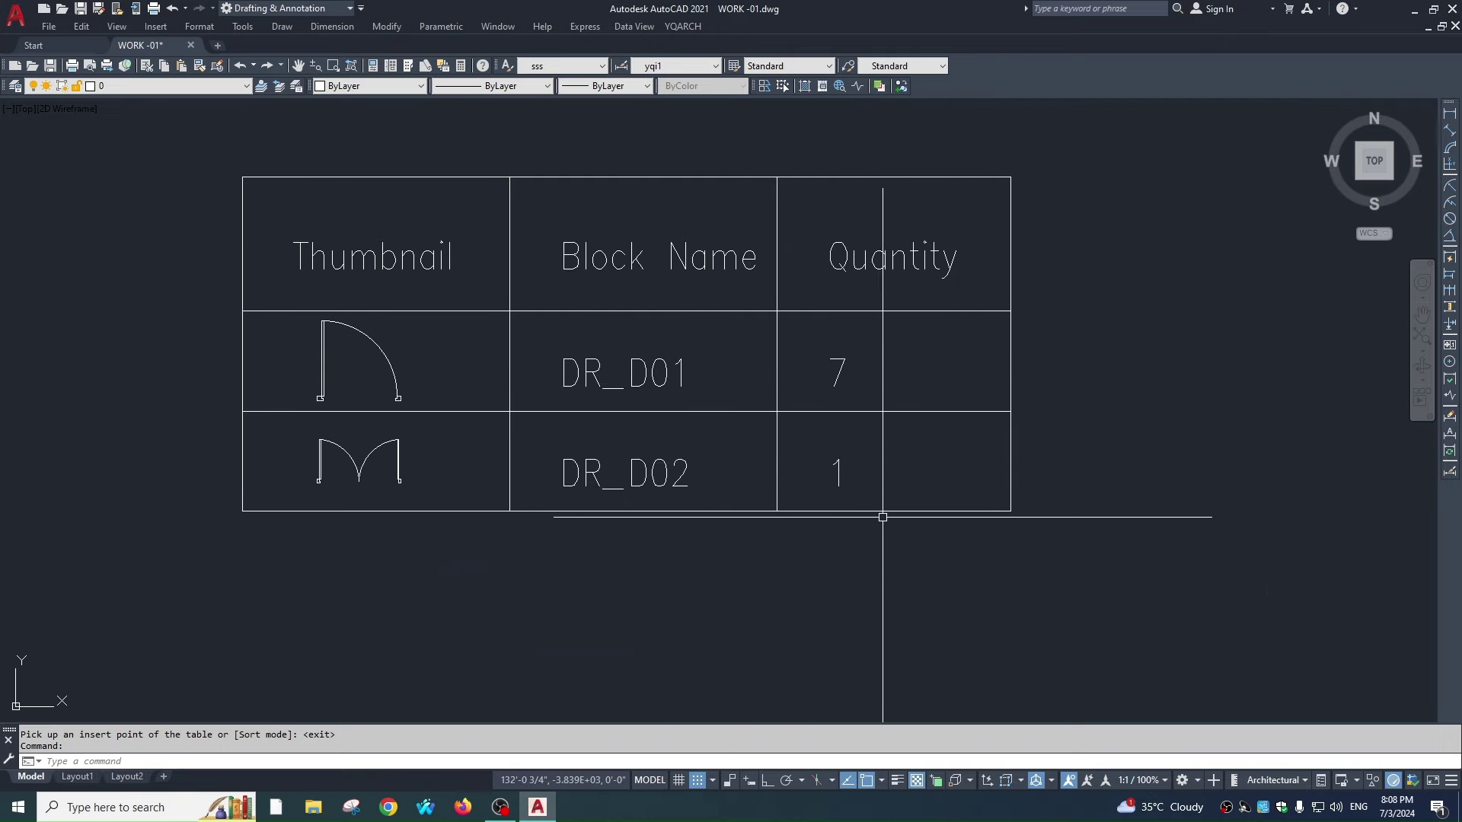
scroll(734, 505, down, 5)
scroll(686, 400, down, 3)
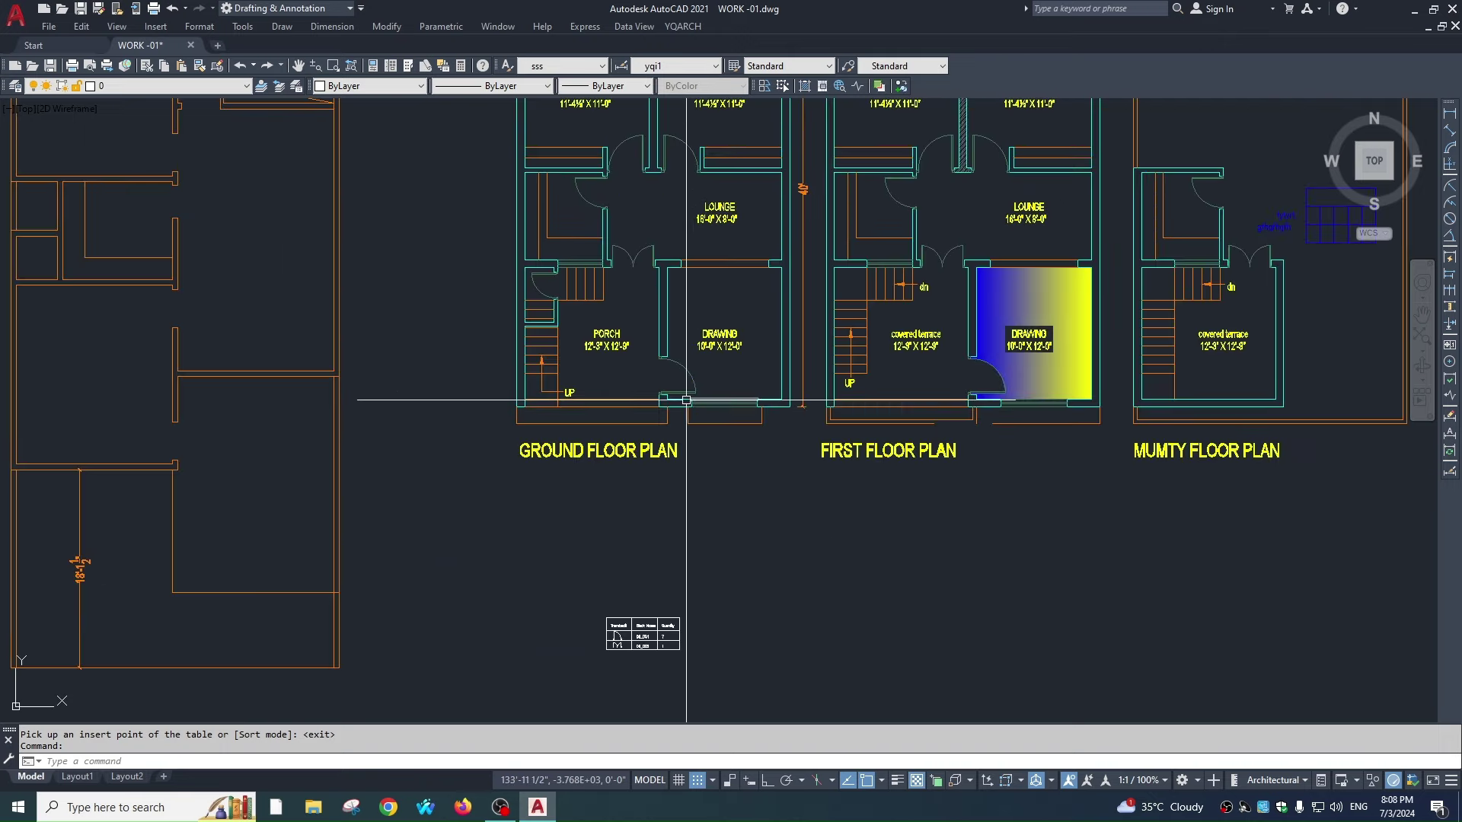
middle_drag(657, 215, 621, 313)
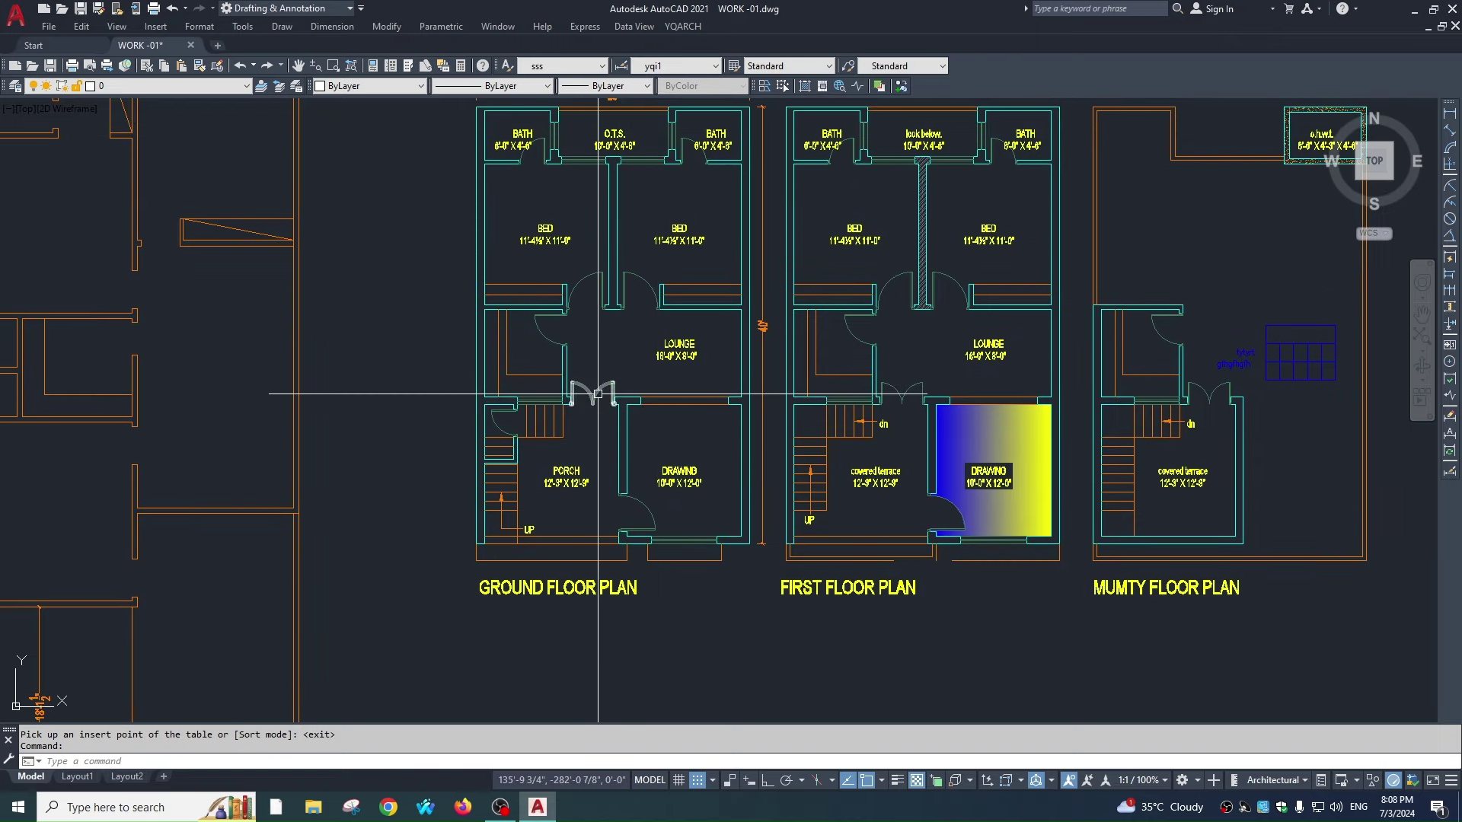
scroll(640, 386, down, 5)
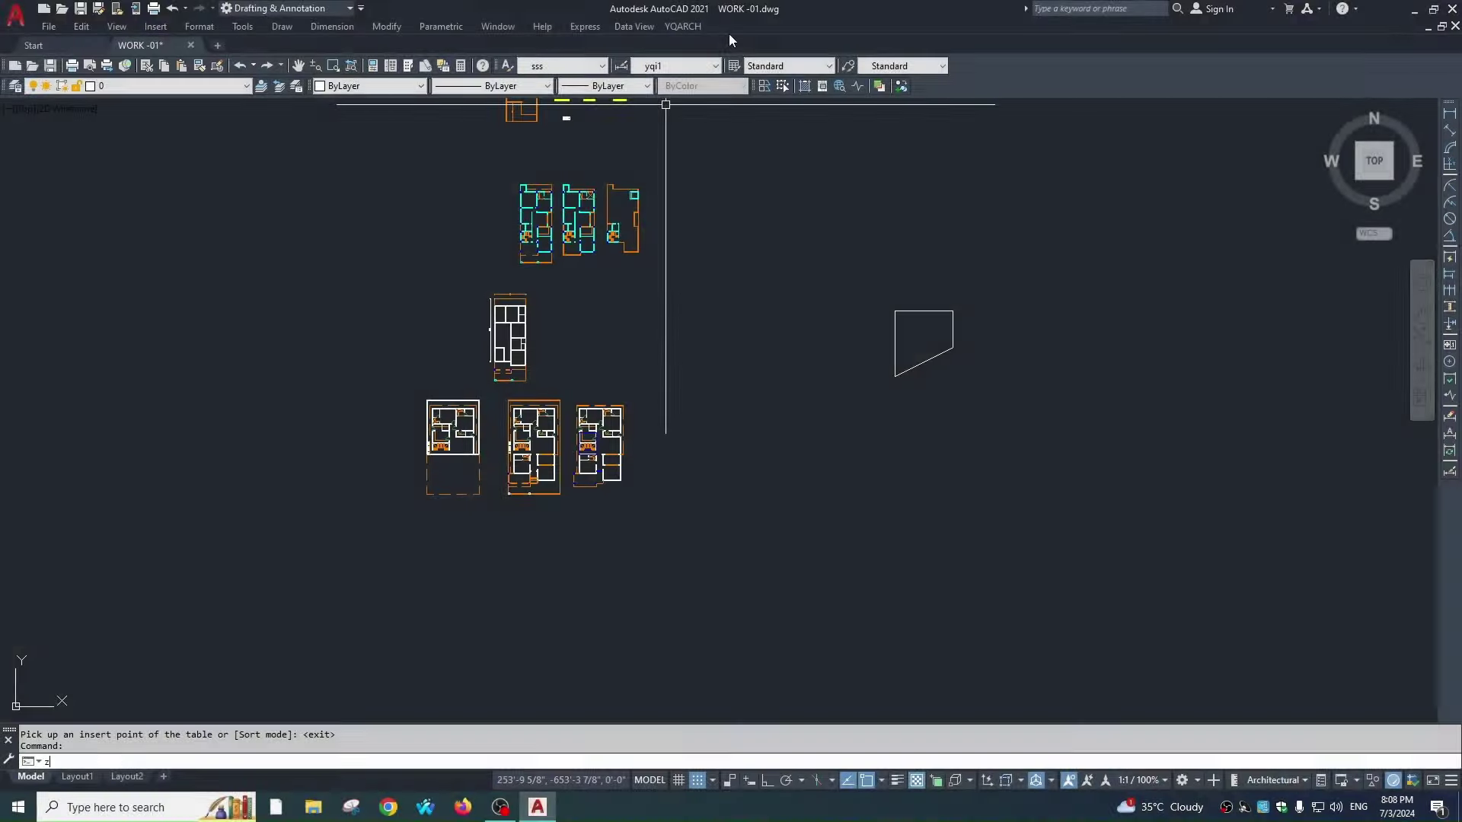
- Run ZZB and window-select the 235 objects of the lower right floor plan
text(zb)
key(Return)
drag(570, 398, 631, 493)
- Finish the selection so the 235 coordinate points are collected and marked
scroll(601, 424, up, 5)
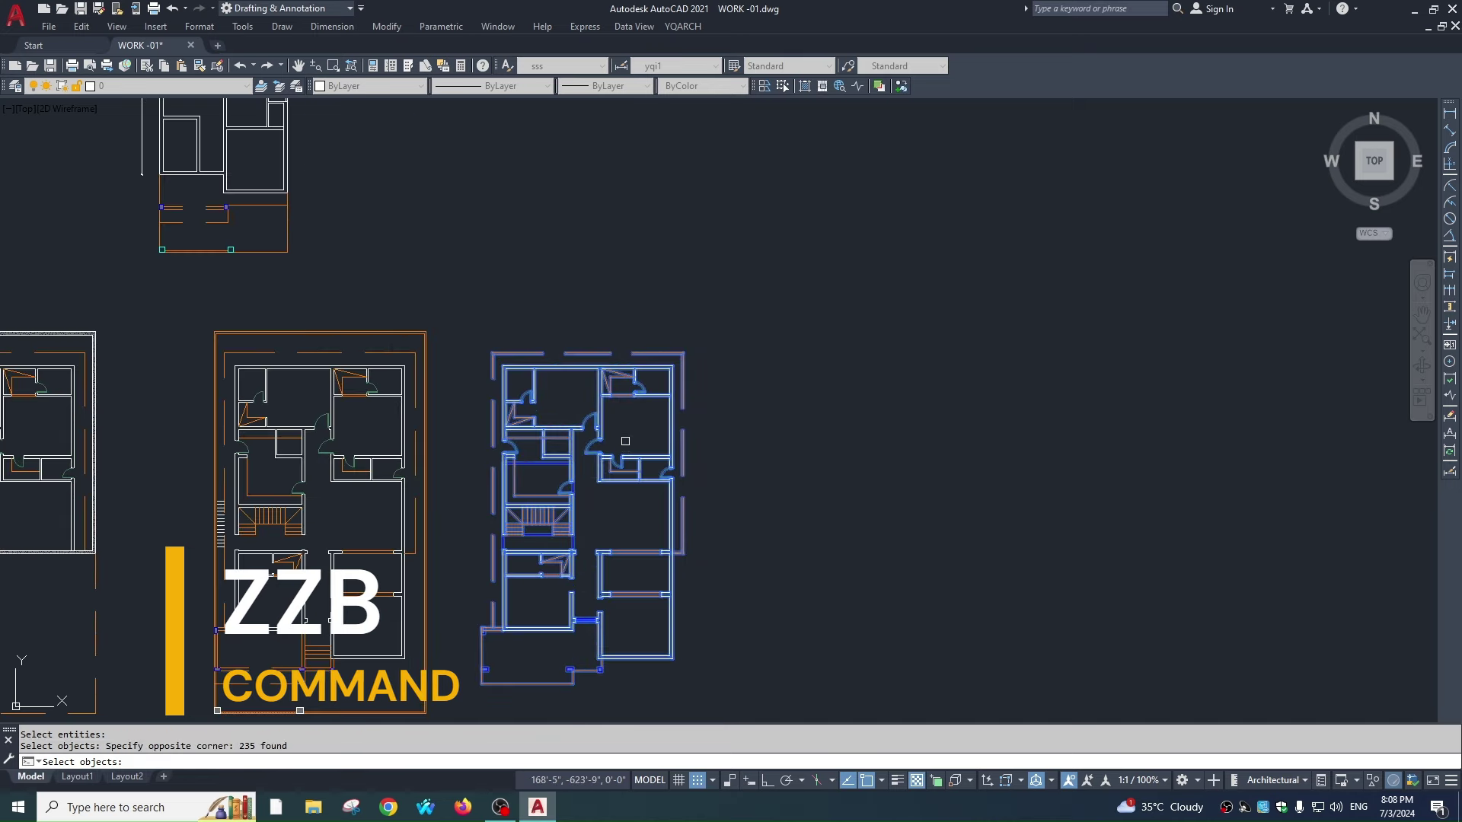
scroll(626, 441, down, 2)
key(Return)
scroll(662, 456, up, 3)
scroll(664, 440, up, 4)
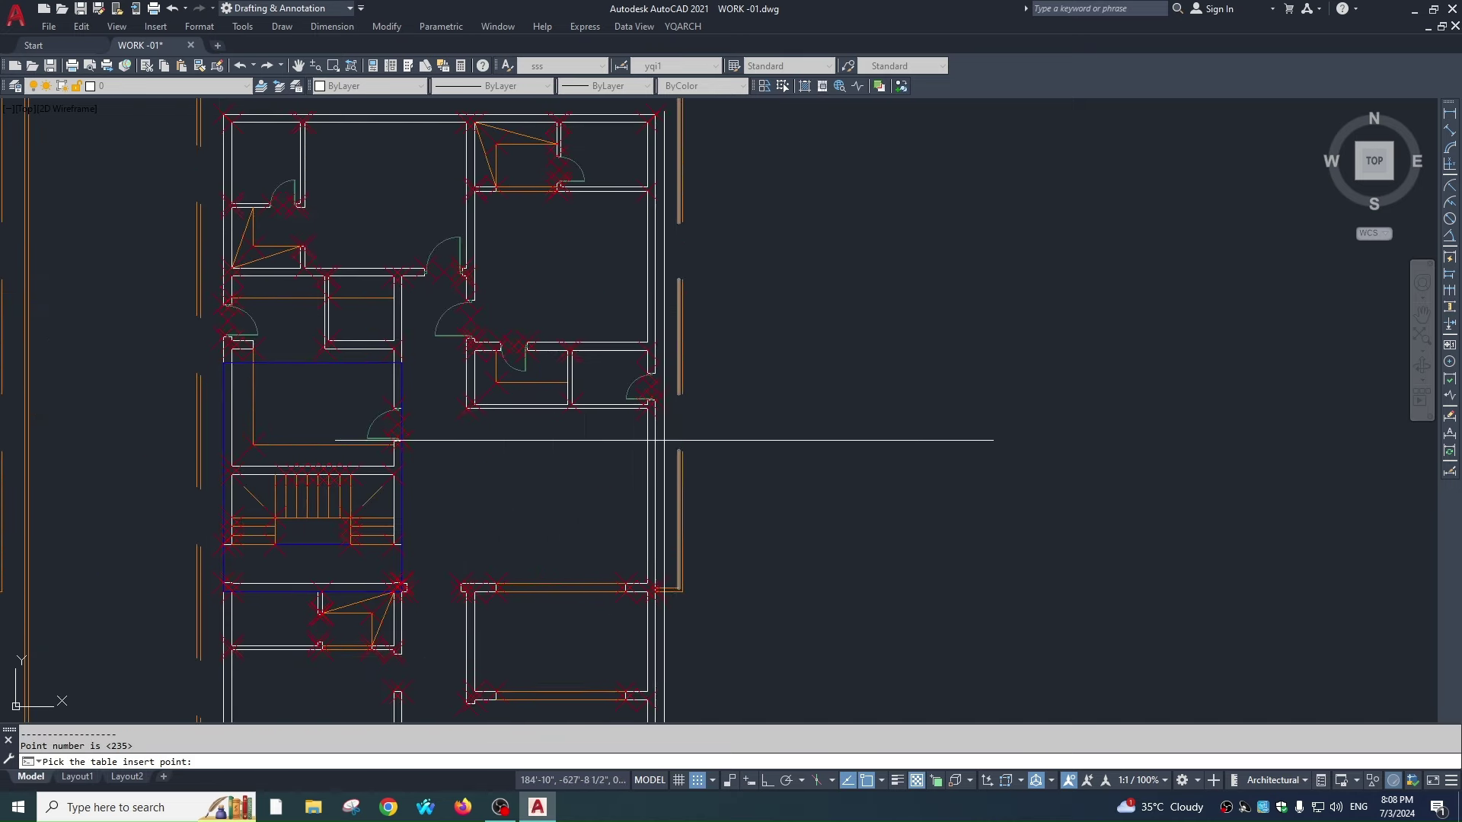
scroll(758, 405, up, 1)
scroll(751, 310, up, 2)
scroll(751, 316, up, 1)
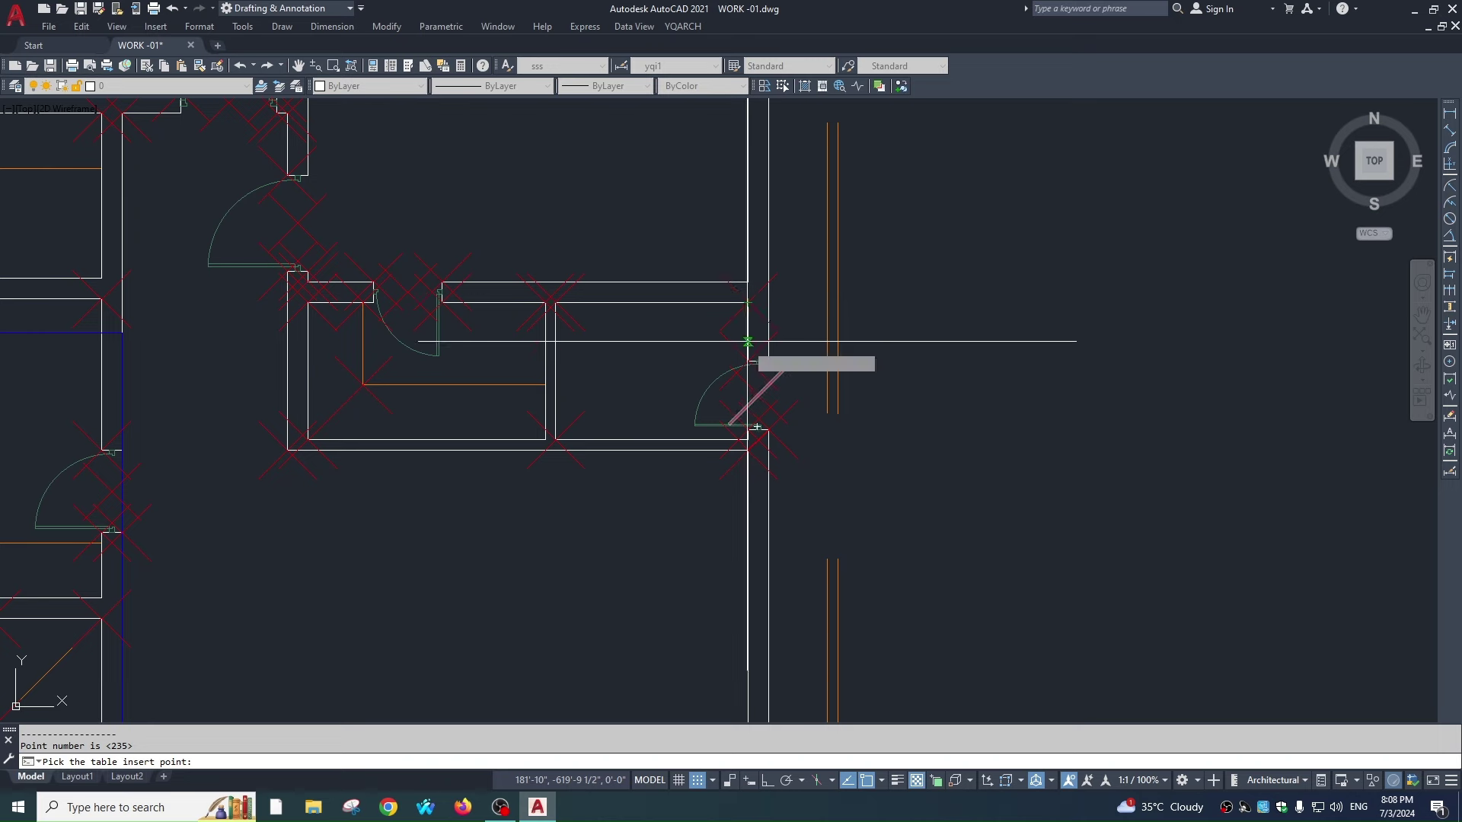
- Cancel the pending coordinate table so nothing is placed on the floor plans
click(757, 382)
scroll(752, 314, down, 3)
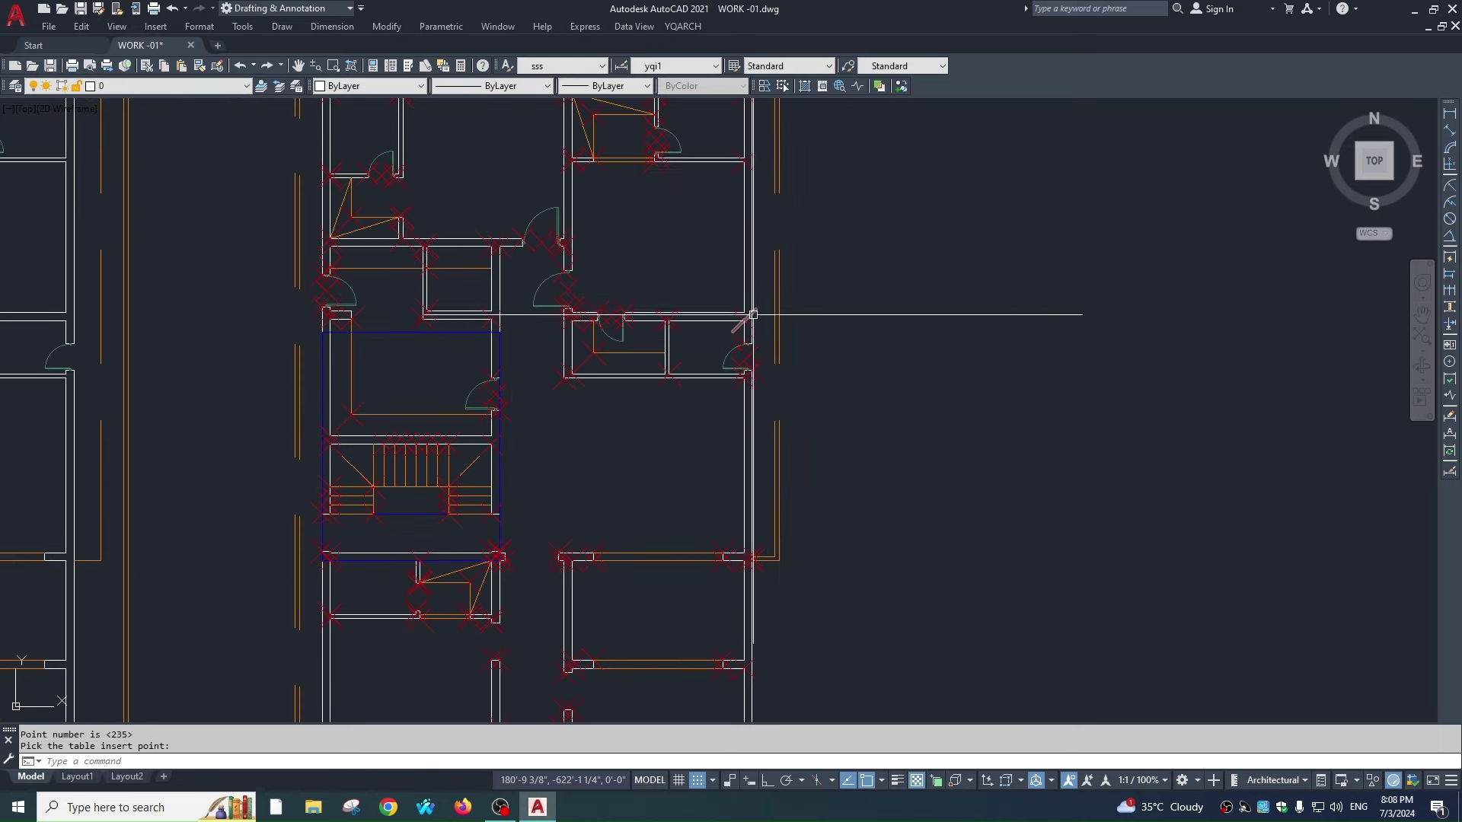
scroll(757, 320, up, 1)
scroll(750, 304, up, 3)
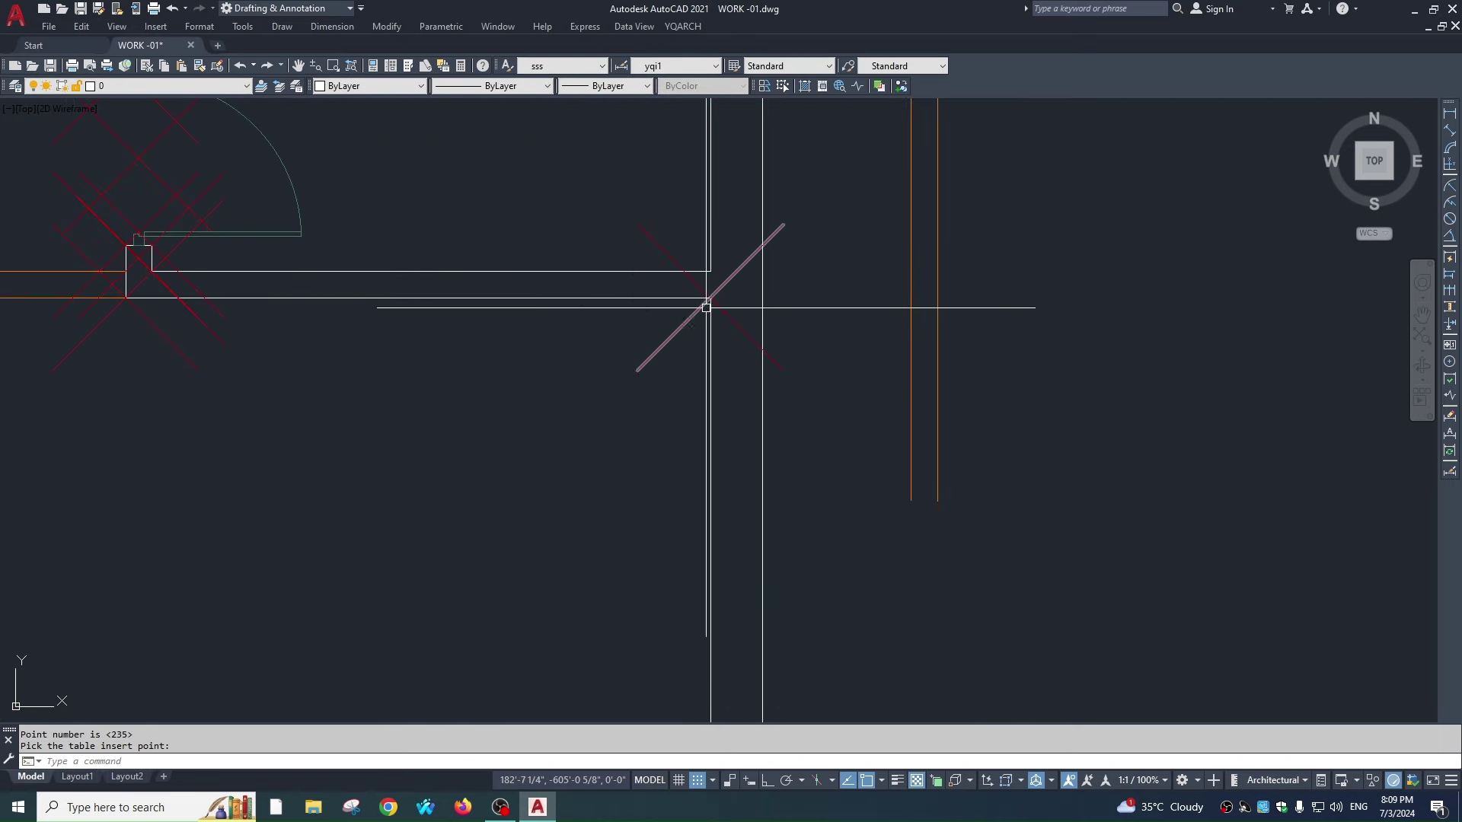
scroll(706, 308, down, 4)
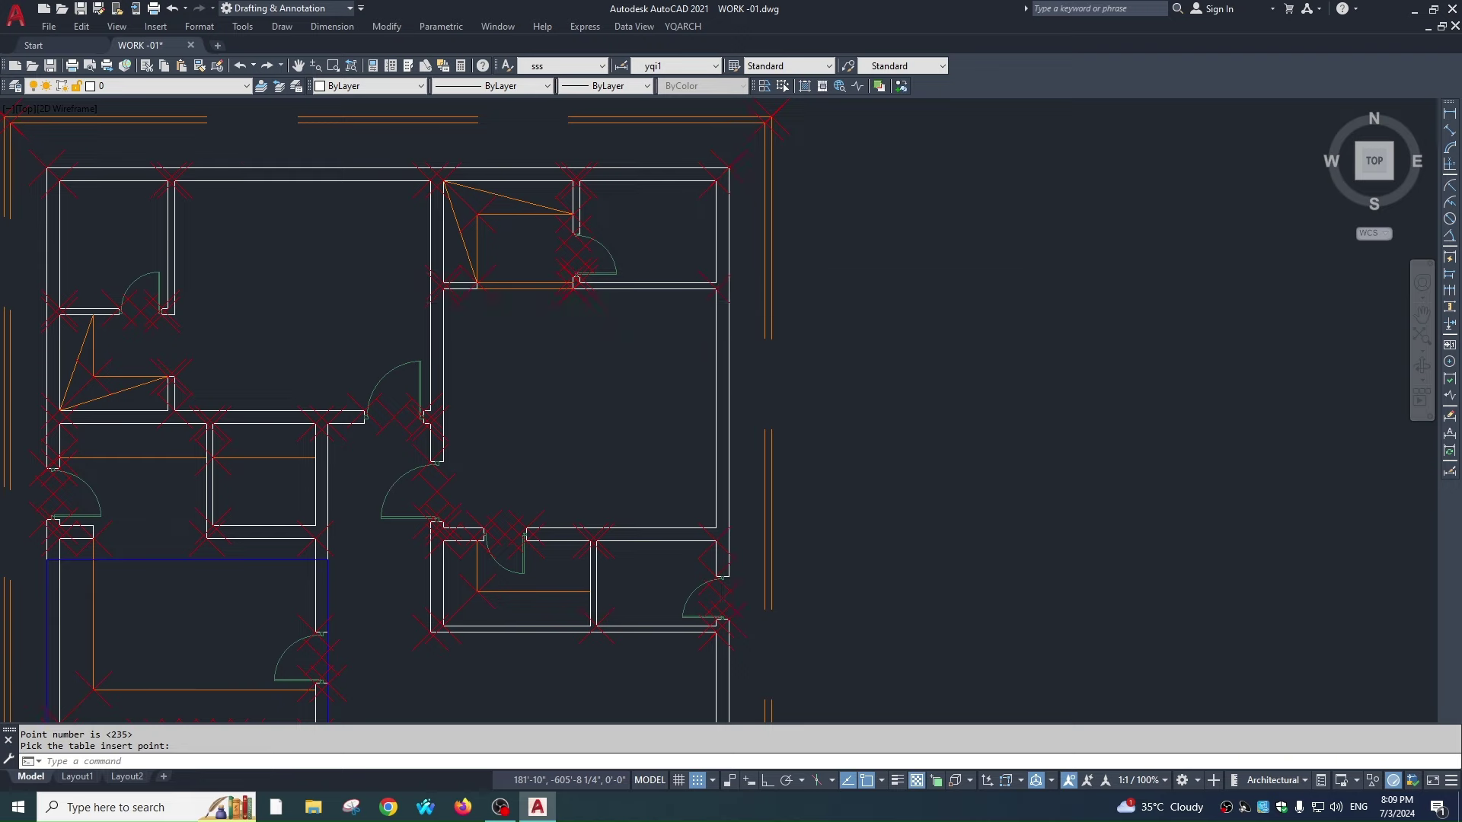
scroll(737, 290, down, 3)
scroll(475, 310, down, 2)
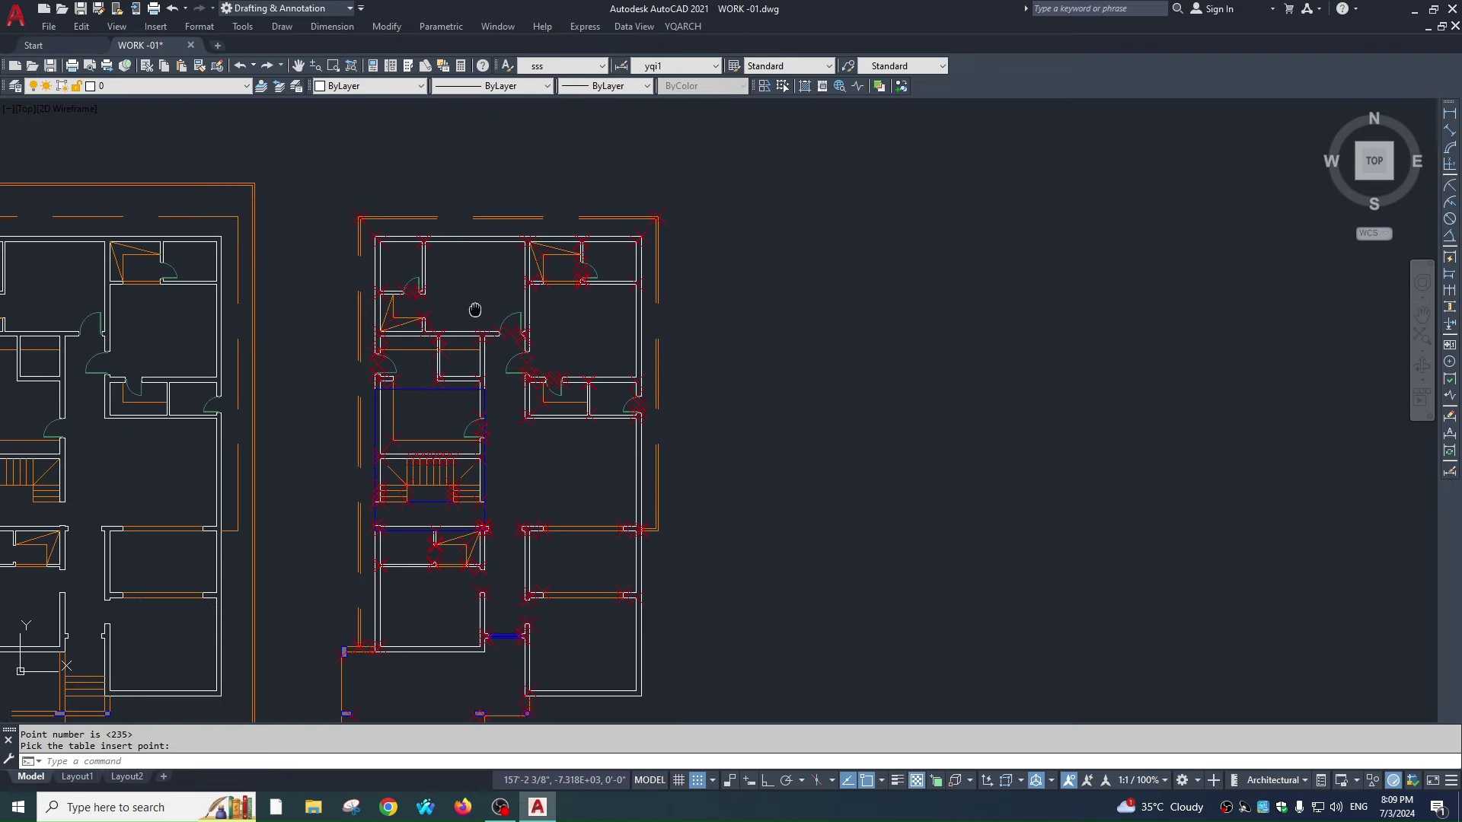
middle_drag(475, 310, 514, 285)
scroll(643, 294, down, 2)
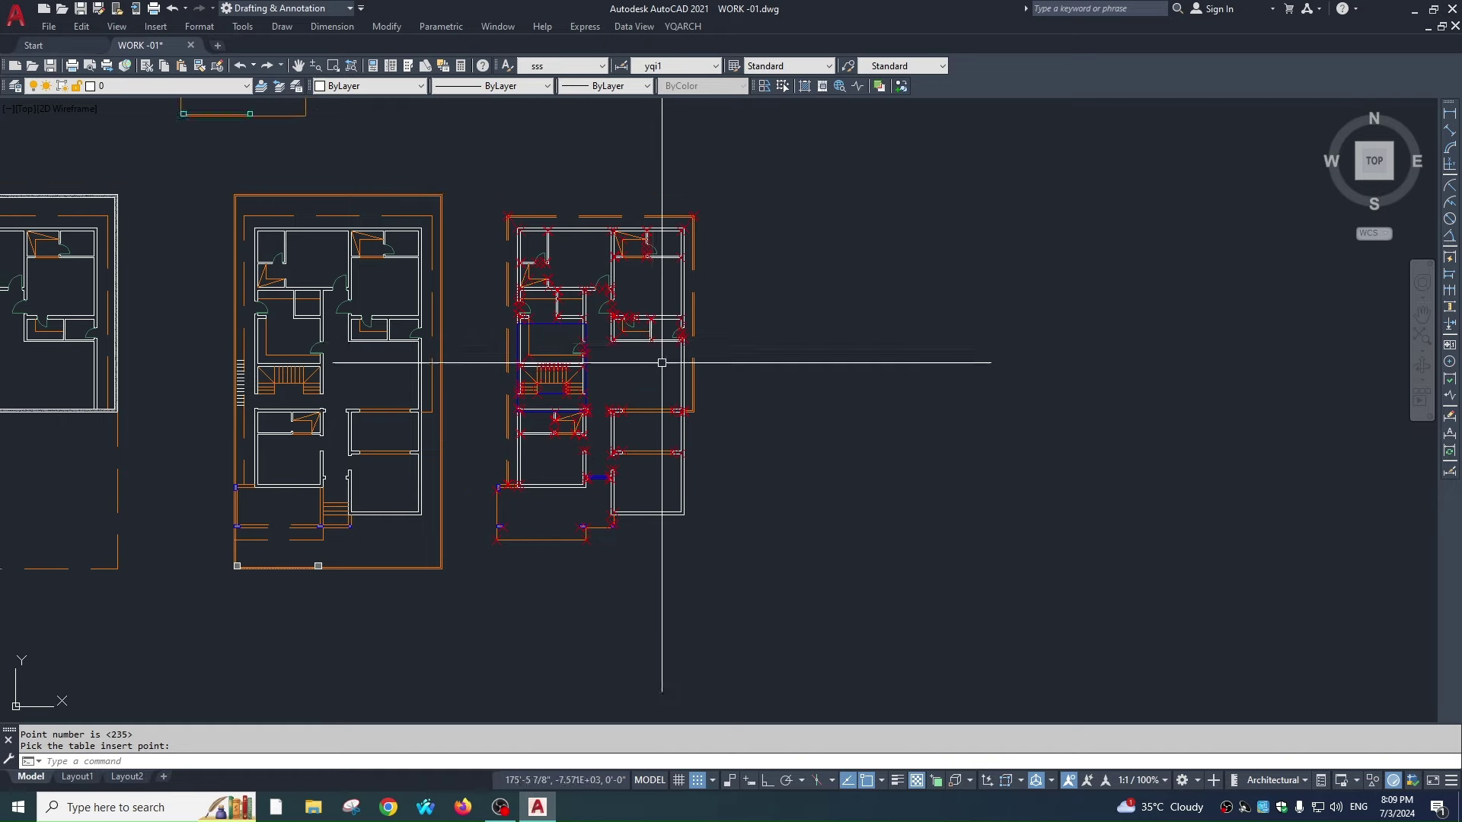
scroll(655, 267, up, 4)
scroll(802, 294, down, 2)
scroll(493, 261, up, 2)
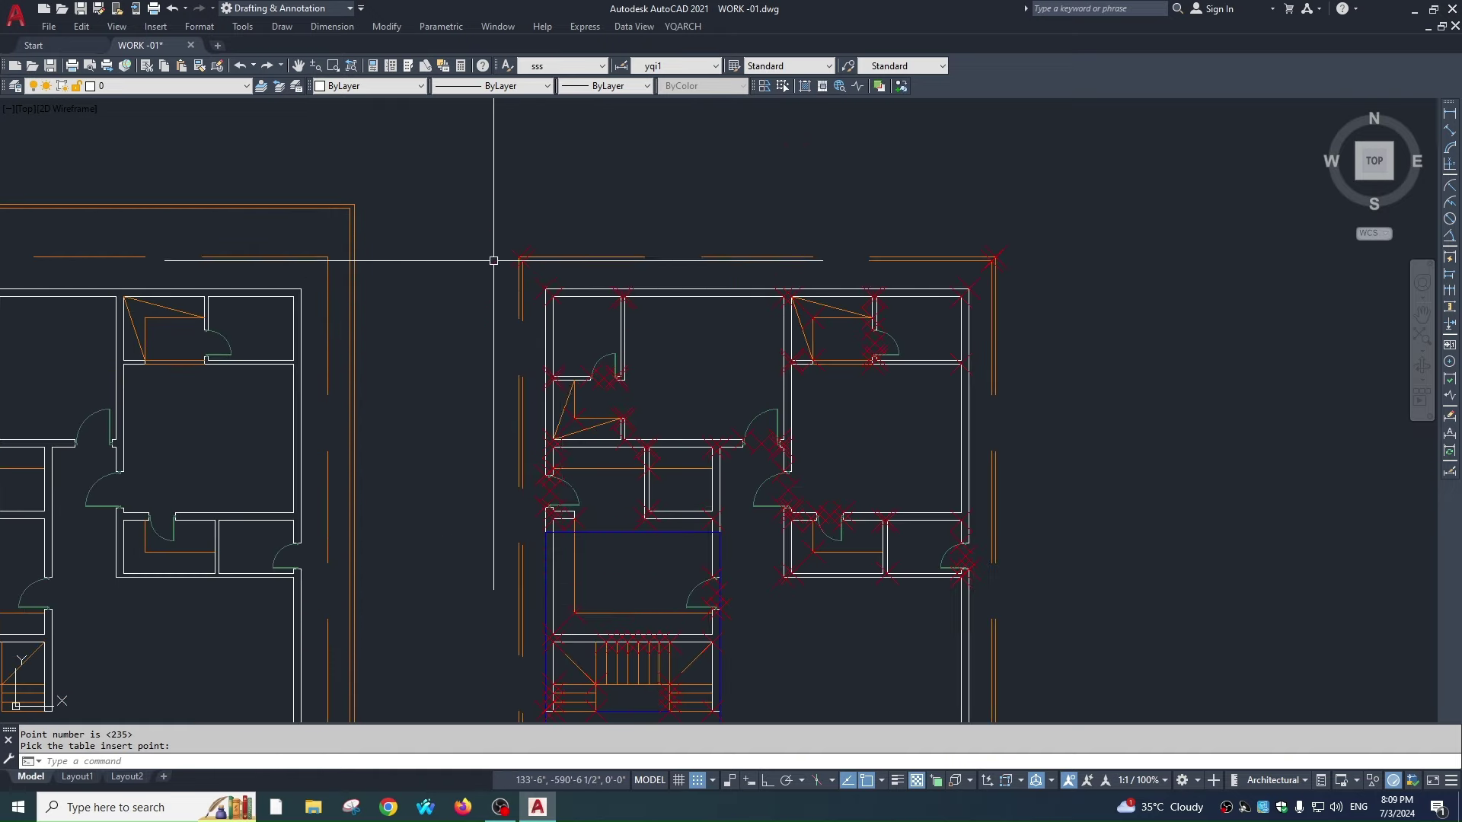
scroll(577, 261, up, 2)
scroll(662, 287, down, 1)
scroll(639, 212, down, 1)
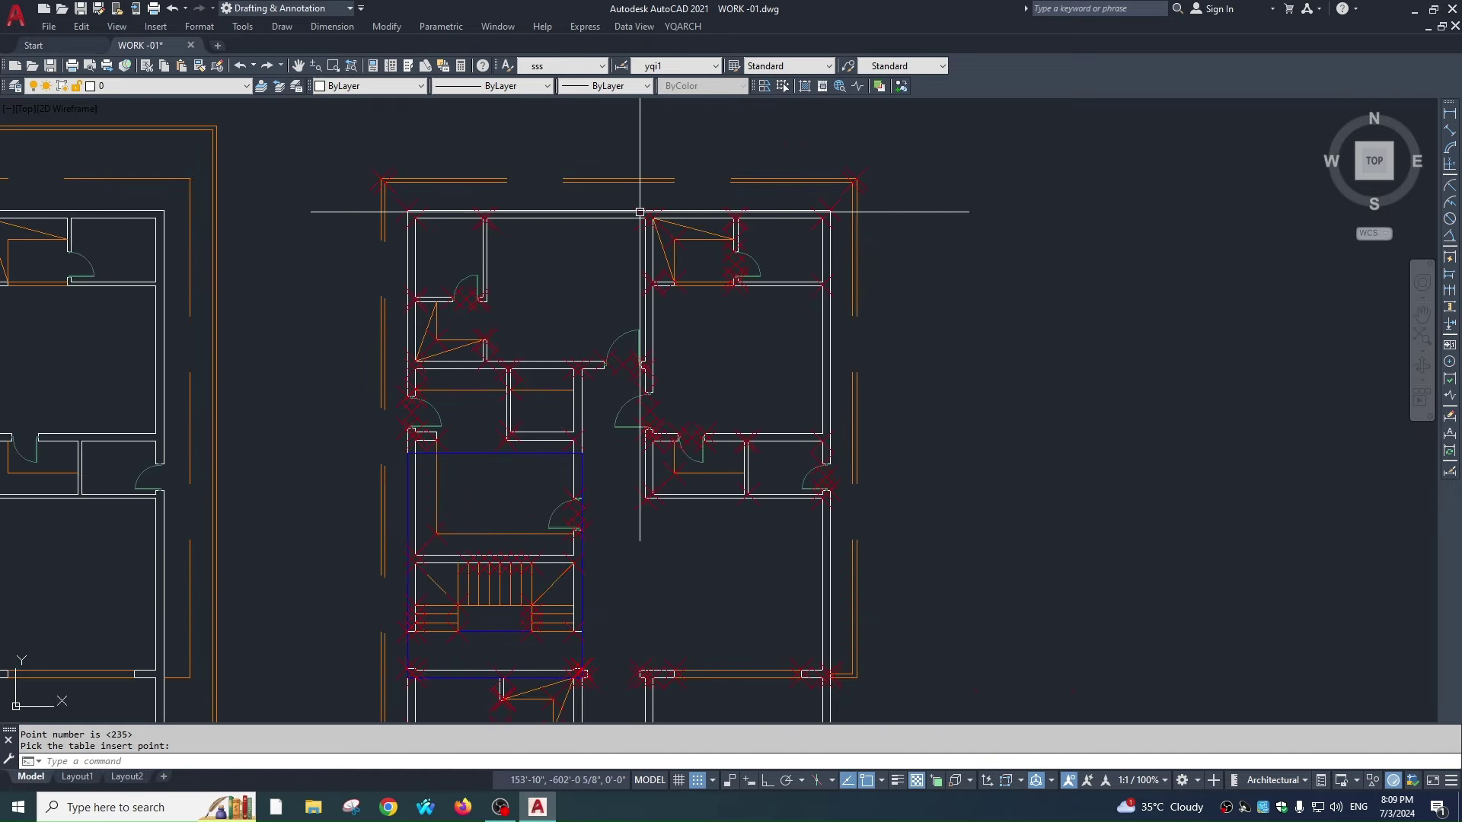
scroll(639, 211, up, 4)
scroll(818, 296, down, 3)
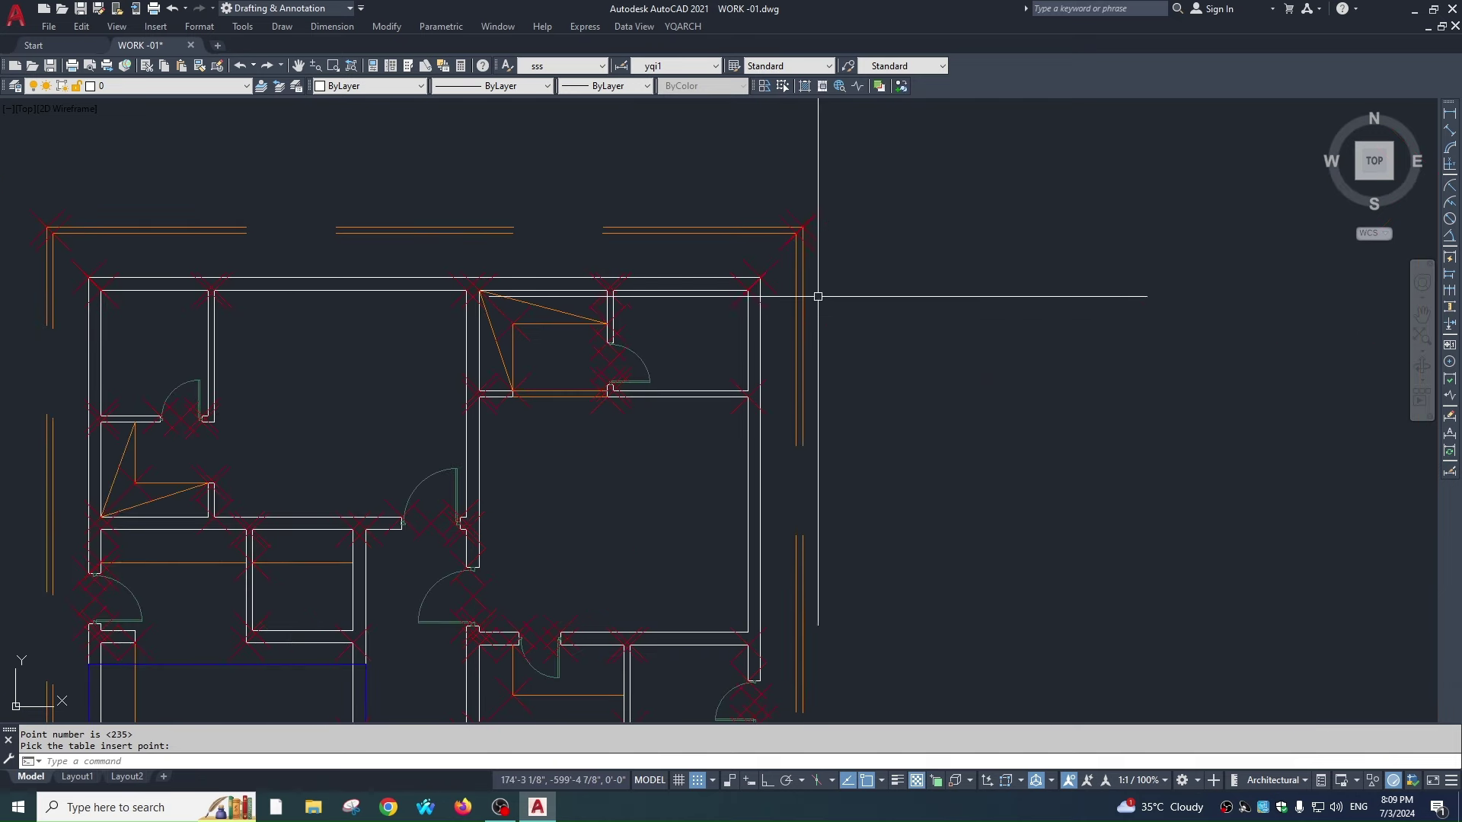
scroll(784, 289, down, 4)
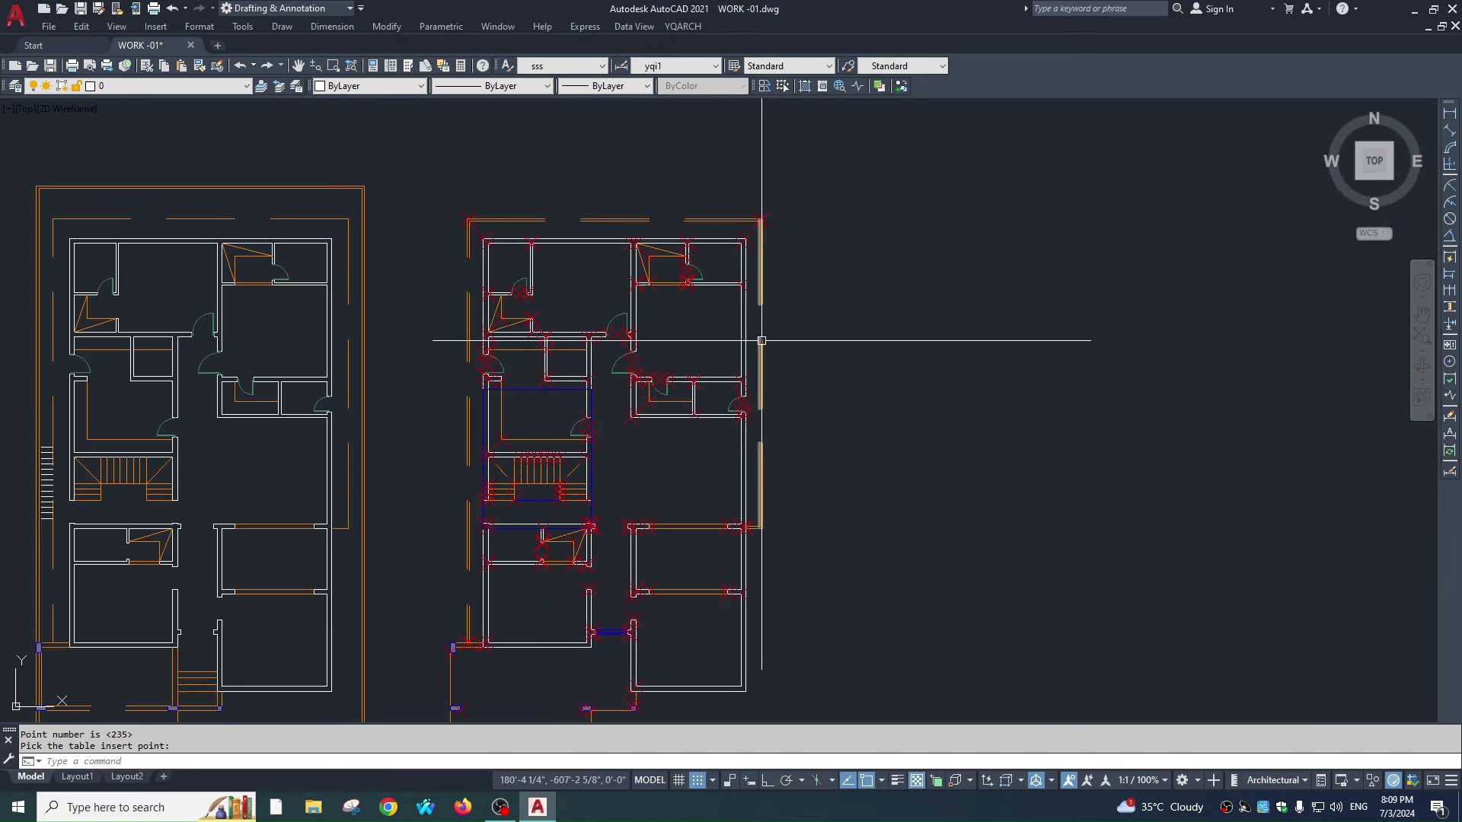
scroll(783, 327, up, 2)
scroll(891, 264, up, 5)
scroll(909, 269, up, 3)
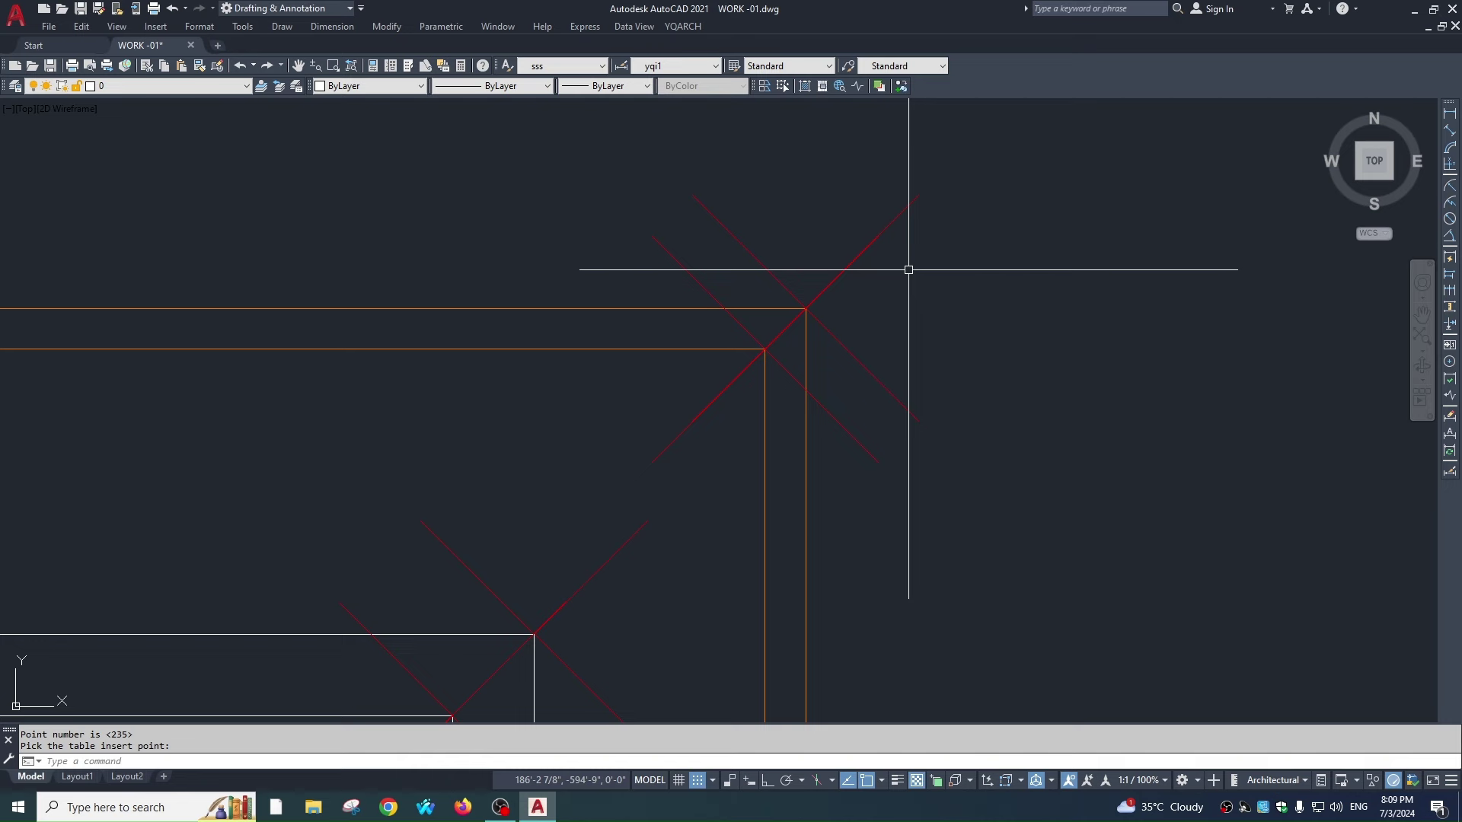
scroll(915, 269, down, 5)
scroll(718, 388, up, 1)
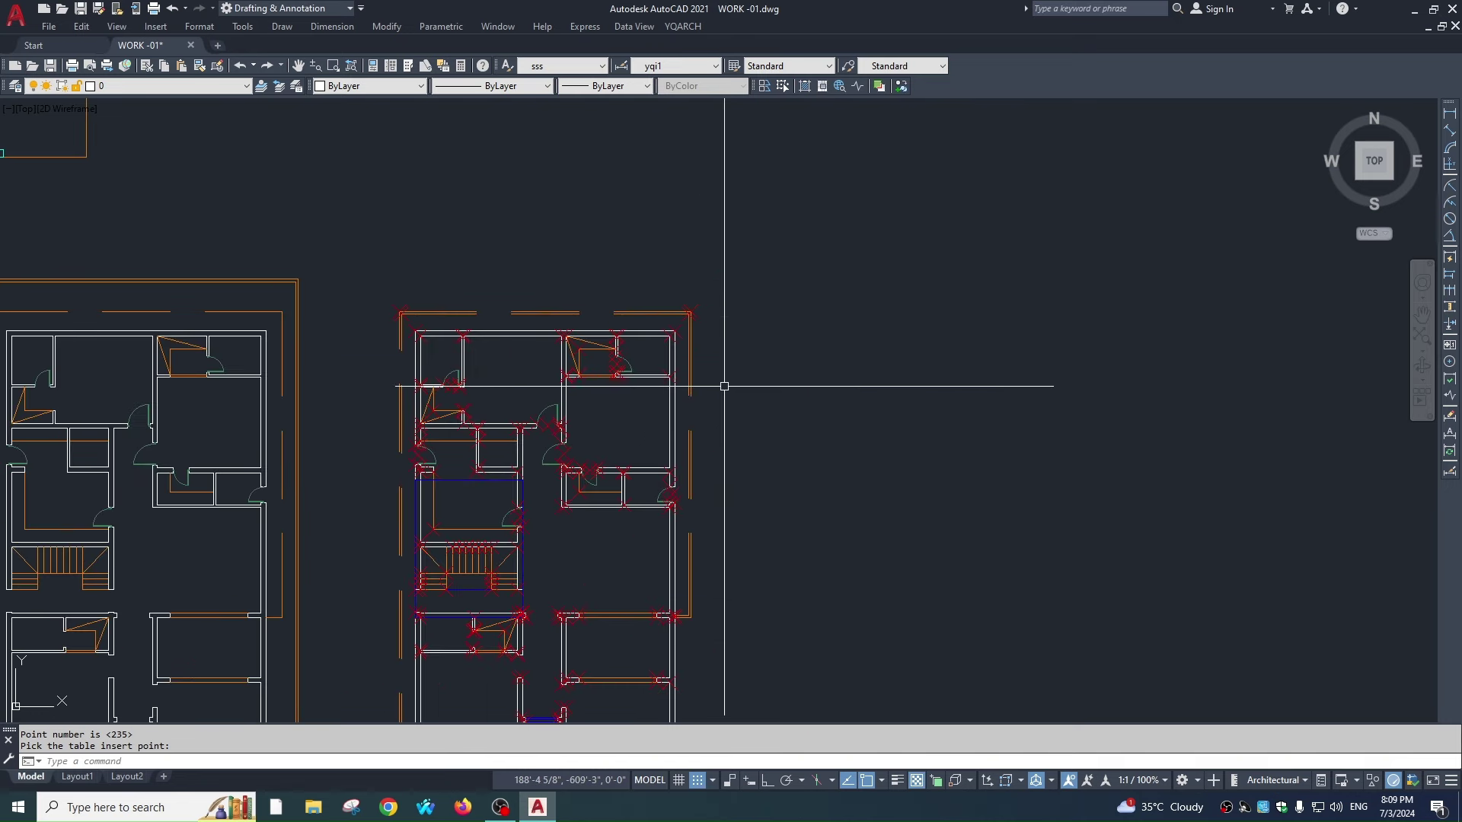
key(Escape)
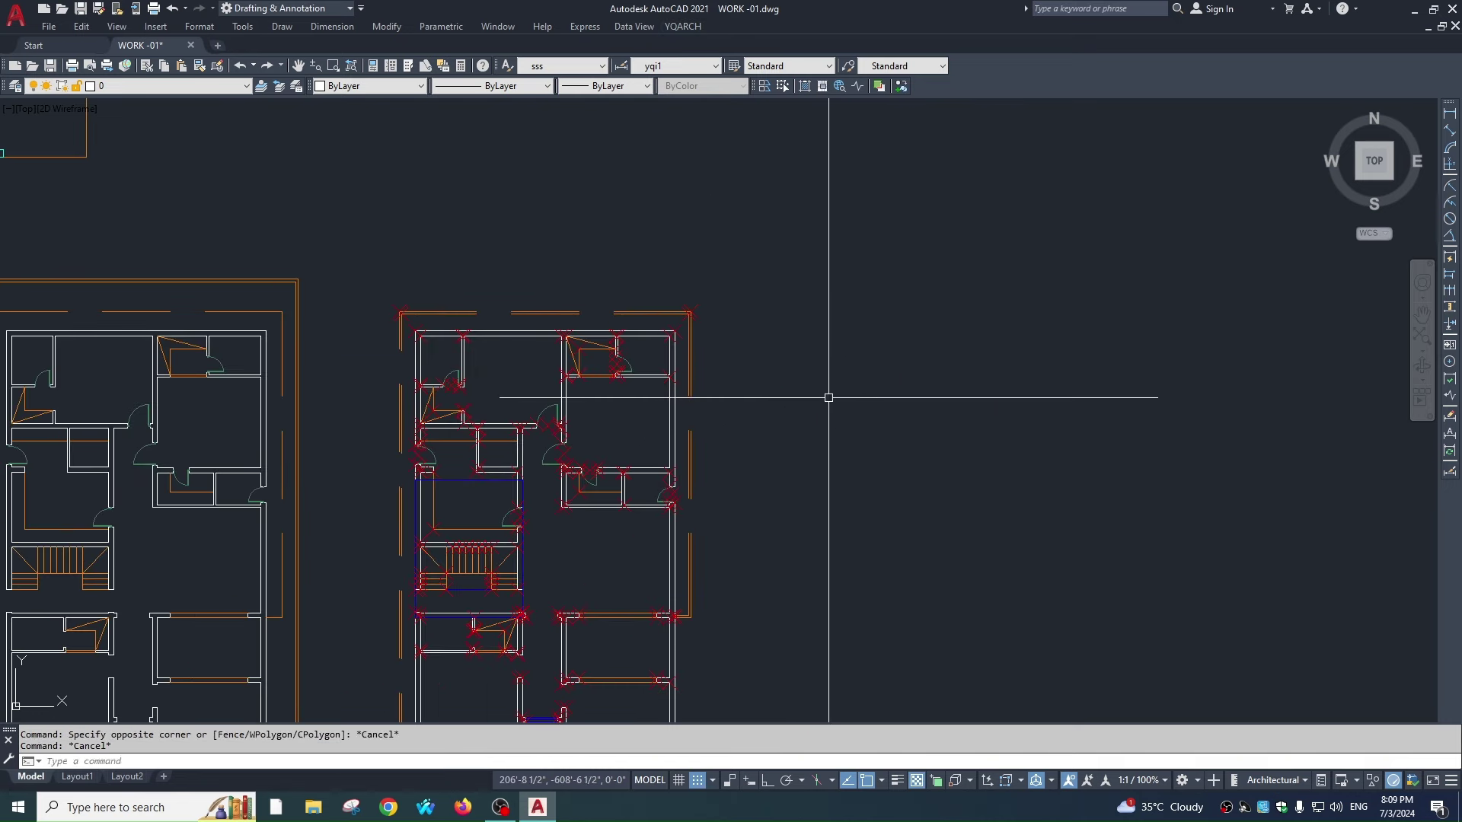
- Draw a rectangle beside the floor plan with REC
text(rec)
key(Return)
click(887, 342)
click(1042, 452)
scroll(669, 294, up, 2)
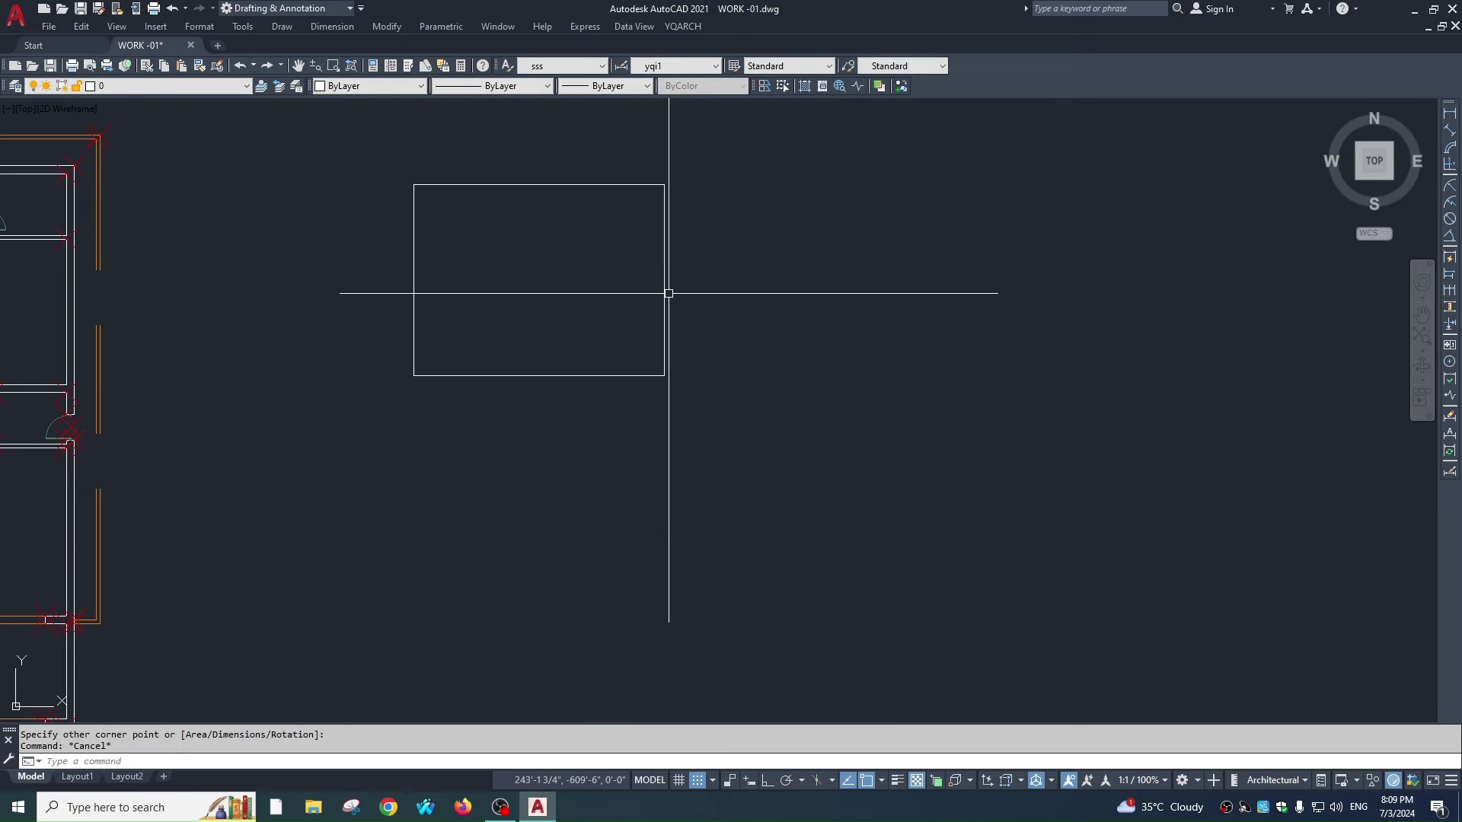
scroll(489, 244, up, 1)
key(Escape)
scroll(548, 297, down, 2)
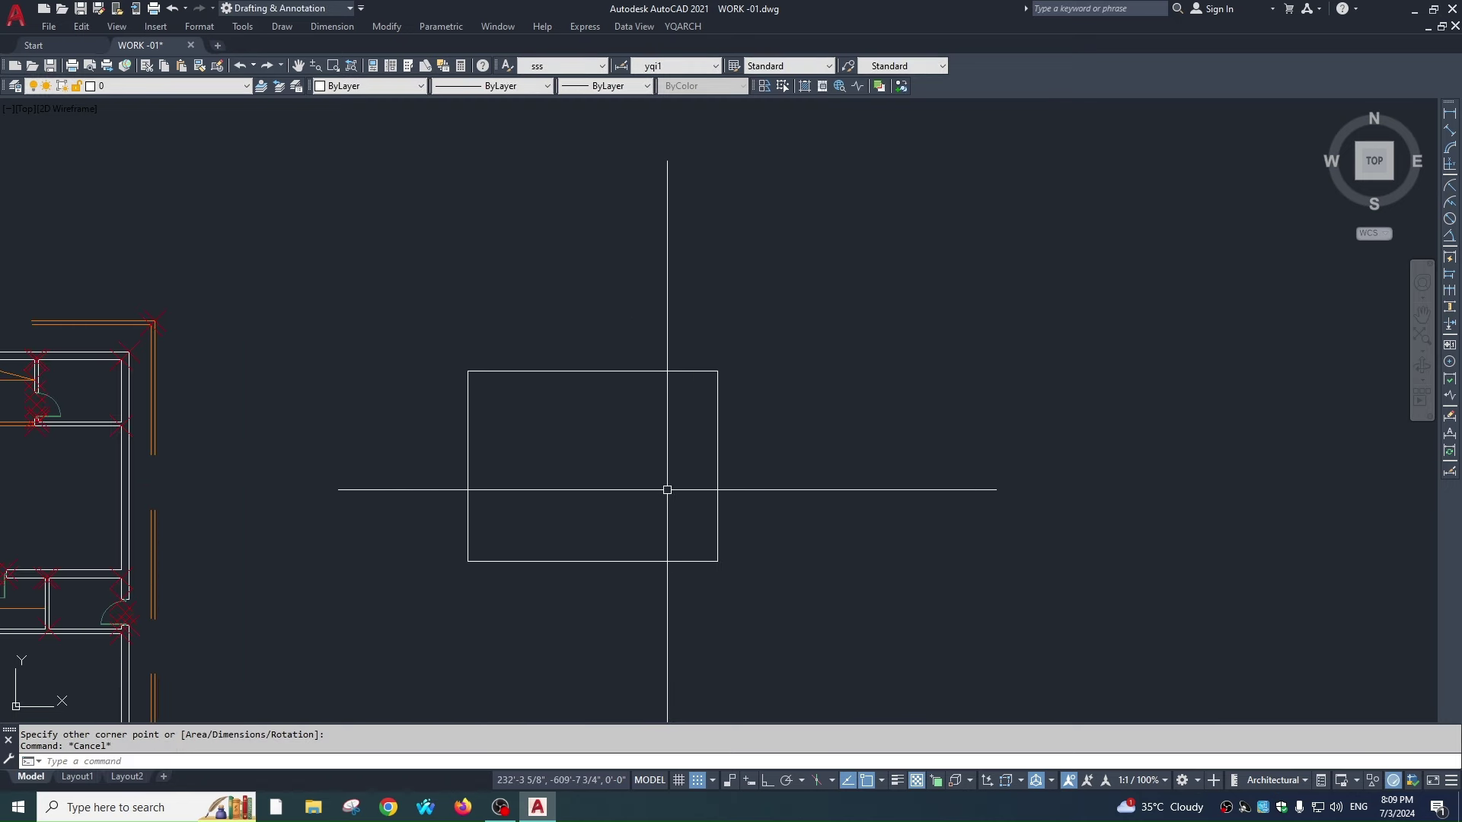
text(zz)
- Collect the rectangle's corner coordinates with ZZ for a coordinate-list table
key(Return)
click(792, 487)
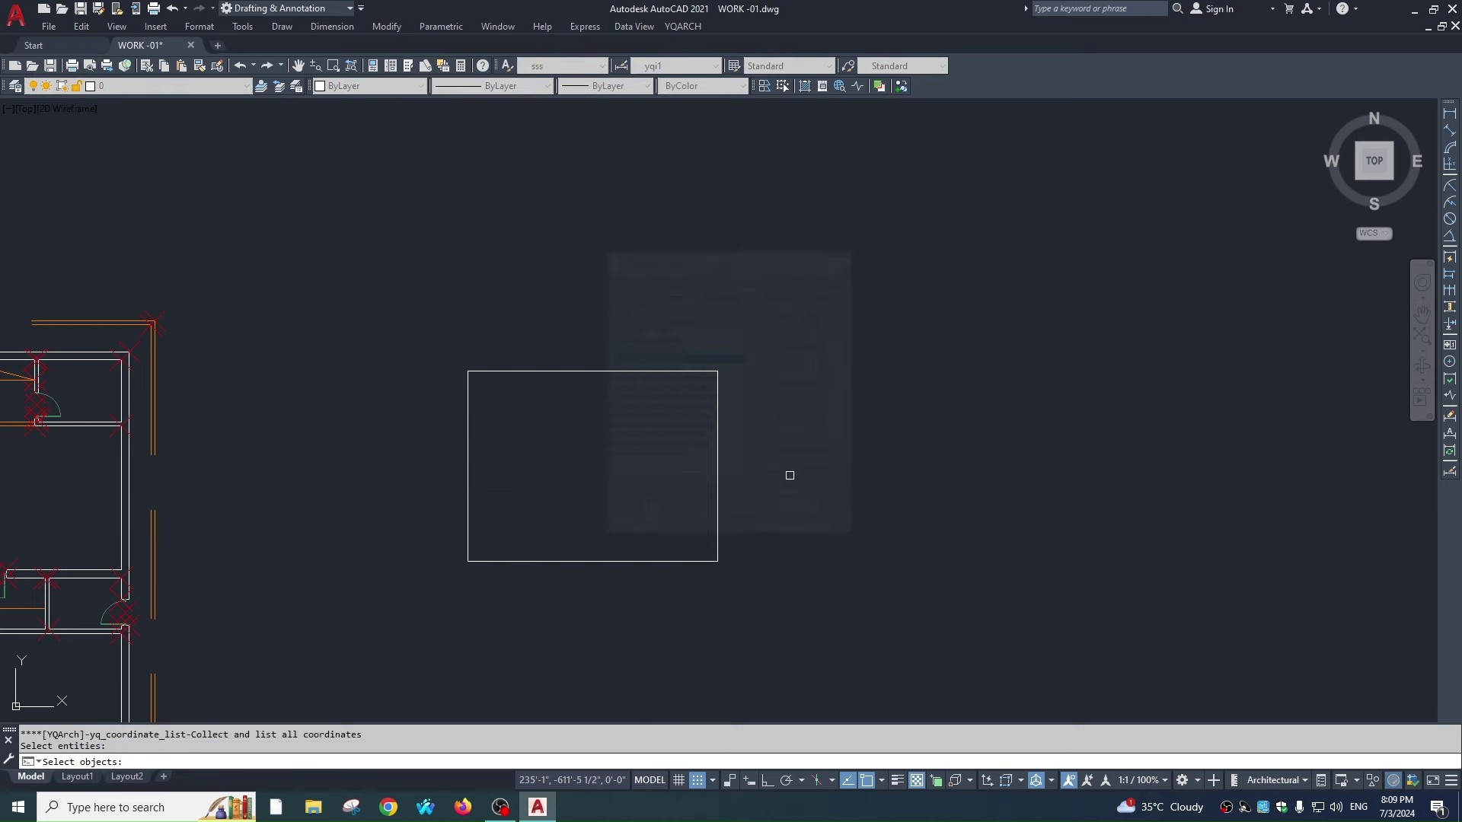
drag(786, 477, 659, 489)
key(Return)
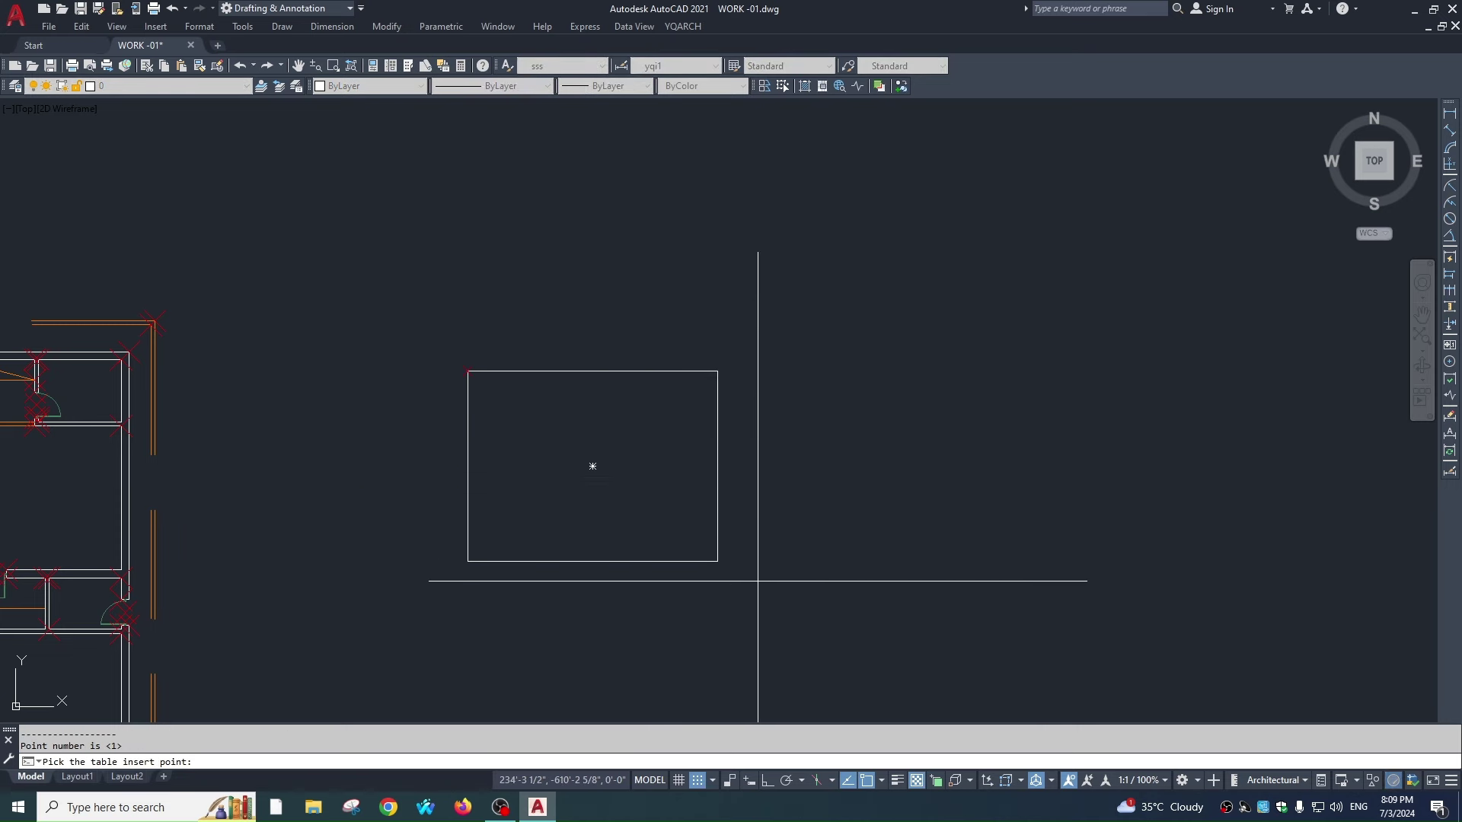
scroll(500, 412, up, 5)
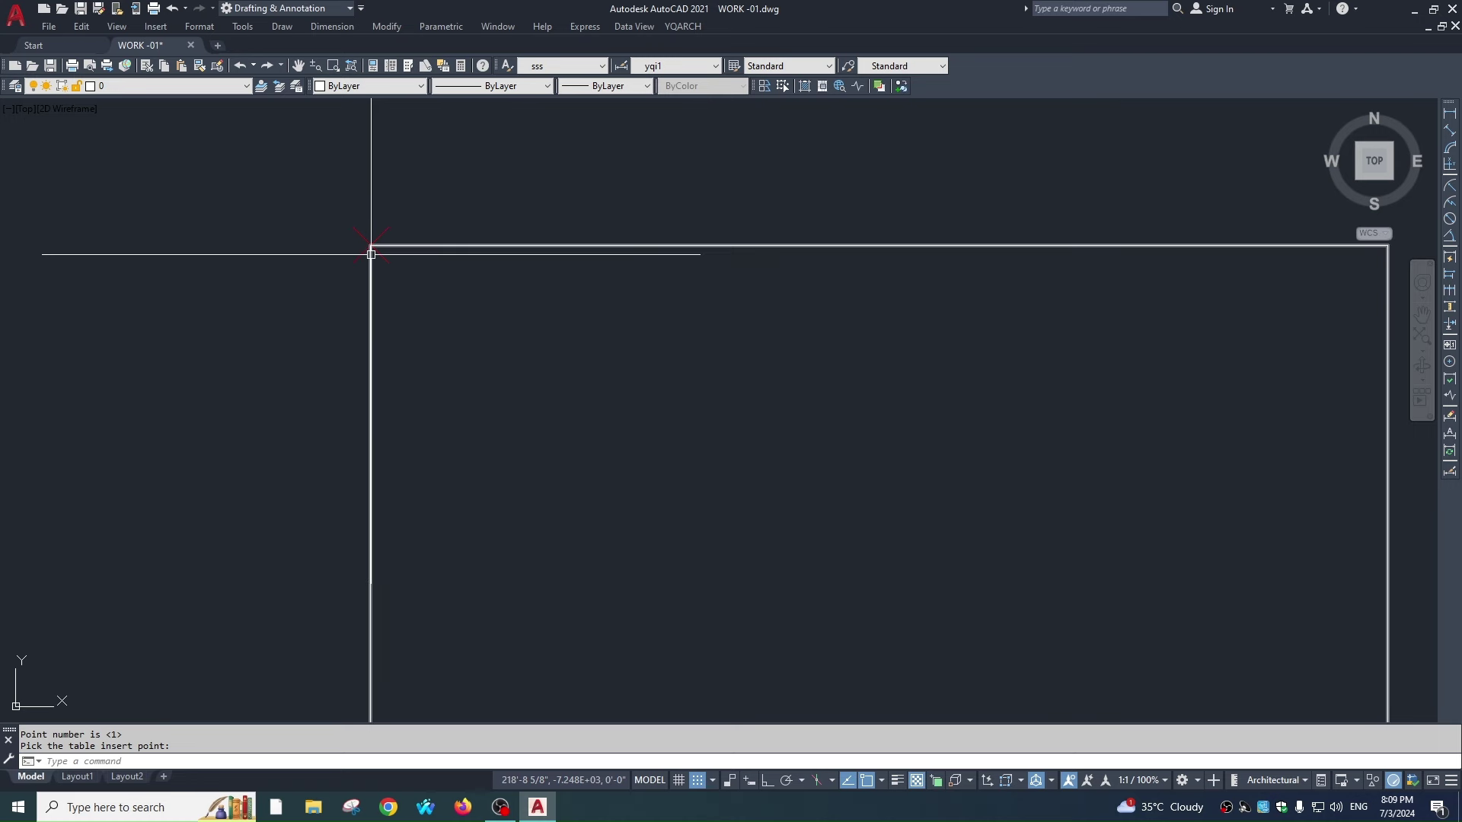
scroll(370, 253, down, 5)
scroll(721, 401, up, 2)
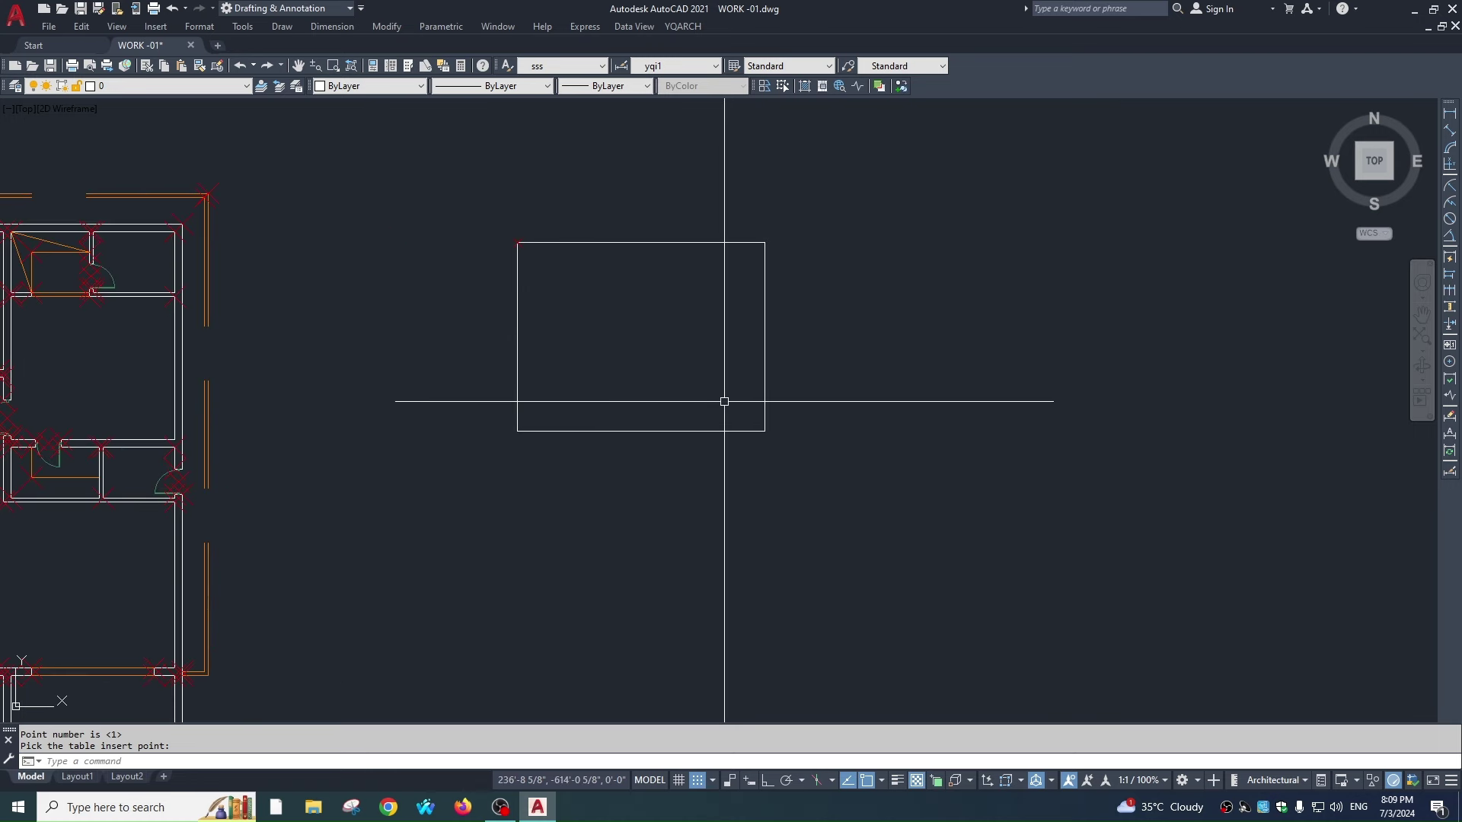
scroll(635, 400, down, 2)
middle_drag(611, 400, 581, 365)
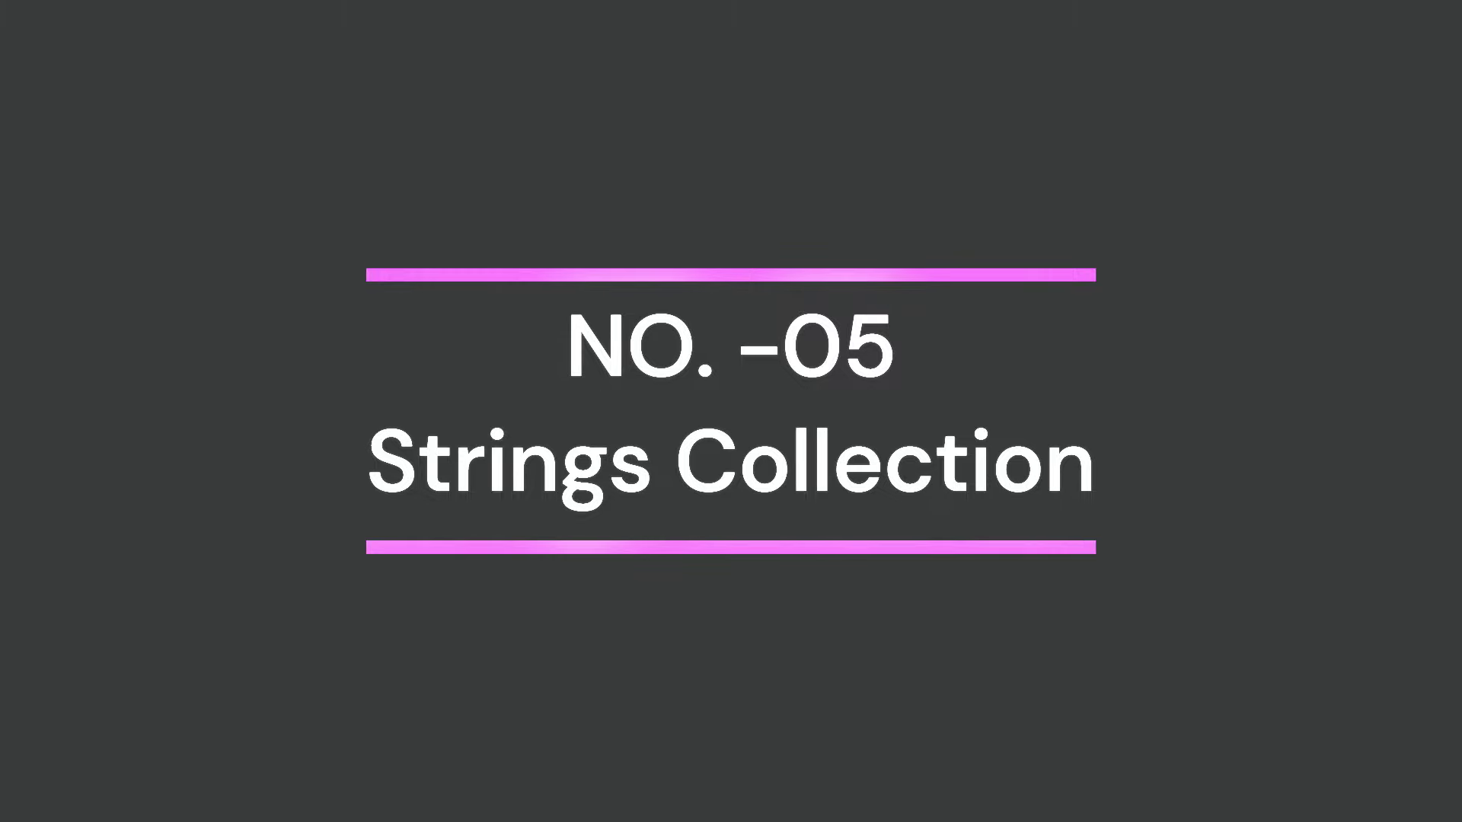
- Collect the ground floor plan's 20 text strings with SS
scroll(533, 342, up, 2)
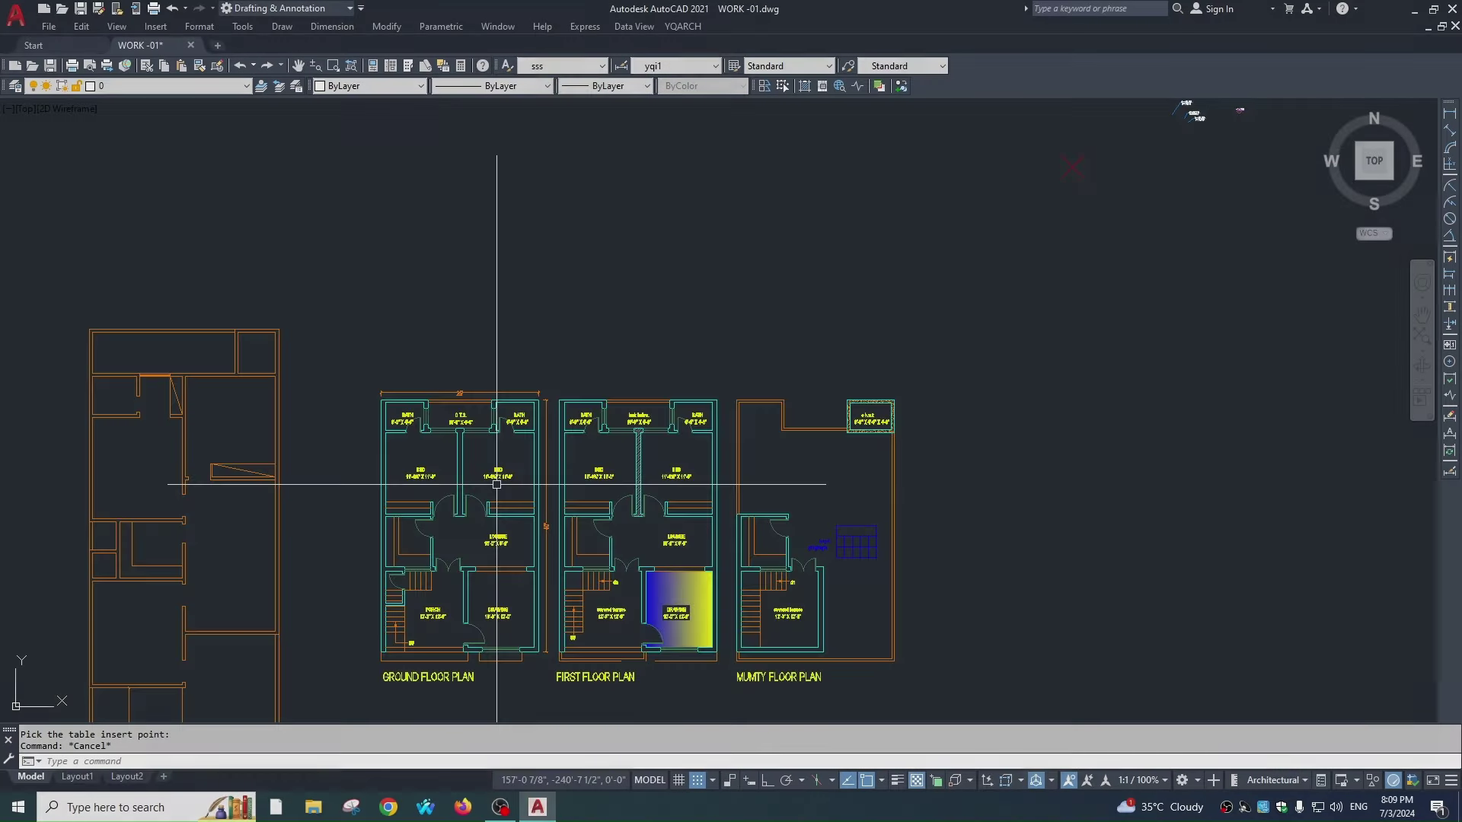
scroll(502, 362, up, 3)
scroll(489, 328, down, 2)
scroll(609, 316, up, 4)
mouse_move(707, 311)
middle_down()
mouse_move(629, 316)
mouse_move(635, 440)
middle_up()
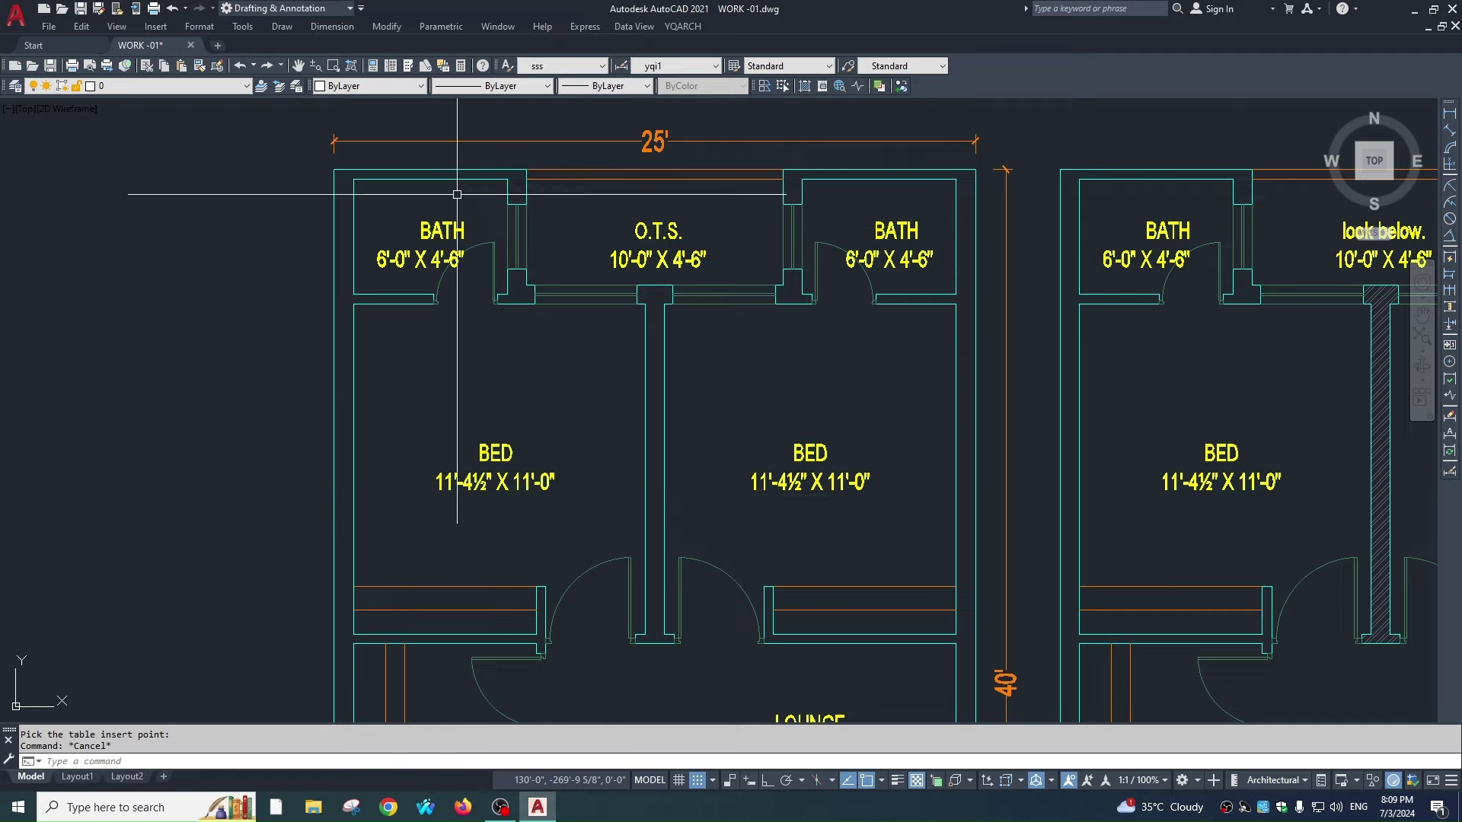
scroll(762, 495, down, 5)
scroll(754, 609, up, 6)
scroll(702, 490, down, 5)
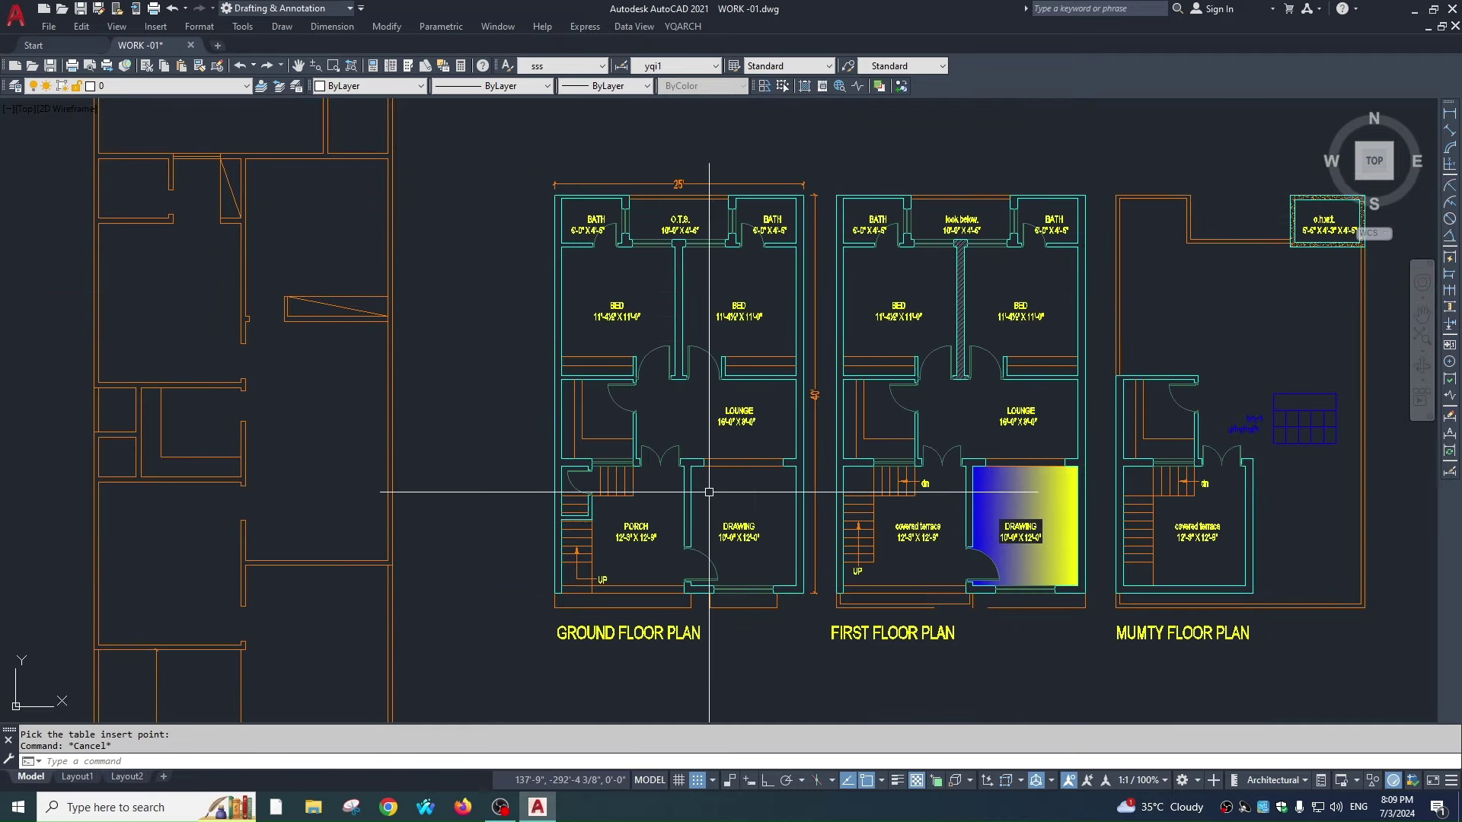
scroll(652, 327, down, 2)
scroll(652, 522, up, 2)
scroll(621, 535, up, 1)
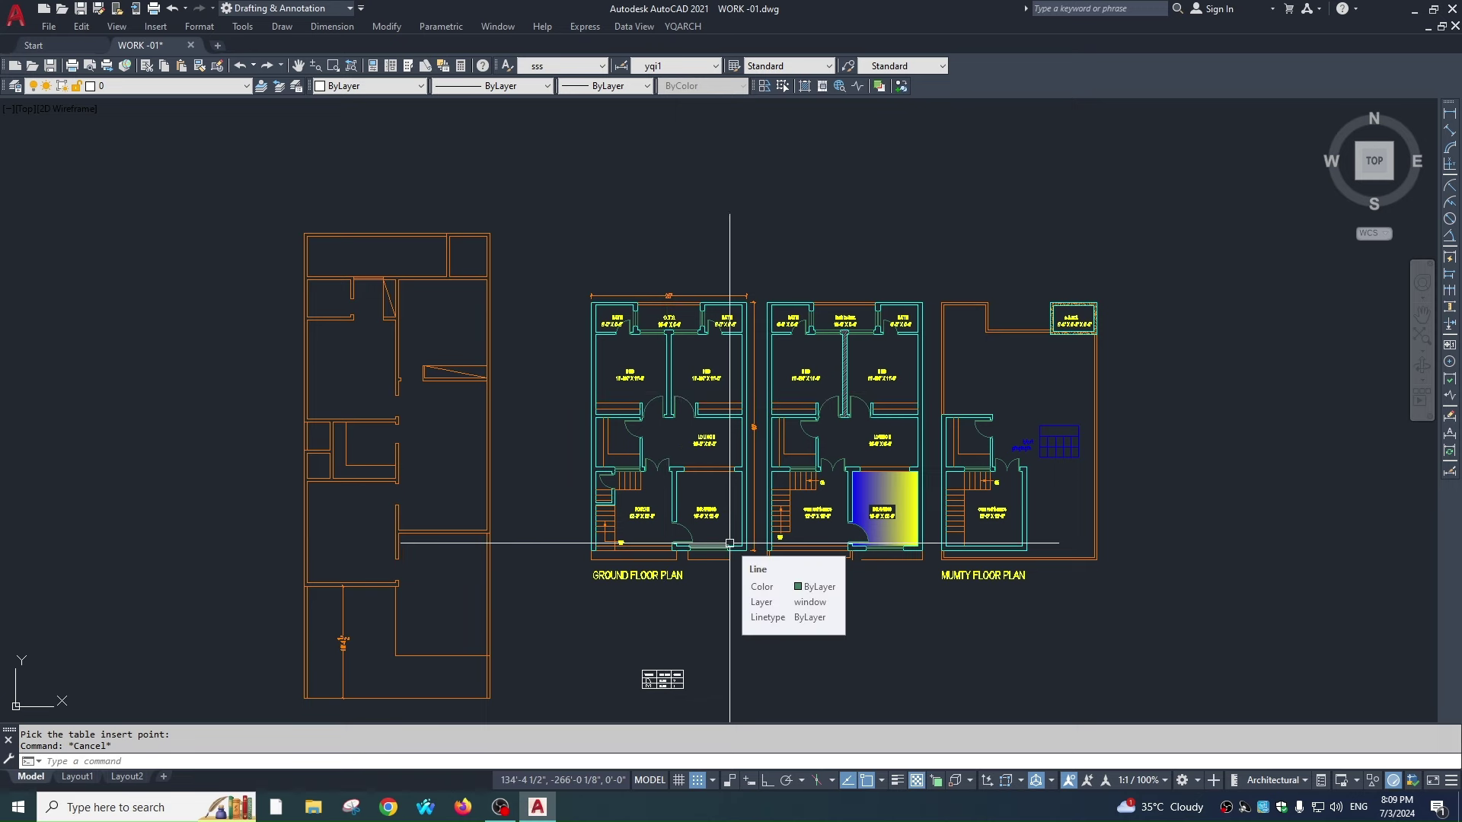
text(ss)
key(Return)
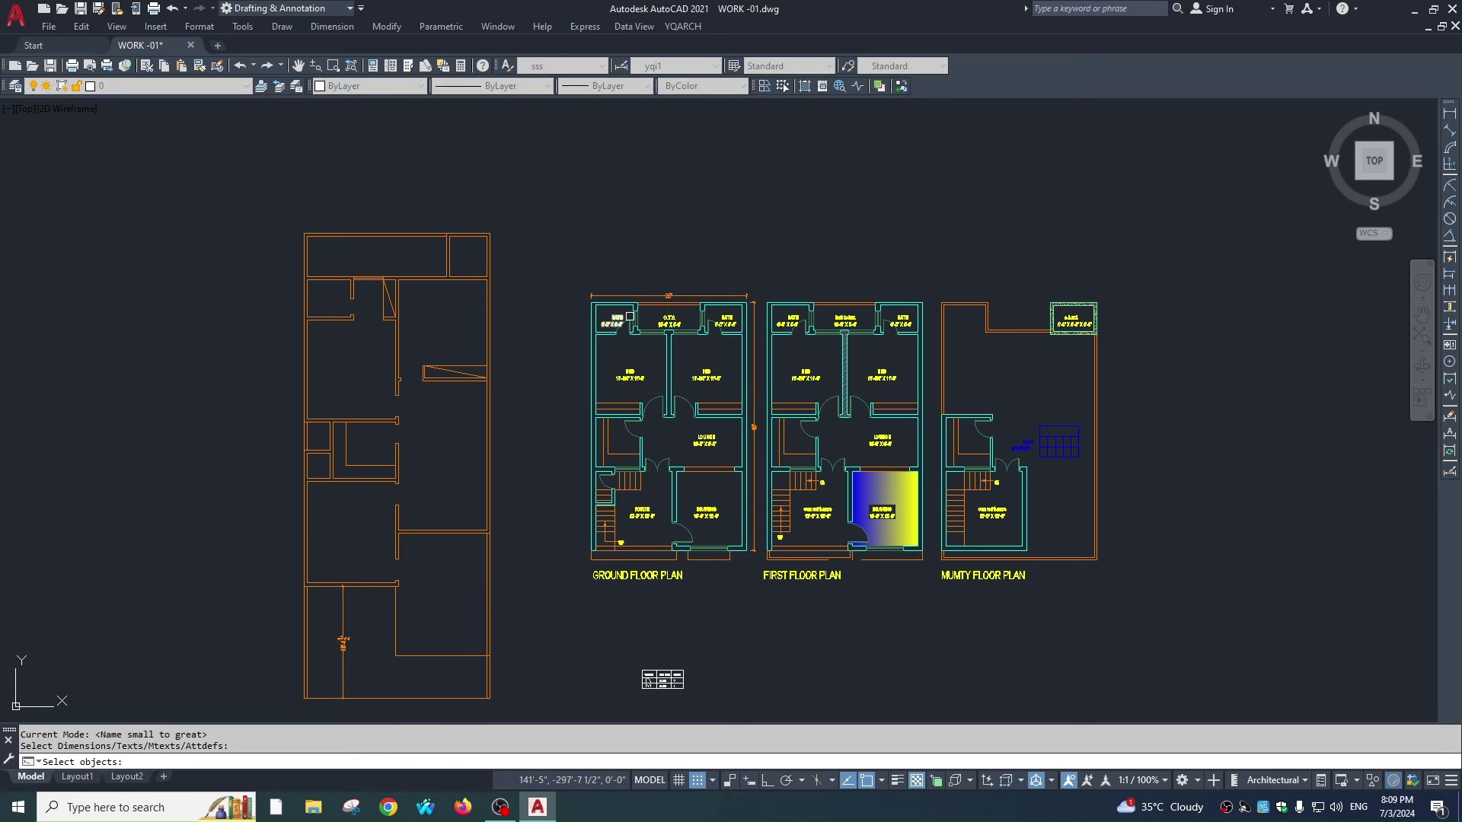
click(571, 236)
click(765, 716)
scroll(734, 395, up, 4)
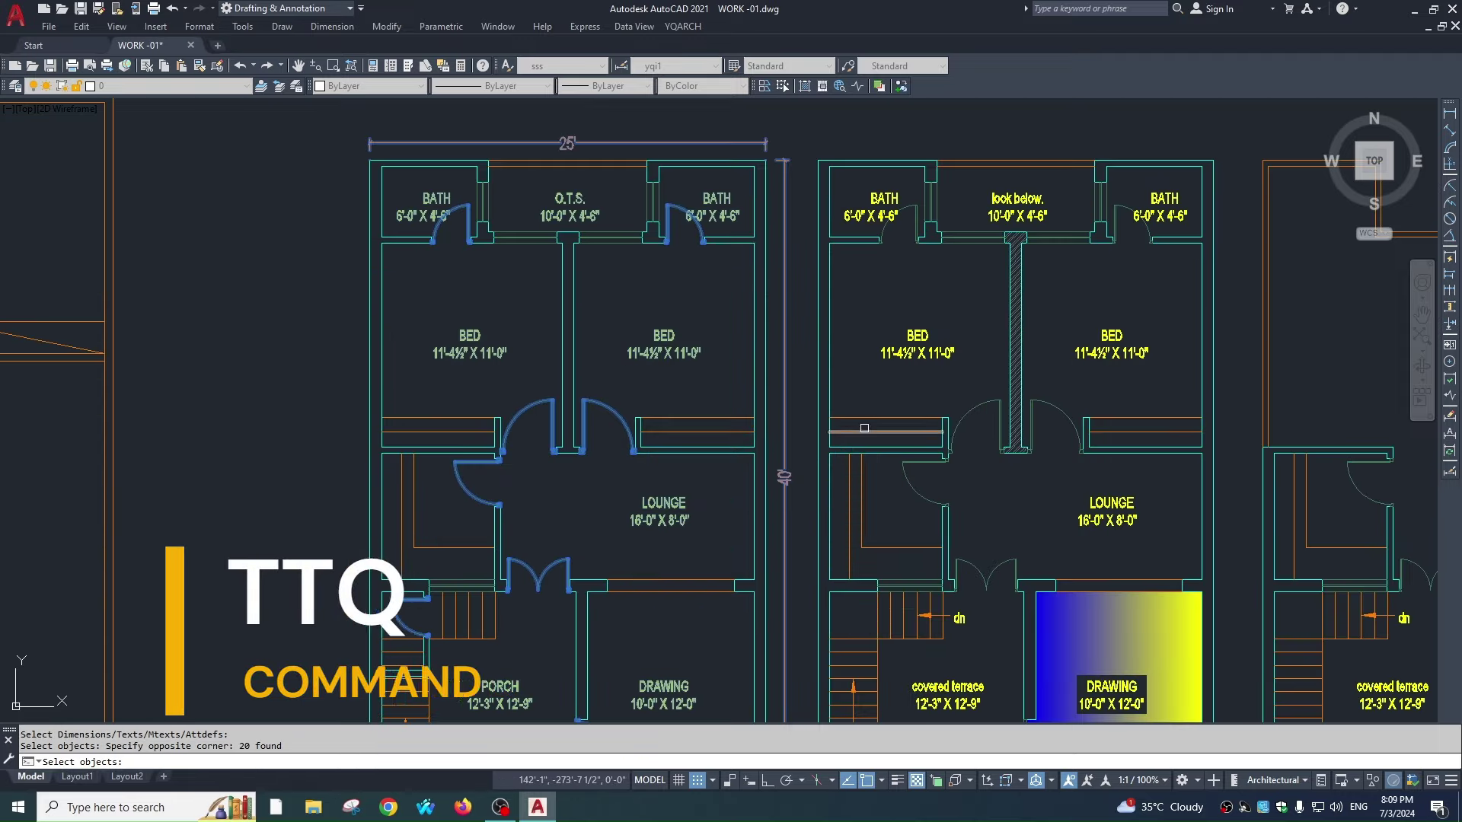
scroll(864, 427, down, 4)
key(Return)
- Place the SN/Strings/Quantity table to the right of the floor plans
scroll(685, 343, down, 2)
scroll(692, 347, up, 2)
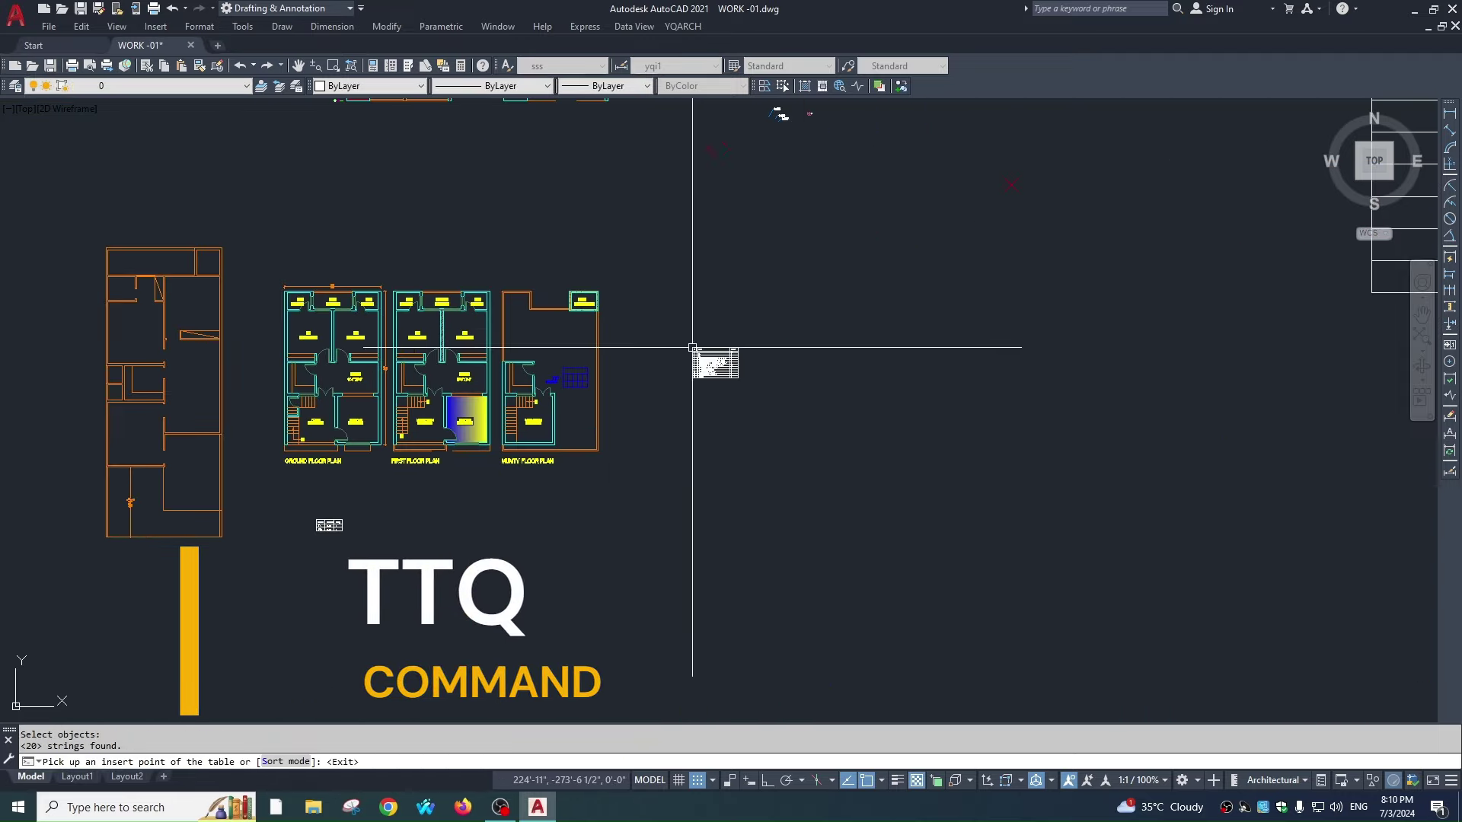
click(692, 347)
scroll(692, 347, up, 5)
scroll(500, 268, up, 3)
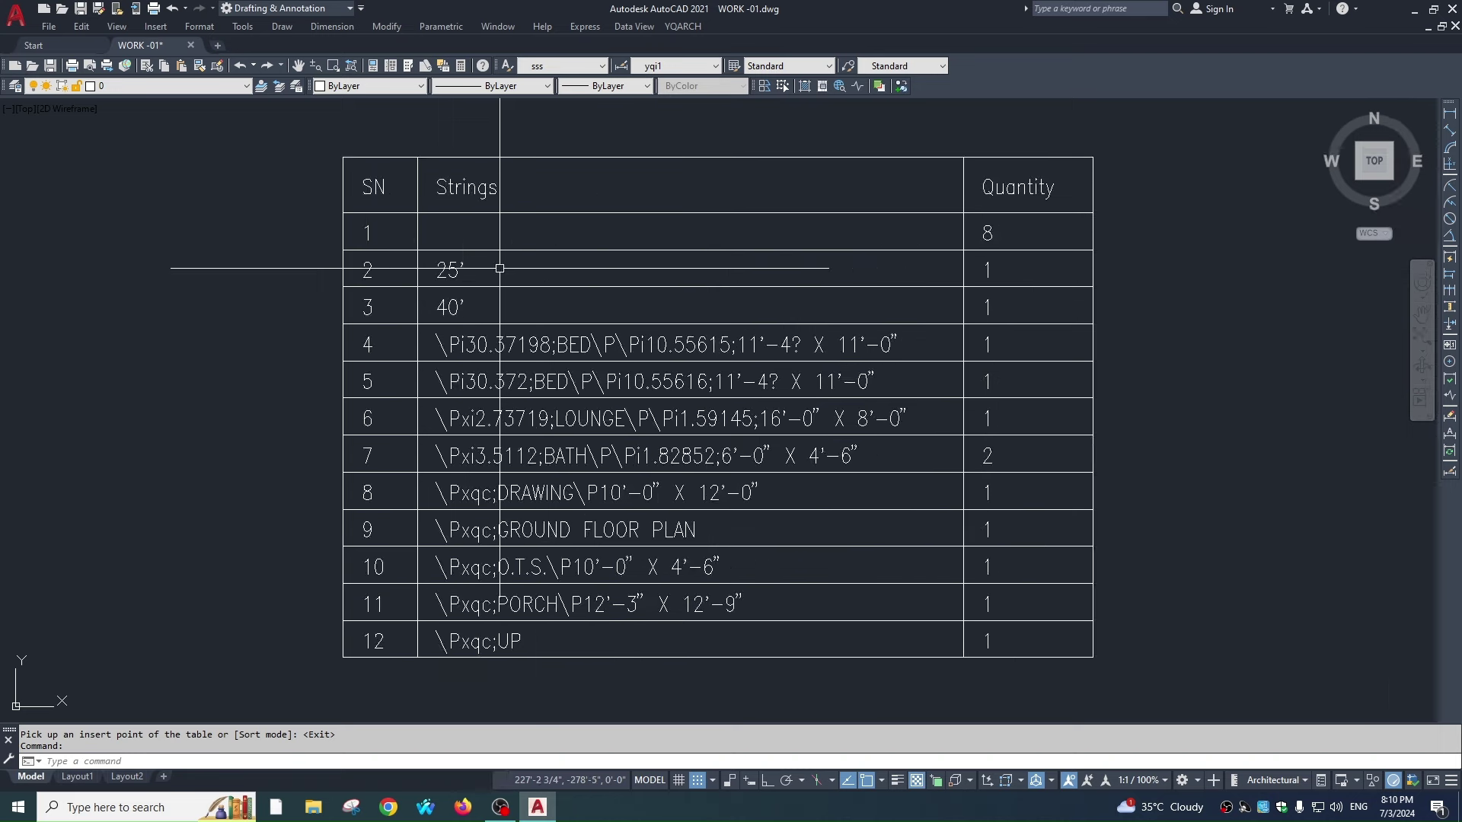
middle_drag(960, 417, 923, 423)
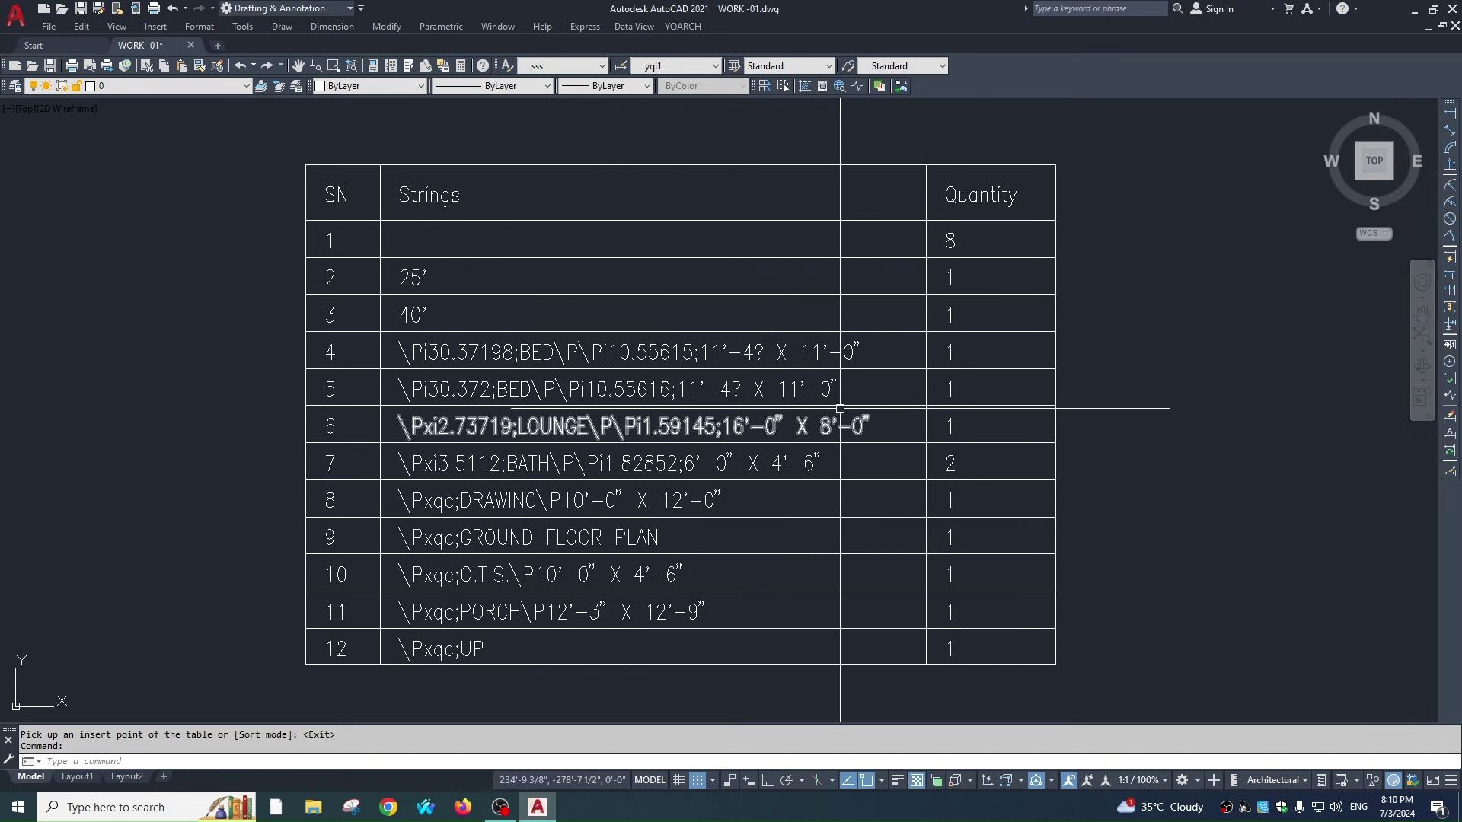
scroll(768, 317, down, 2)
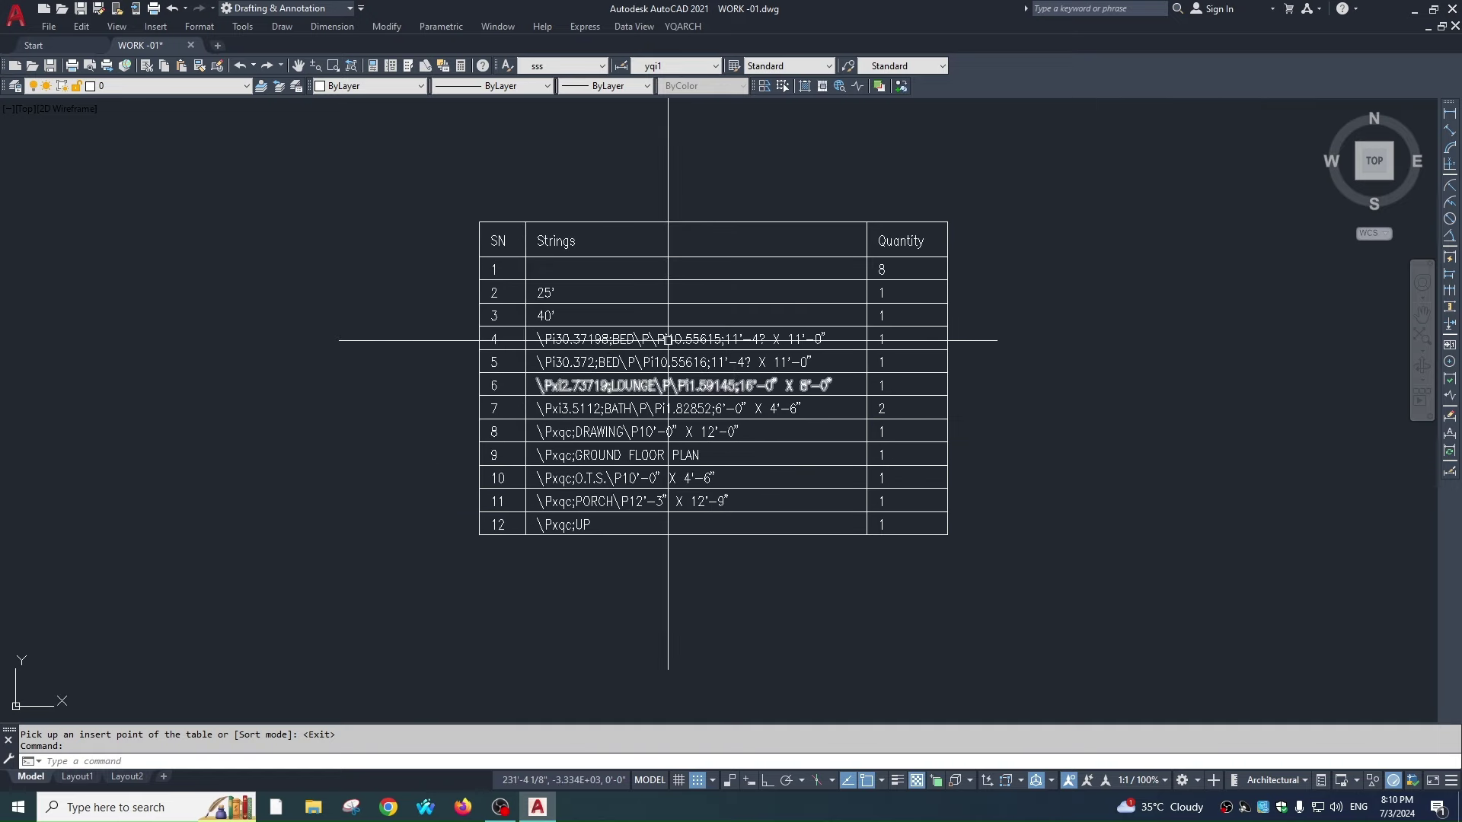
scroll(668, 340, up, 4)
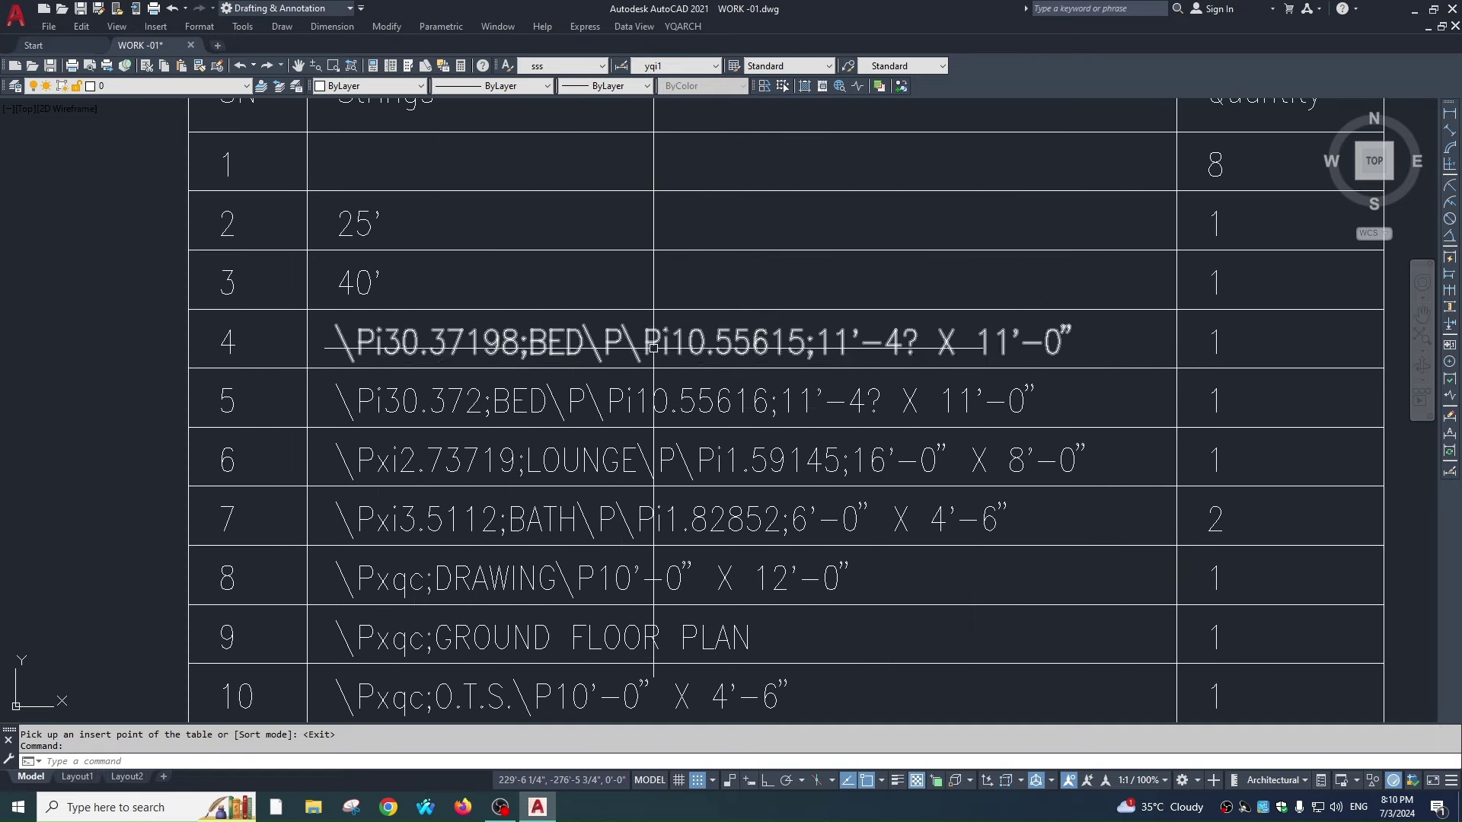
scroll(677, 318, down, 4)
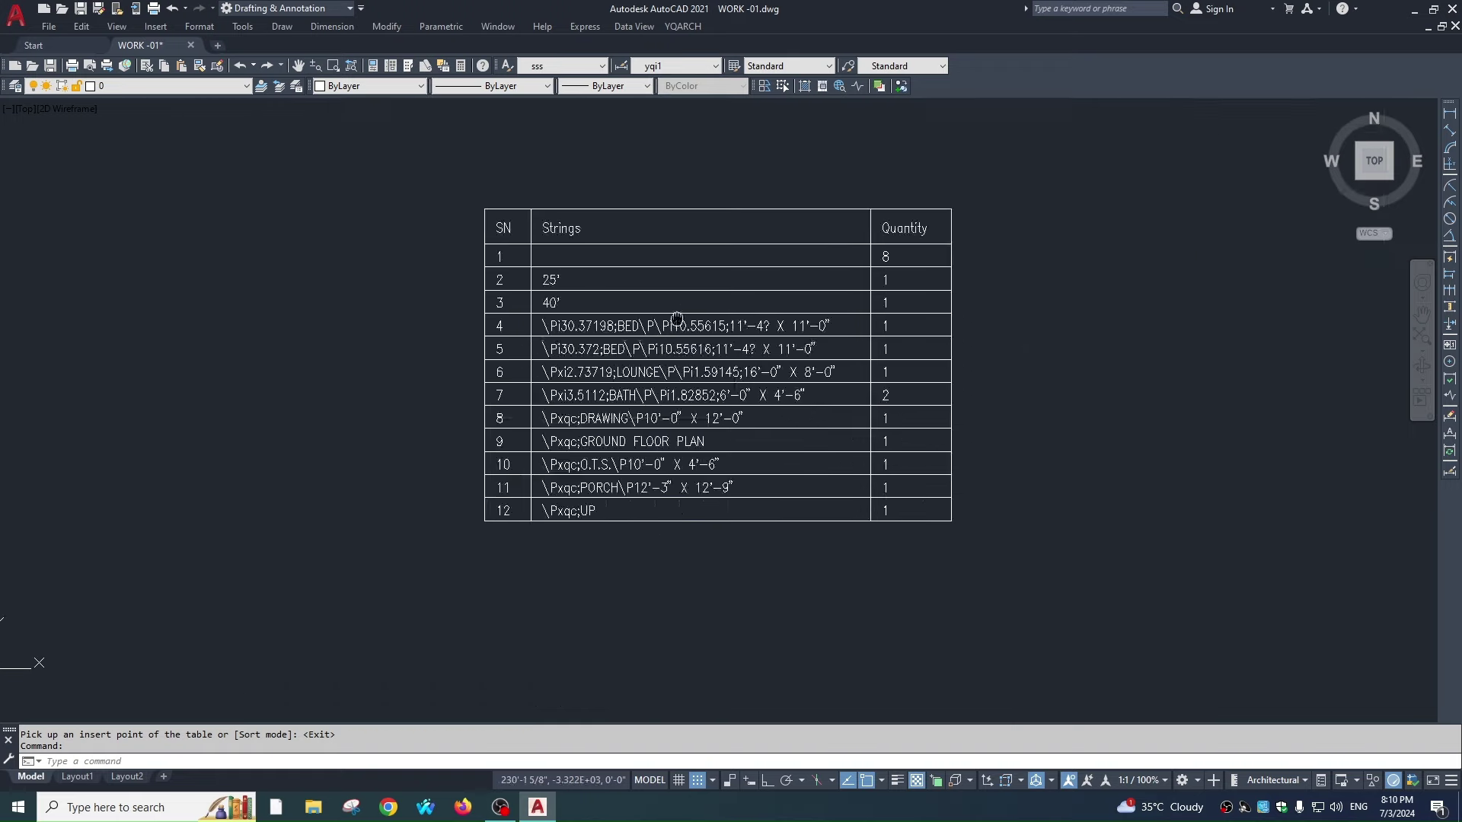
scroll(677, 318, down, 4)
- Pan and zoom across the floor plans to bring the empty grid table into view
middle_drag(677, 319, 1142, 327)
scroll(533, 381, down, 3)
scroll(444, 387, up, 1)
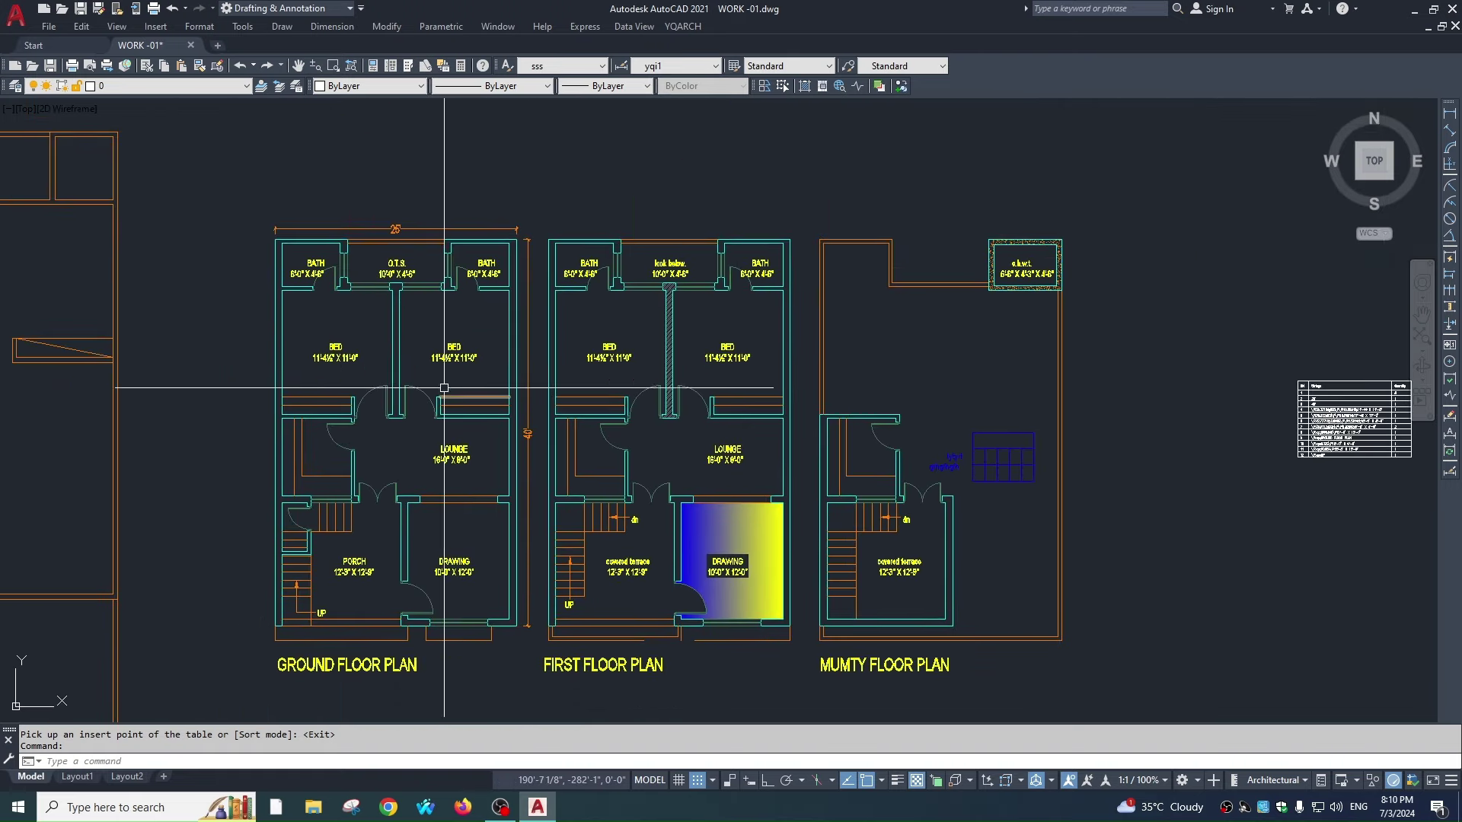
scroll(444, 388, up, 4)
scroll(461, 325, up, 2)
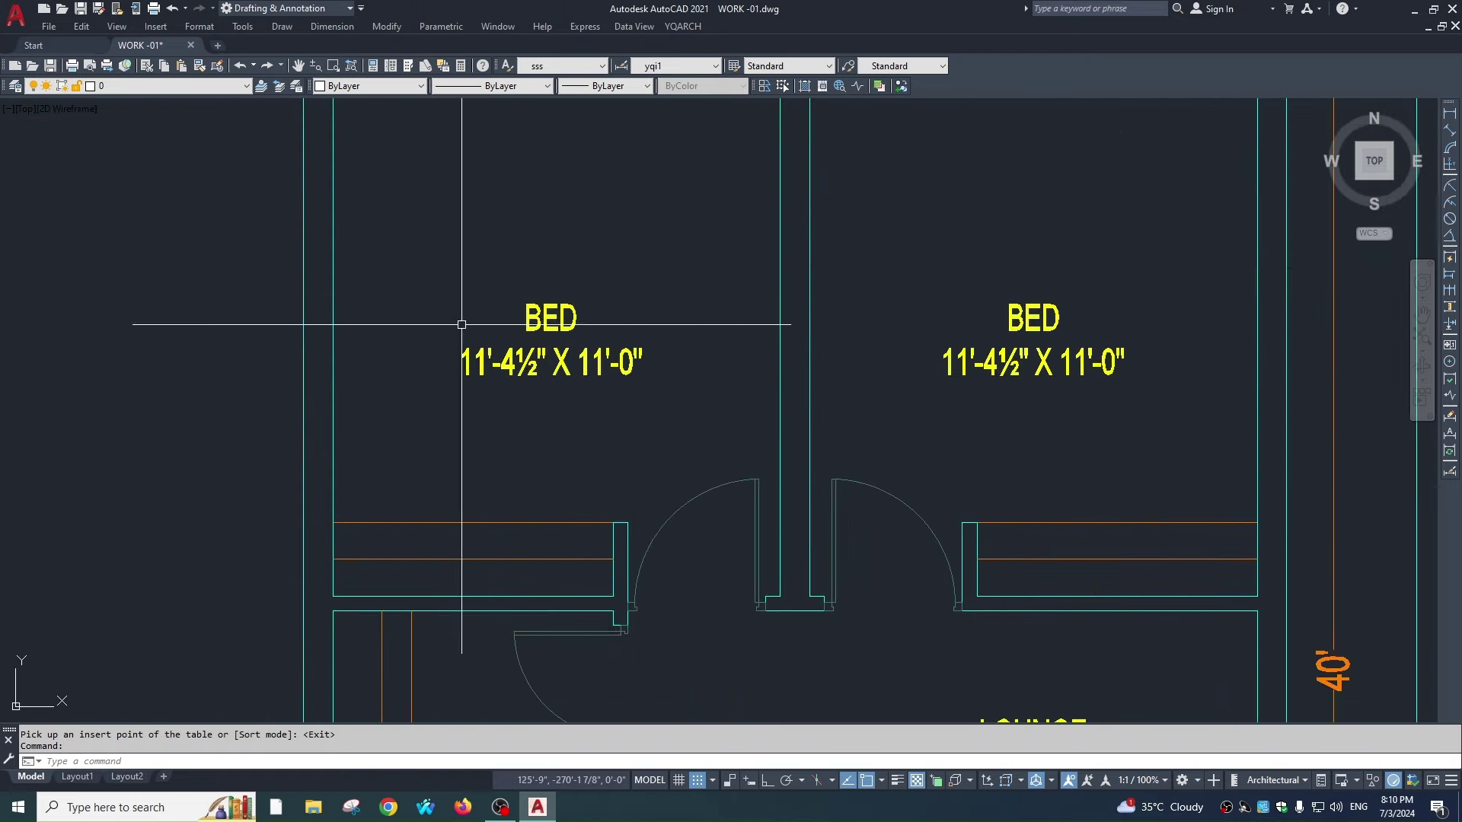
scroll(461, 325, down, 5)
scroll(581, 316, down, 2)
middle_drag(940, 317, 656, 316)
scroll(574, 375, up, 5)
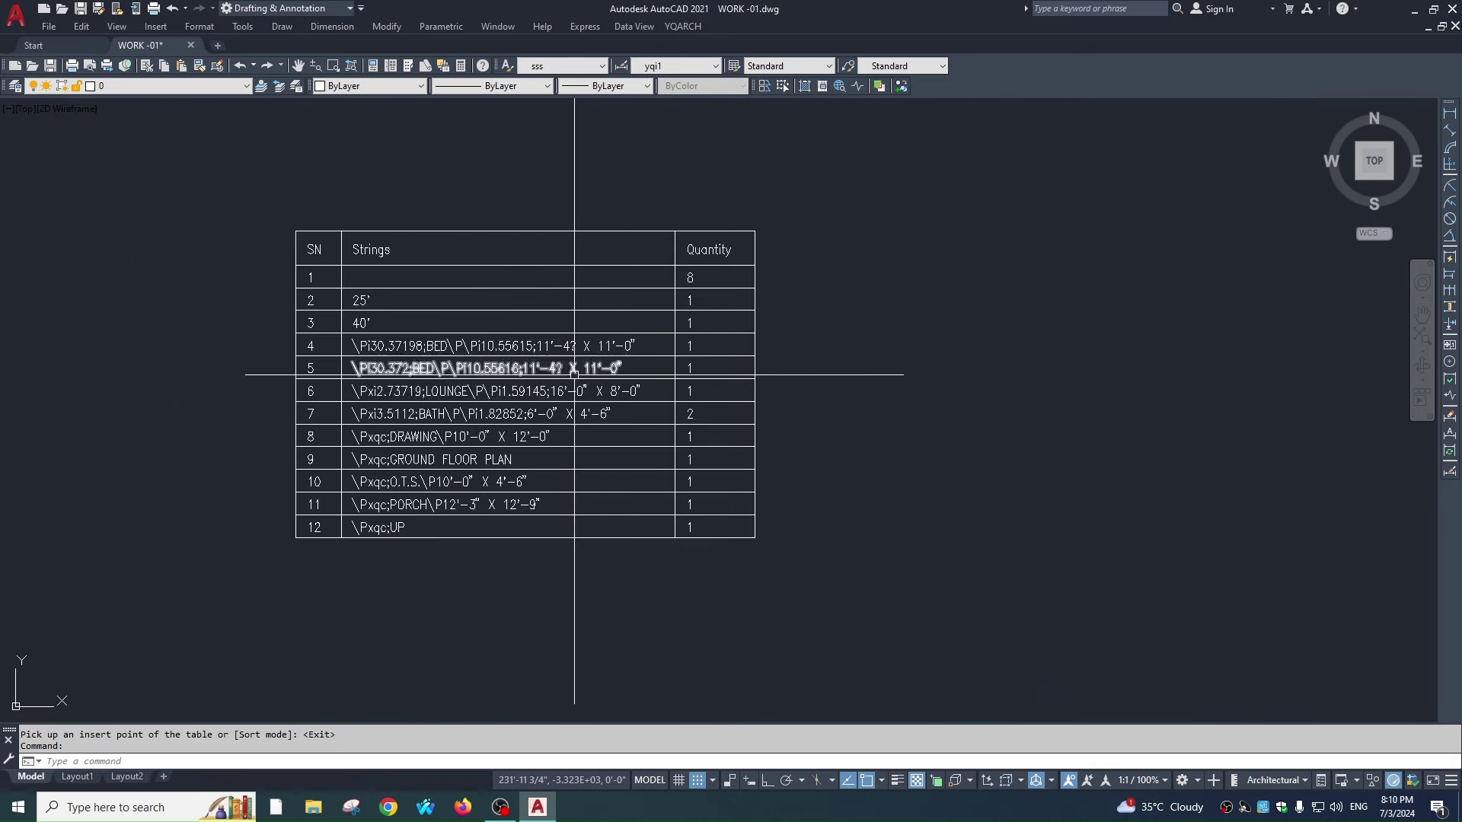
middle_drag(574, 374, 620, 319)
scroll(730, 320, down, 5)
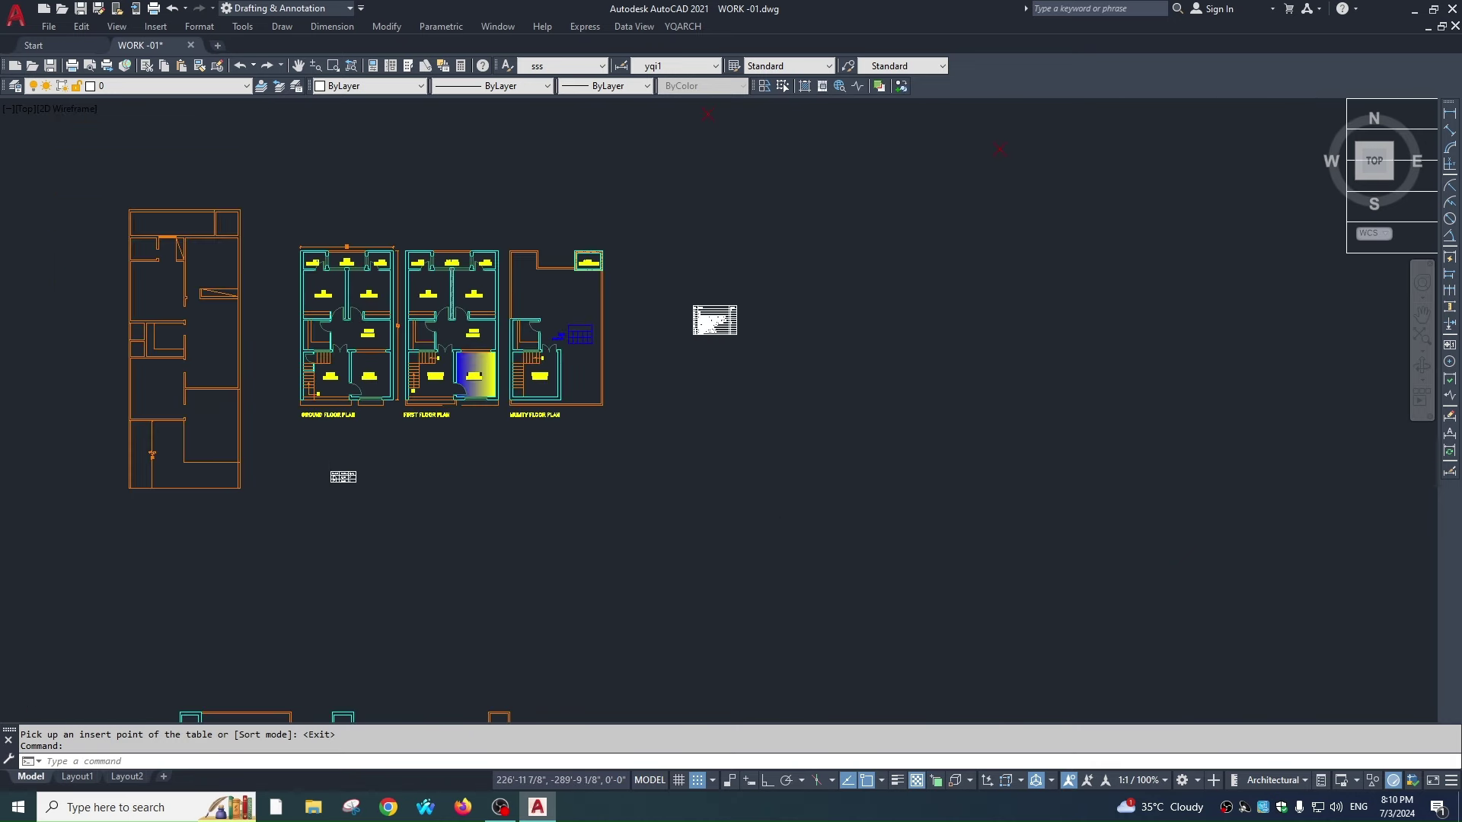
scroll(716, 310, down, 5)
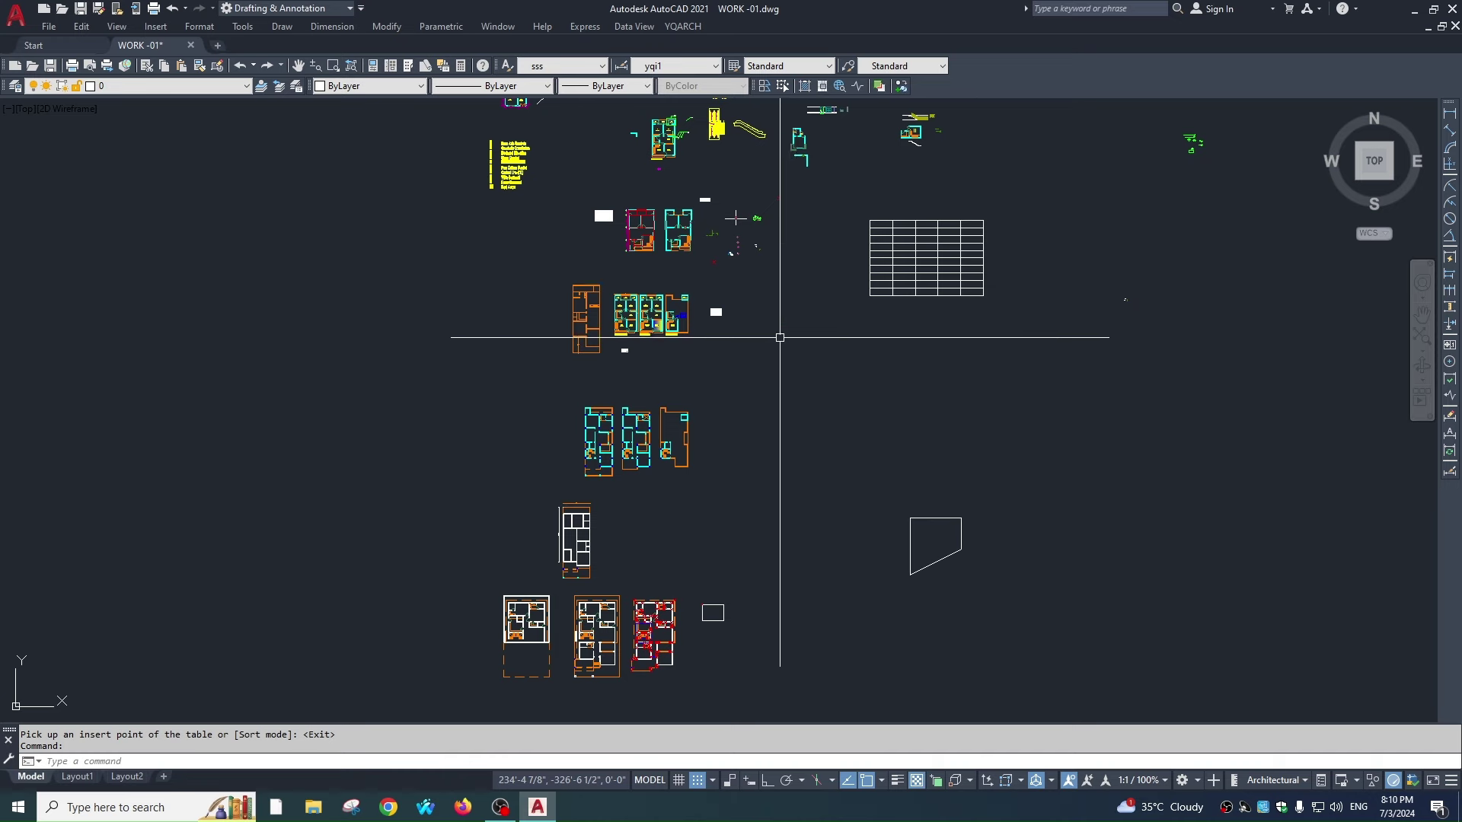
scroll(763, 386, down, 2)
middle_drag(901, 327, 876, 392)
scroll(838, 378, up, 6)
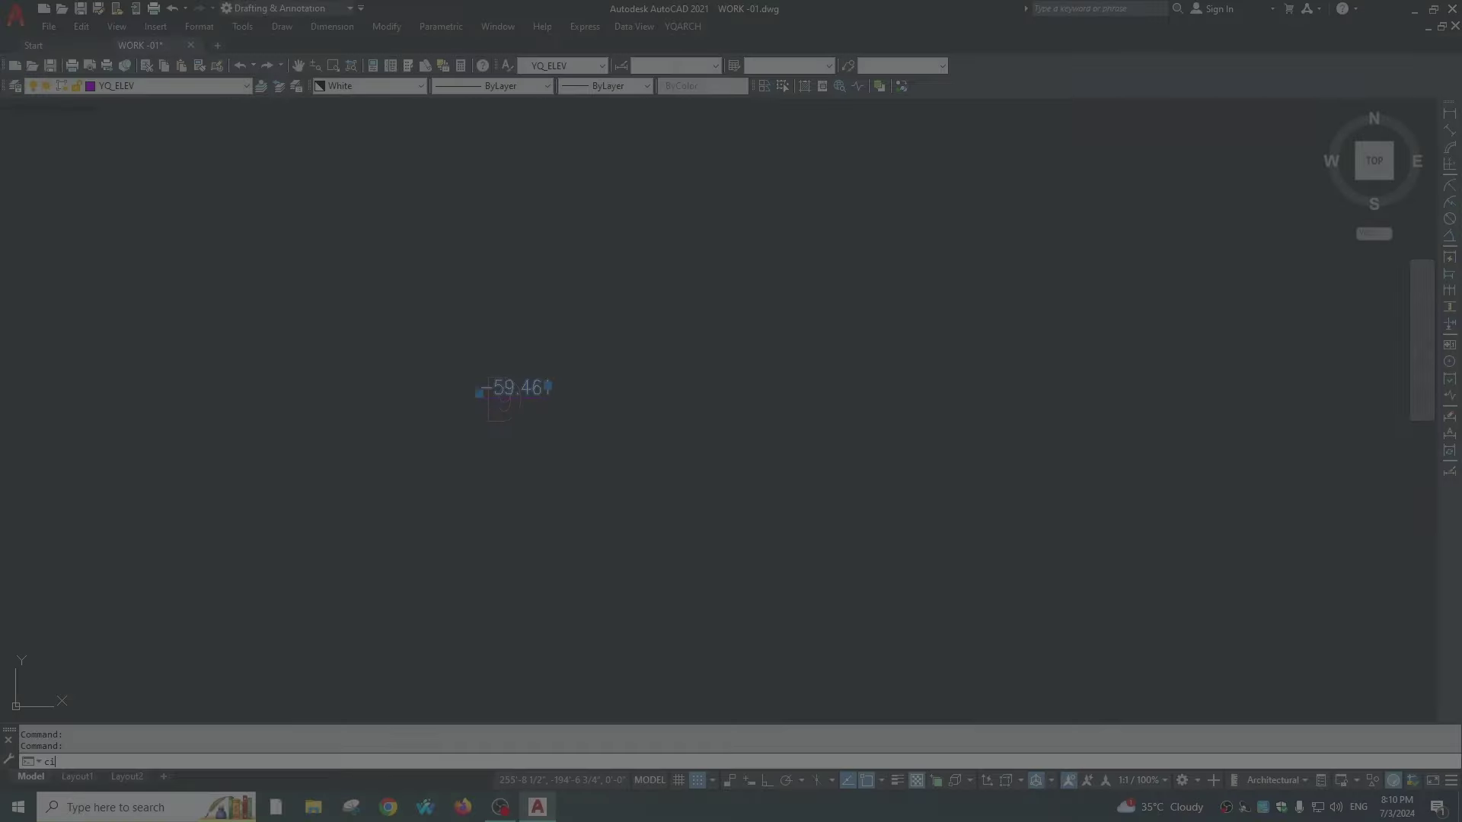
- Copy the -59.461 elevation label to a spot beside the empty grid table
text(o)
key(Return)
click(478, 427)
scroll(478, 427, down, 5)
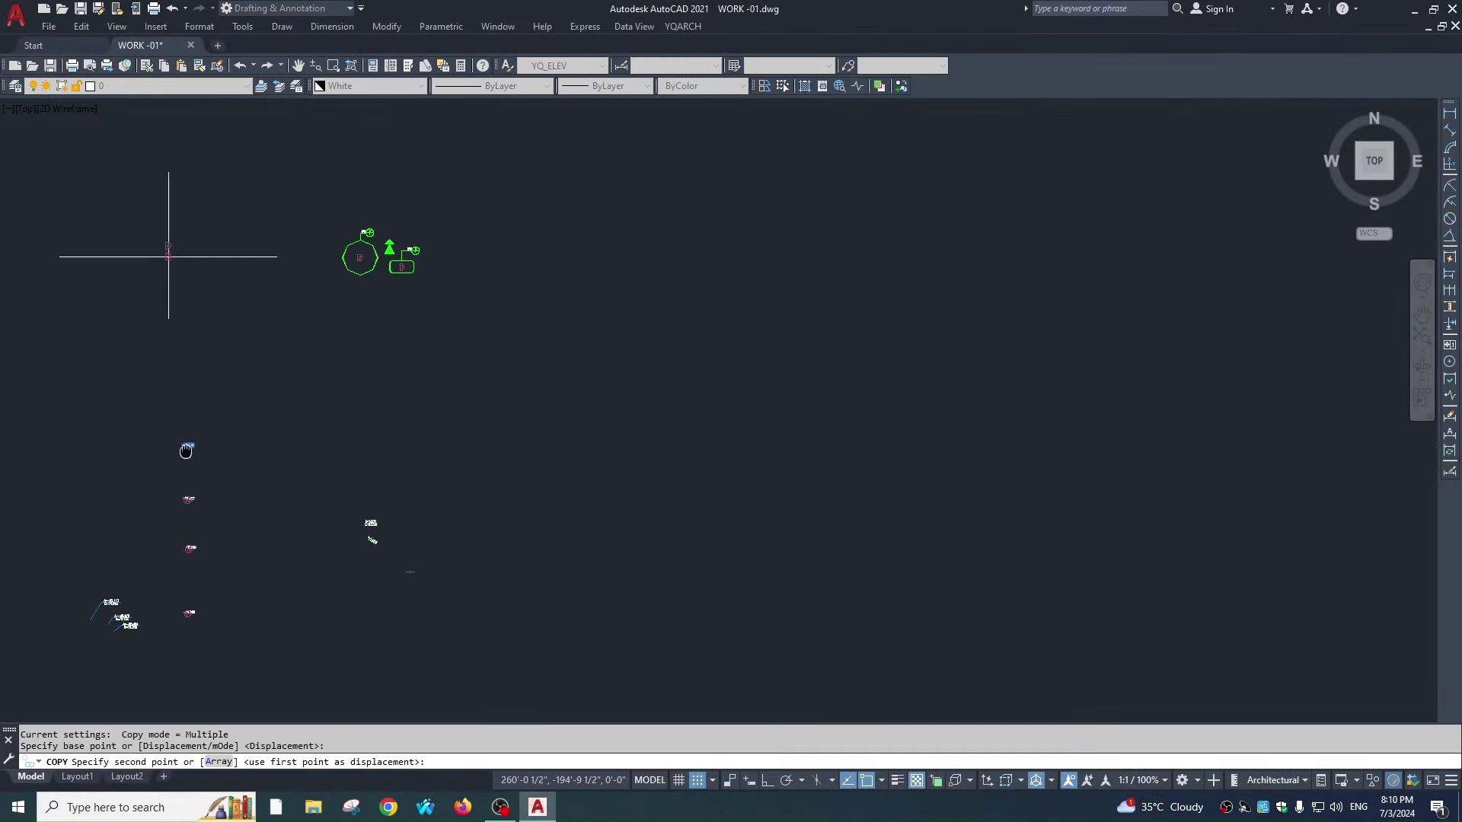
middle_drag(170, 257, 23, 347)
scroll(440, 399, up, 2)
scroll(440, 399, up, 3)
click(509, 355)
key(Escape)
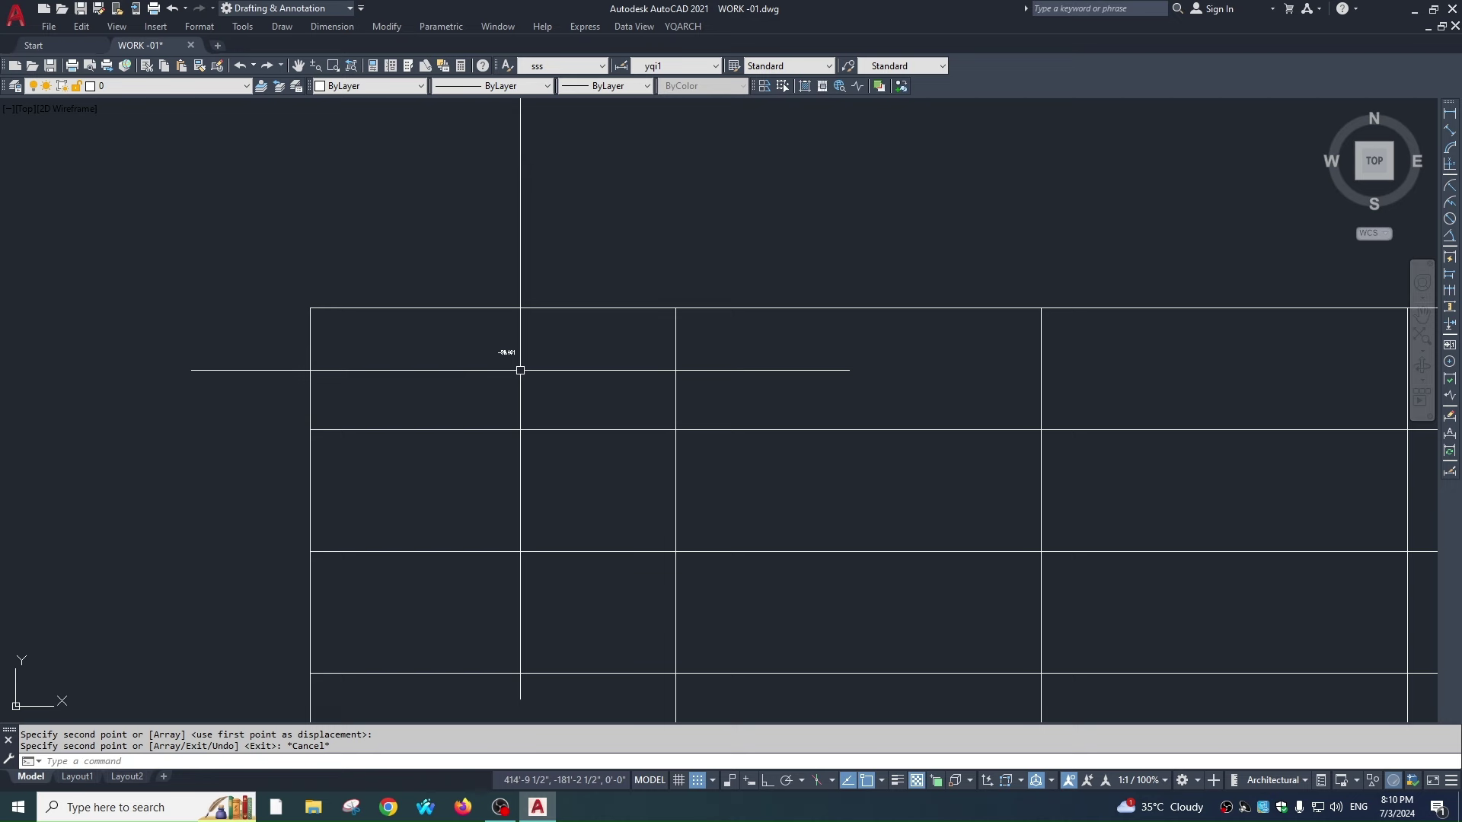
- Enlarge the copied -59.461 value and move it into the table's top-left cell
text(sdc)
key(Return)
text(sc)
key(Return)
click(508, 355)
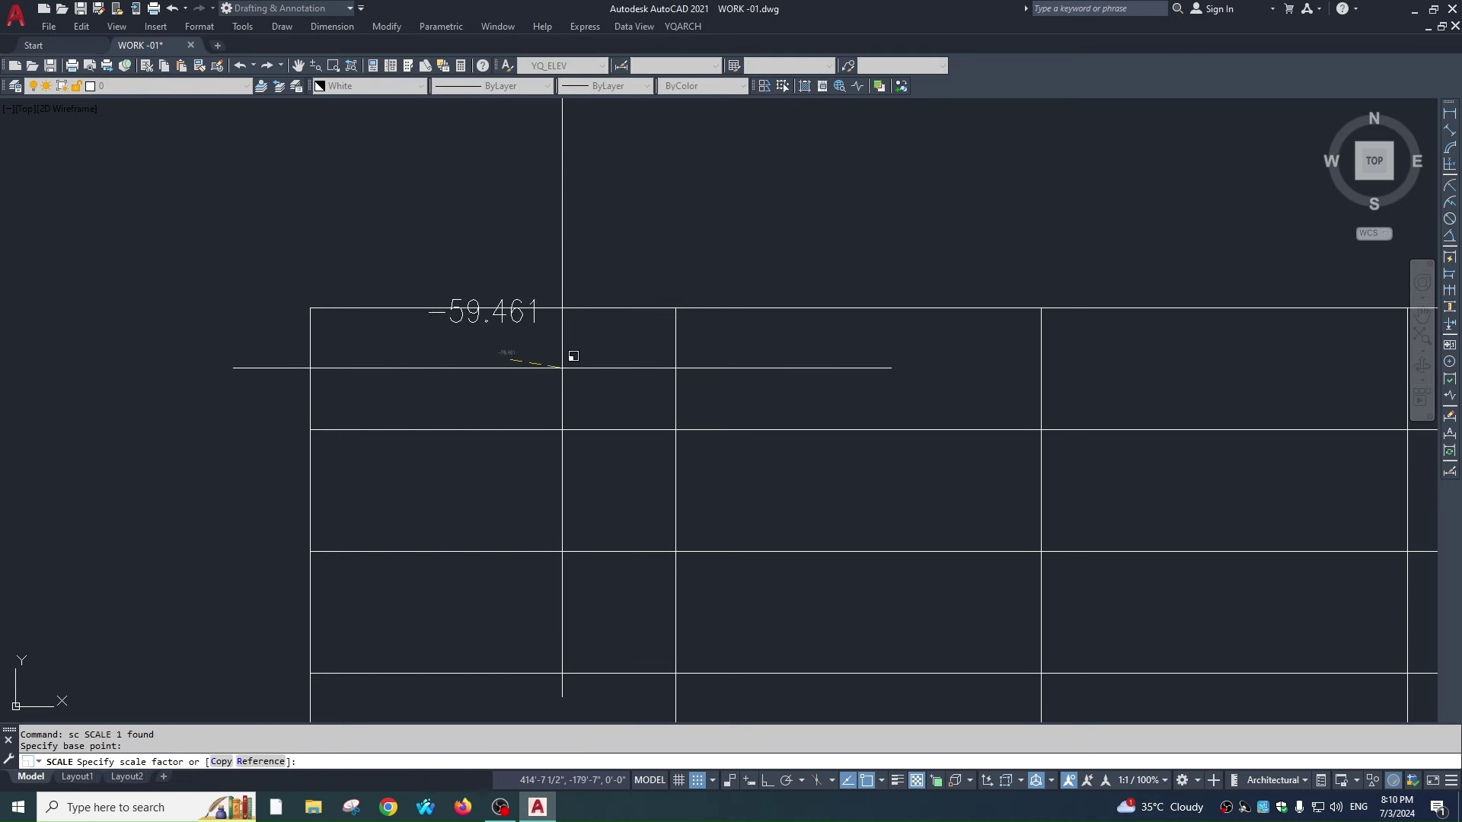
click(662, 359)
click(591, 263)
click(486, 253)
text(m)
key(Return)
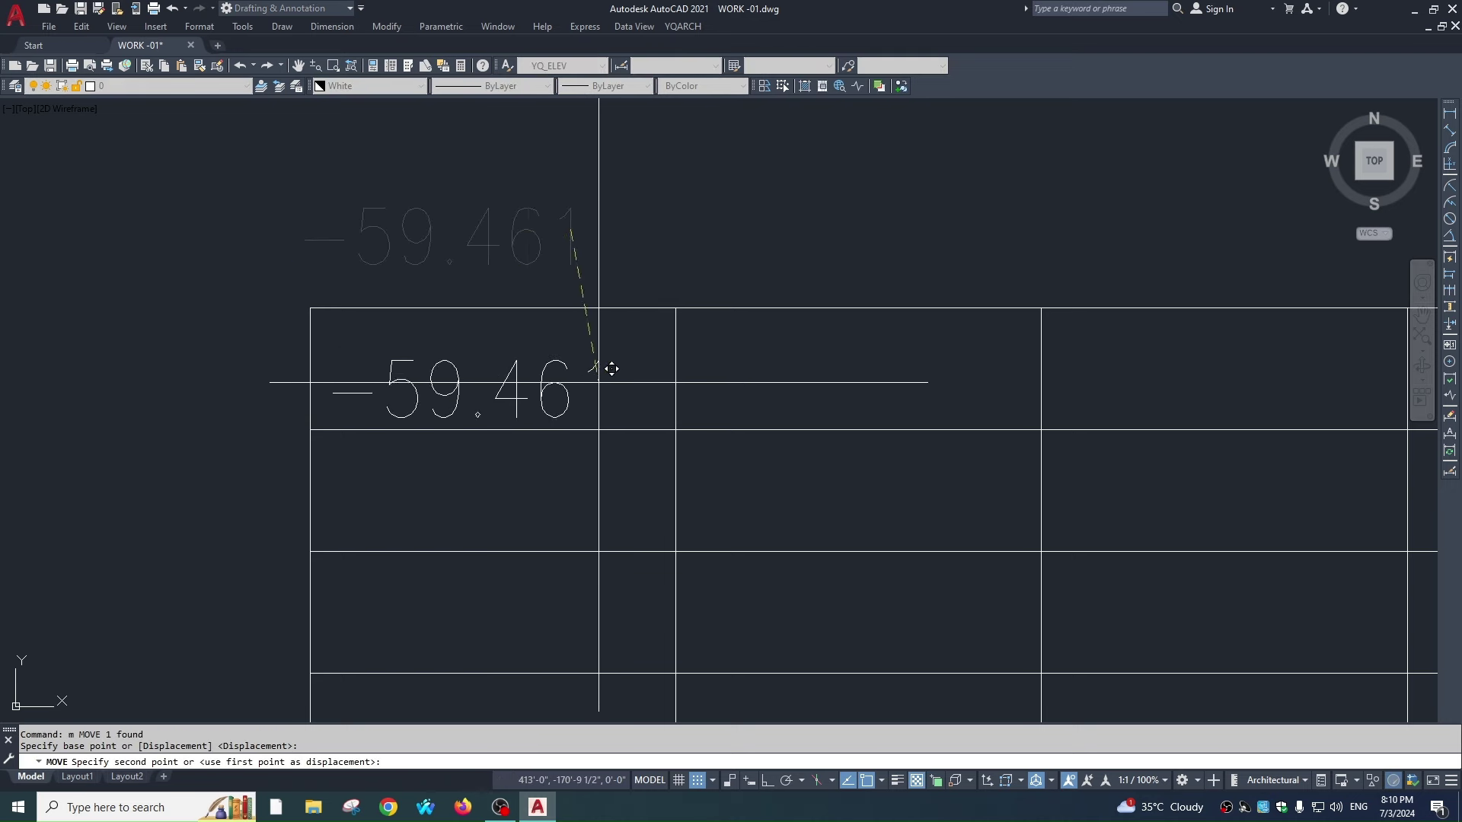
click(555, 365)
- Edit the top-left cell's value to read 356556
double_click(534, 369)
text(23)
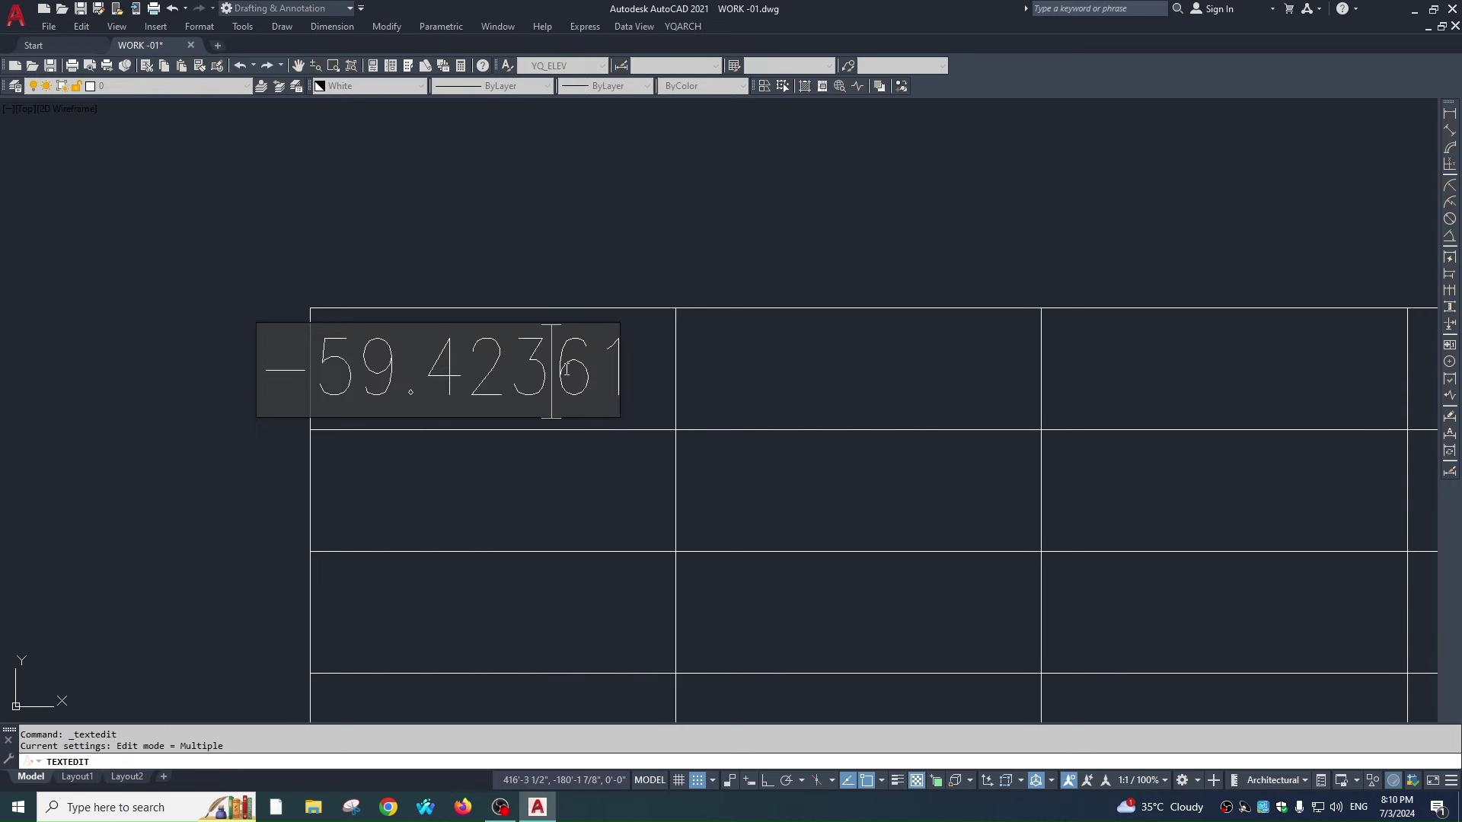
text(43)
key(ctrl+a)
text(3565)
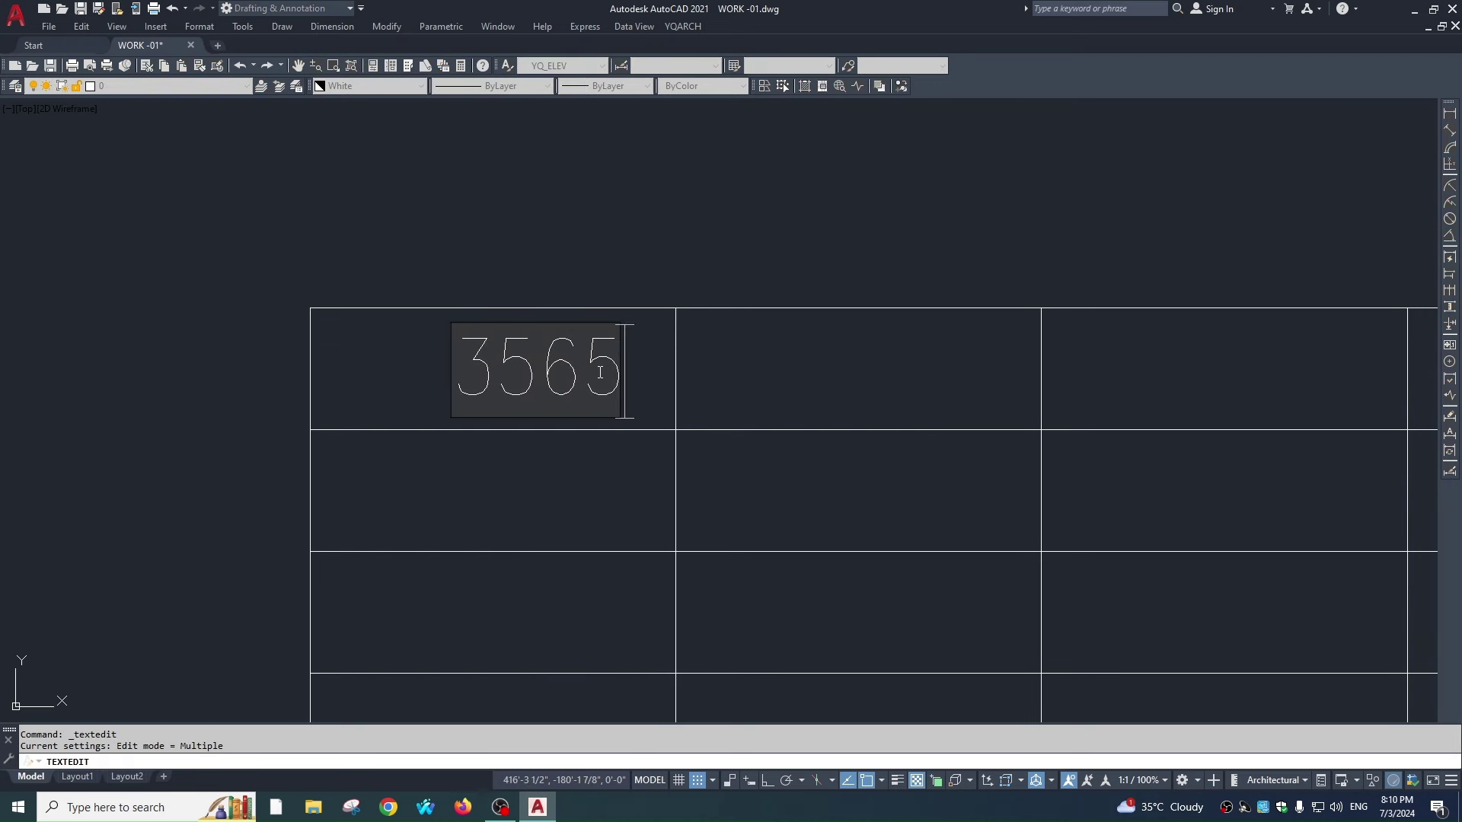
text(56)
key(Return)
key(Escape)
- Copy 356556 down the first column into rows 2 through 9
click(610, 373)
text(co)
key(Return)
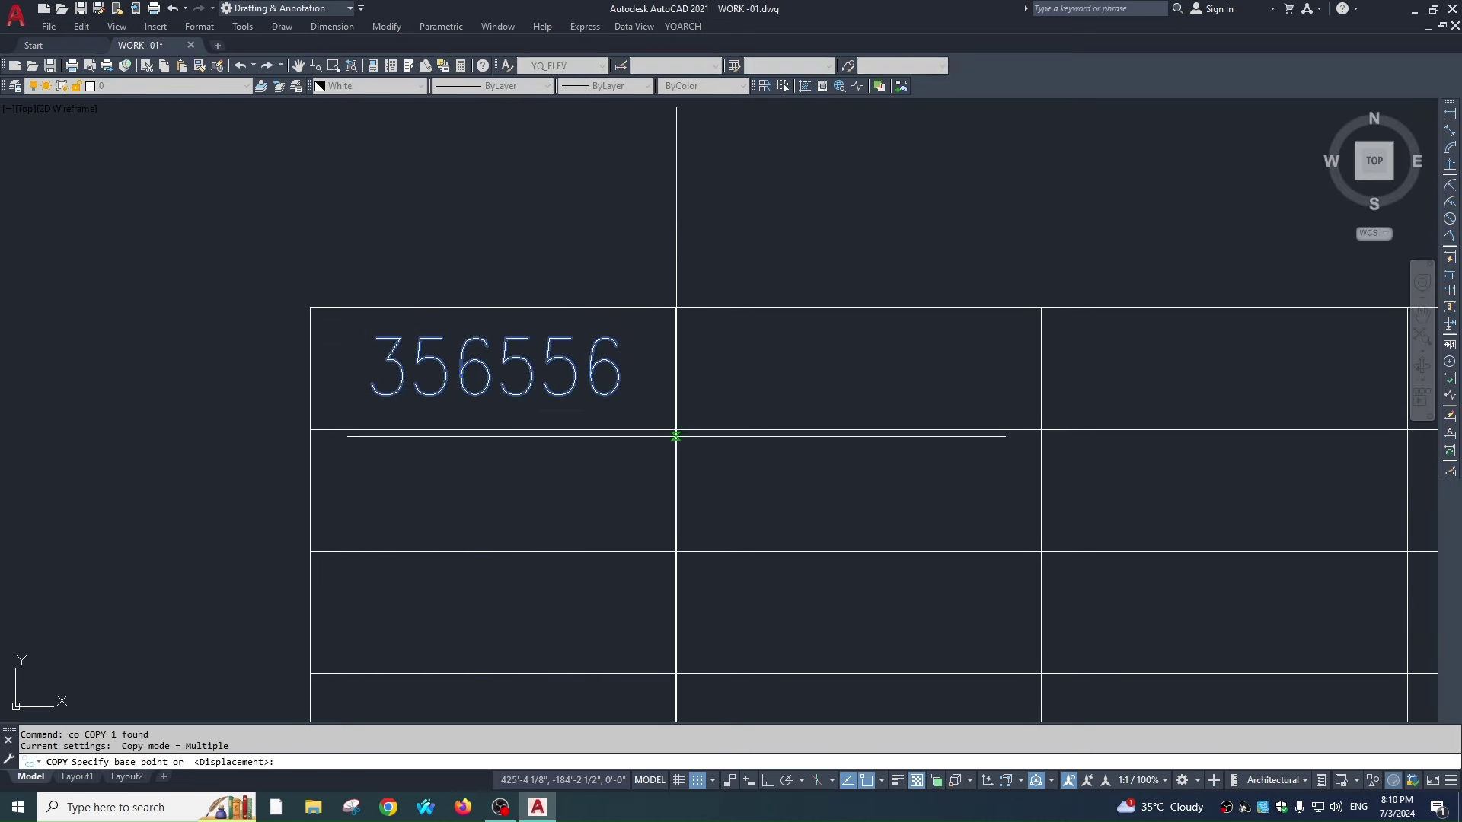
click(676, 429)
click(676, 551)
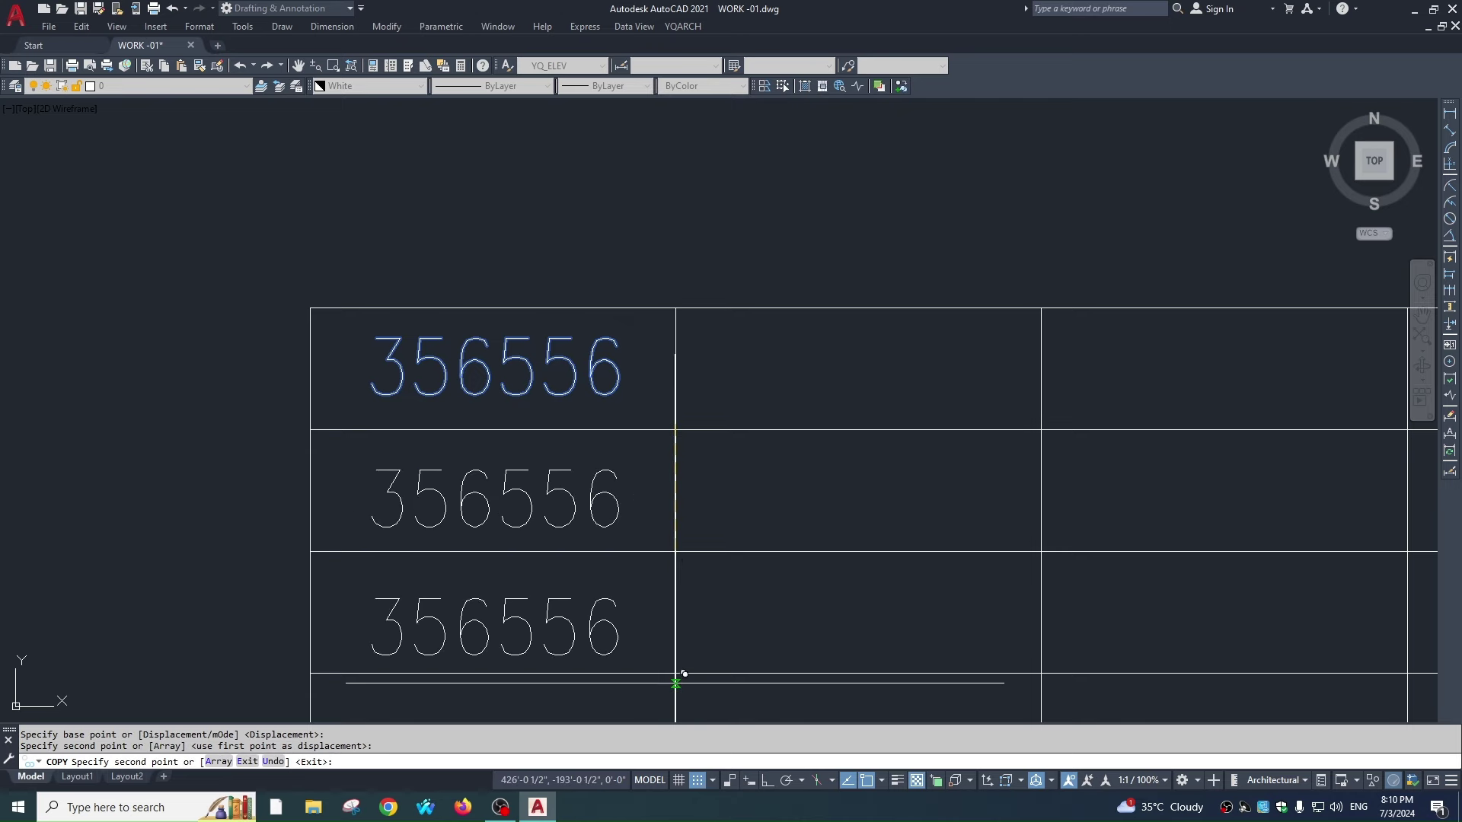
click(676, 673)
scroll(649, 459, down, 4)
click(654, 419)
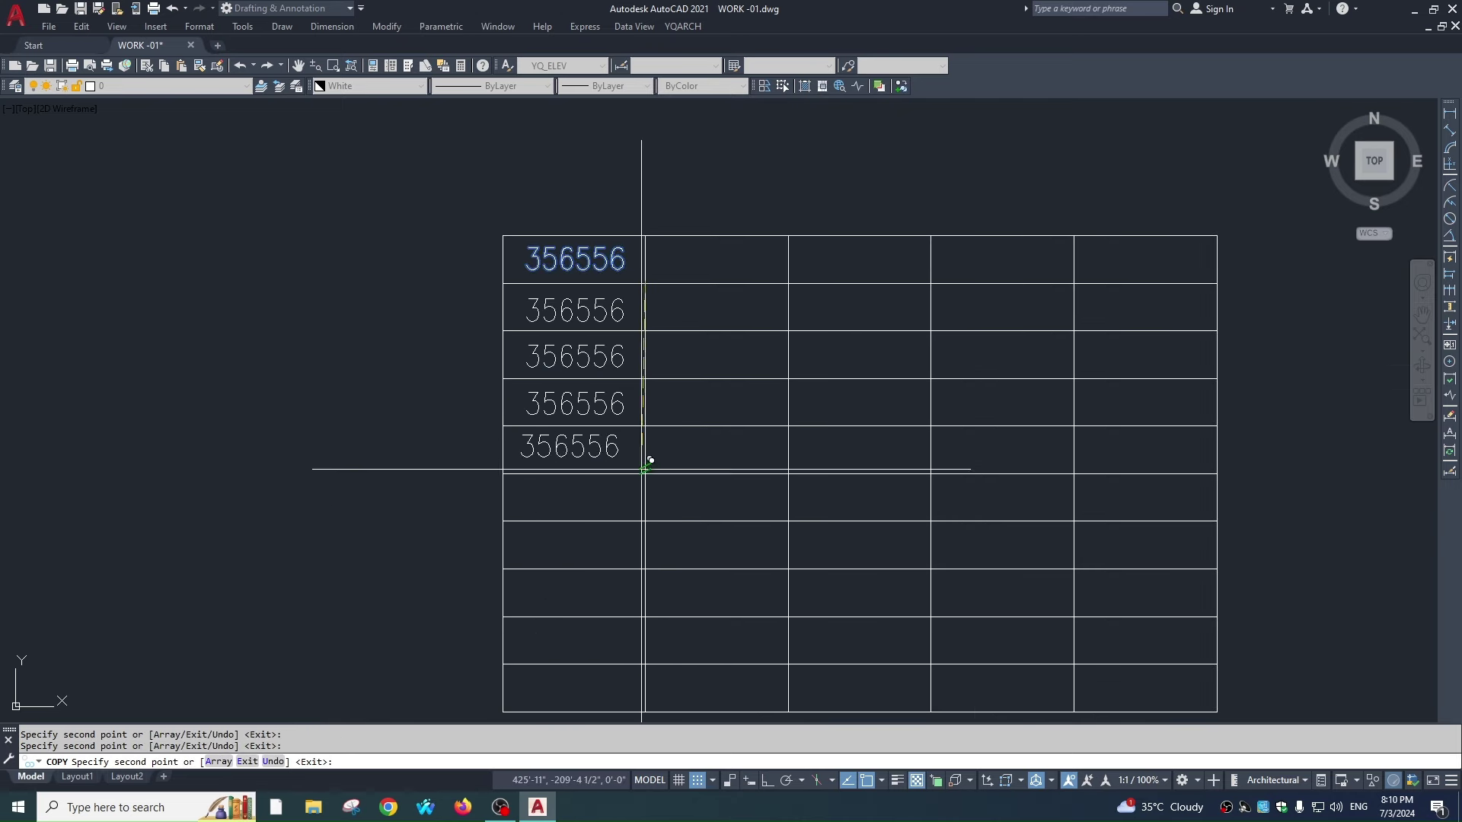
click(653, 466)
click(654, 512)
click(652, 561)
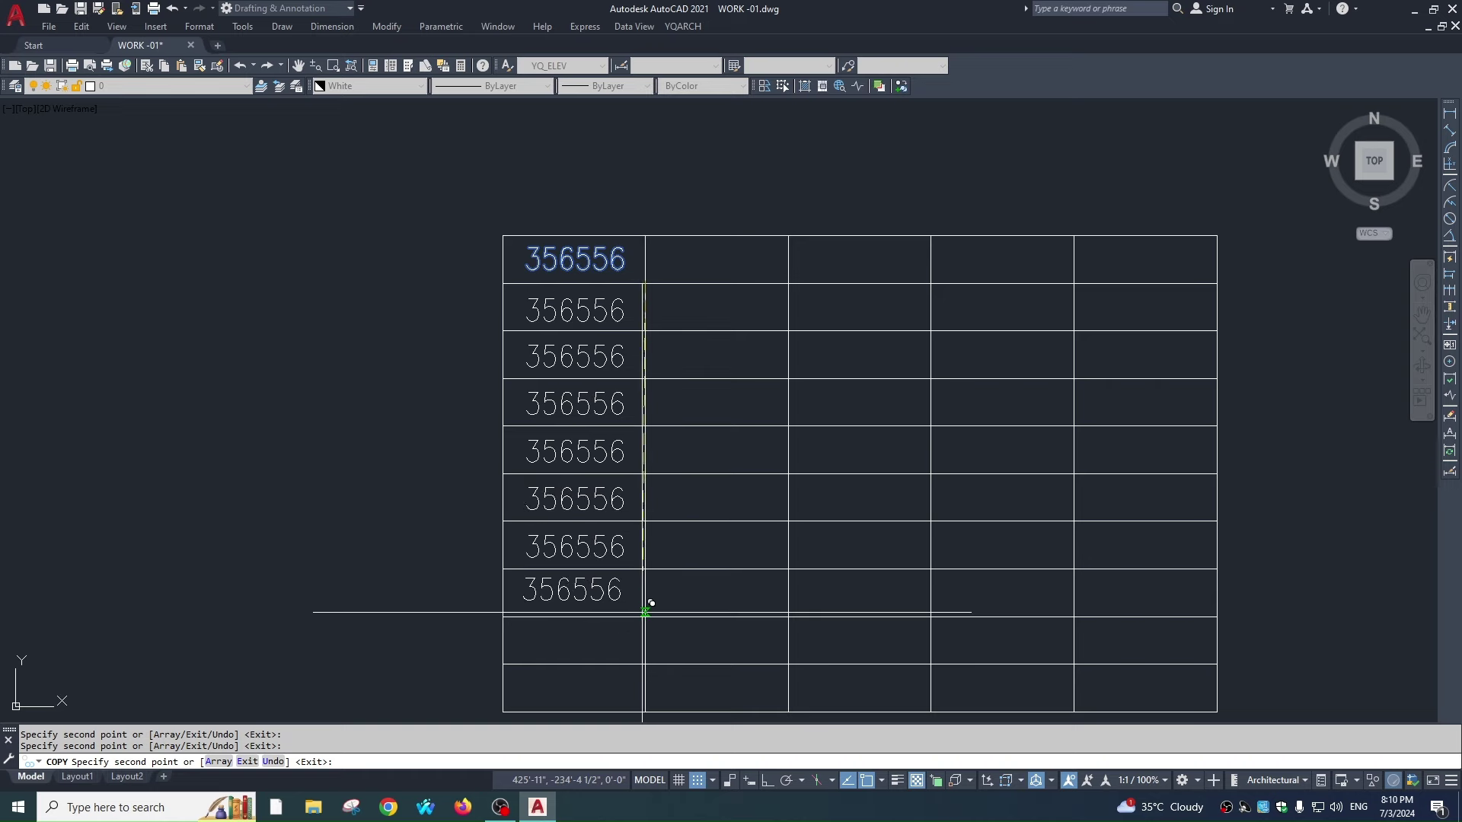
click(652, 605)
click(653, 659)
key(Escape)
scroll(597, 342, down, 2)
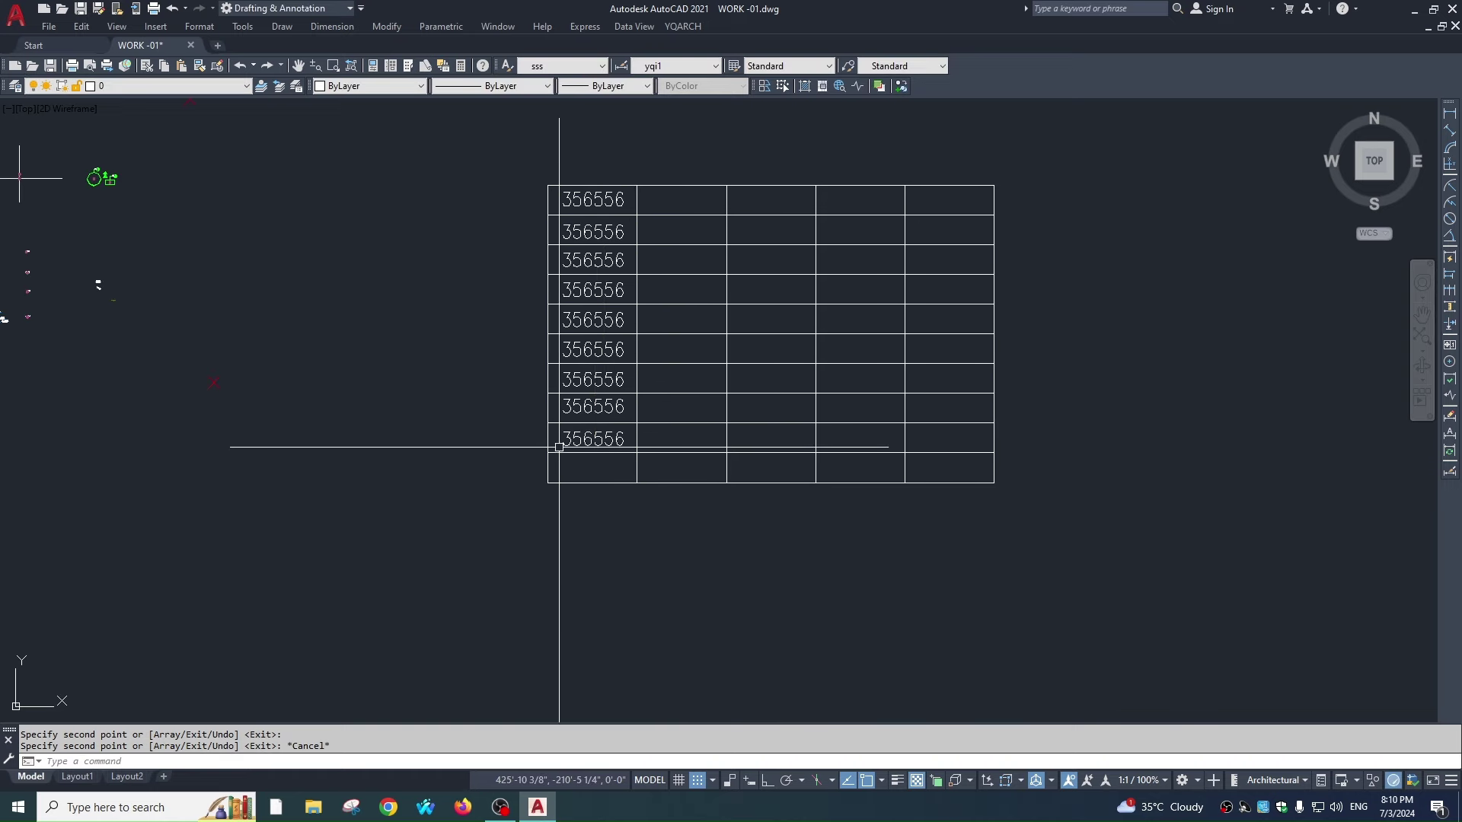
scroll(575, 211, up, 2)
middle_drag(574, 212, 706, 441)
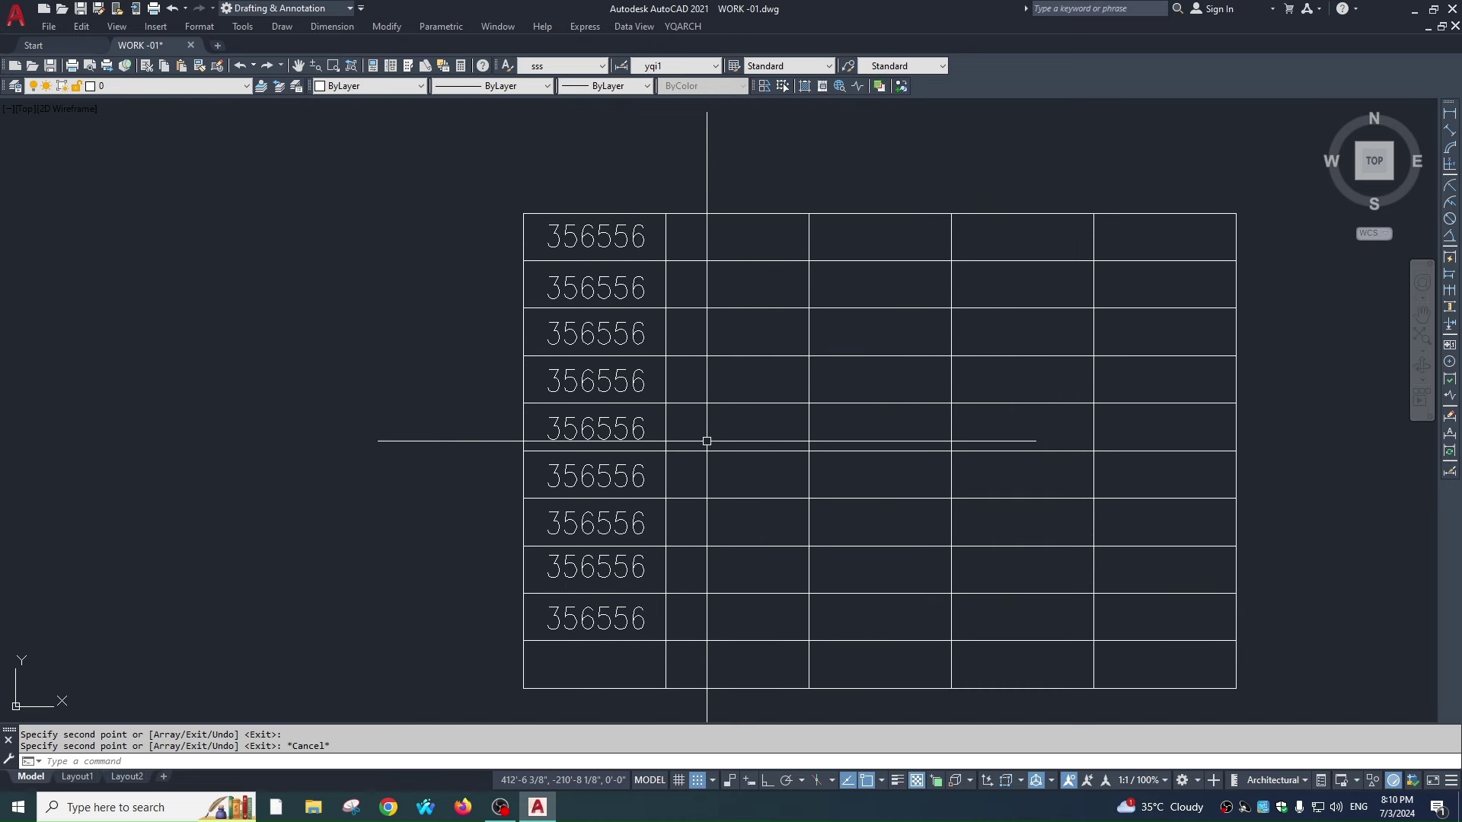
text(+DSETTINGS)
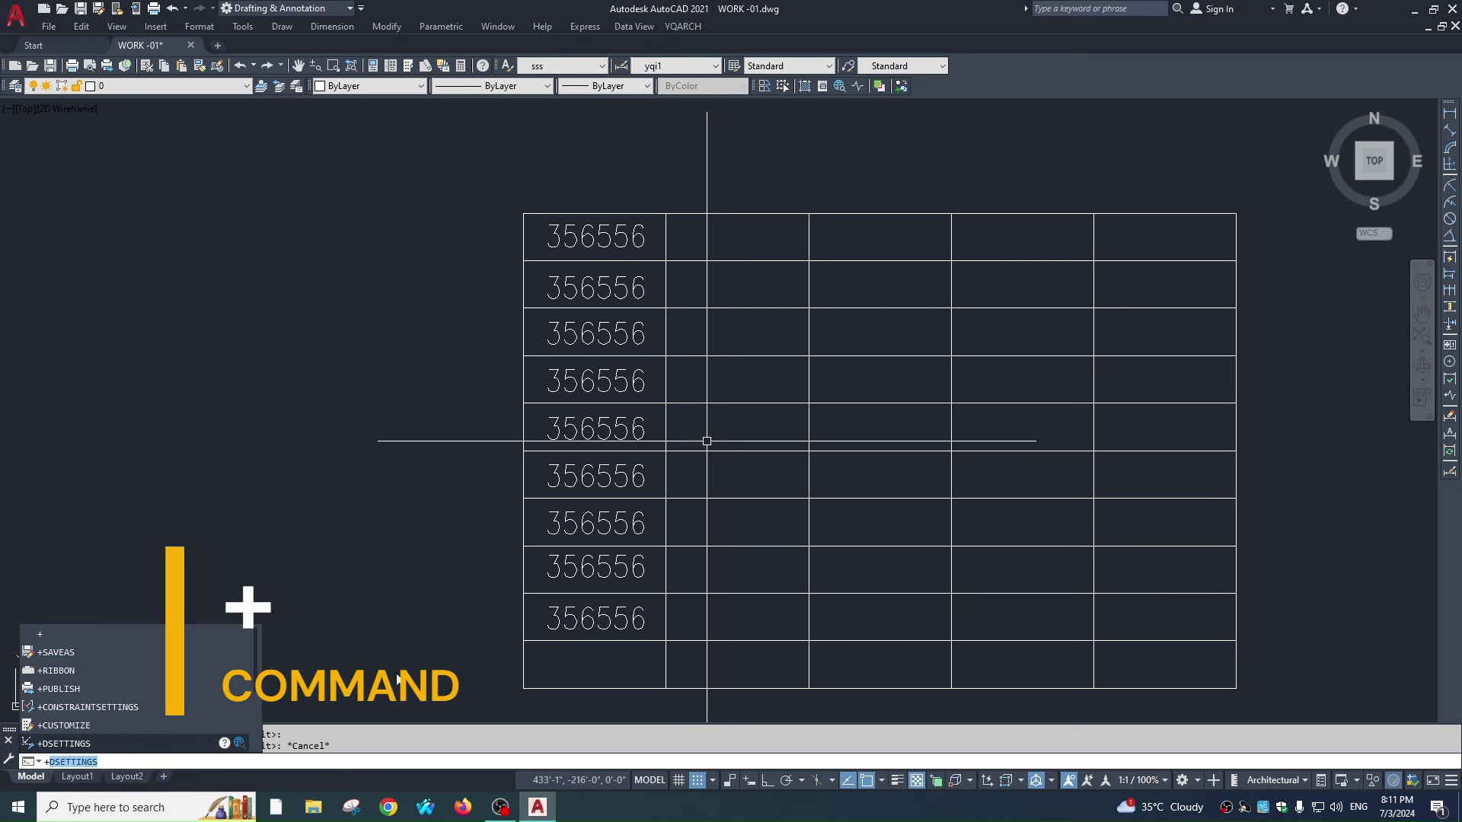
key(Return)
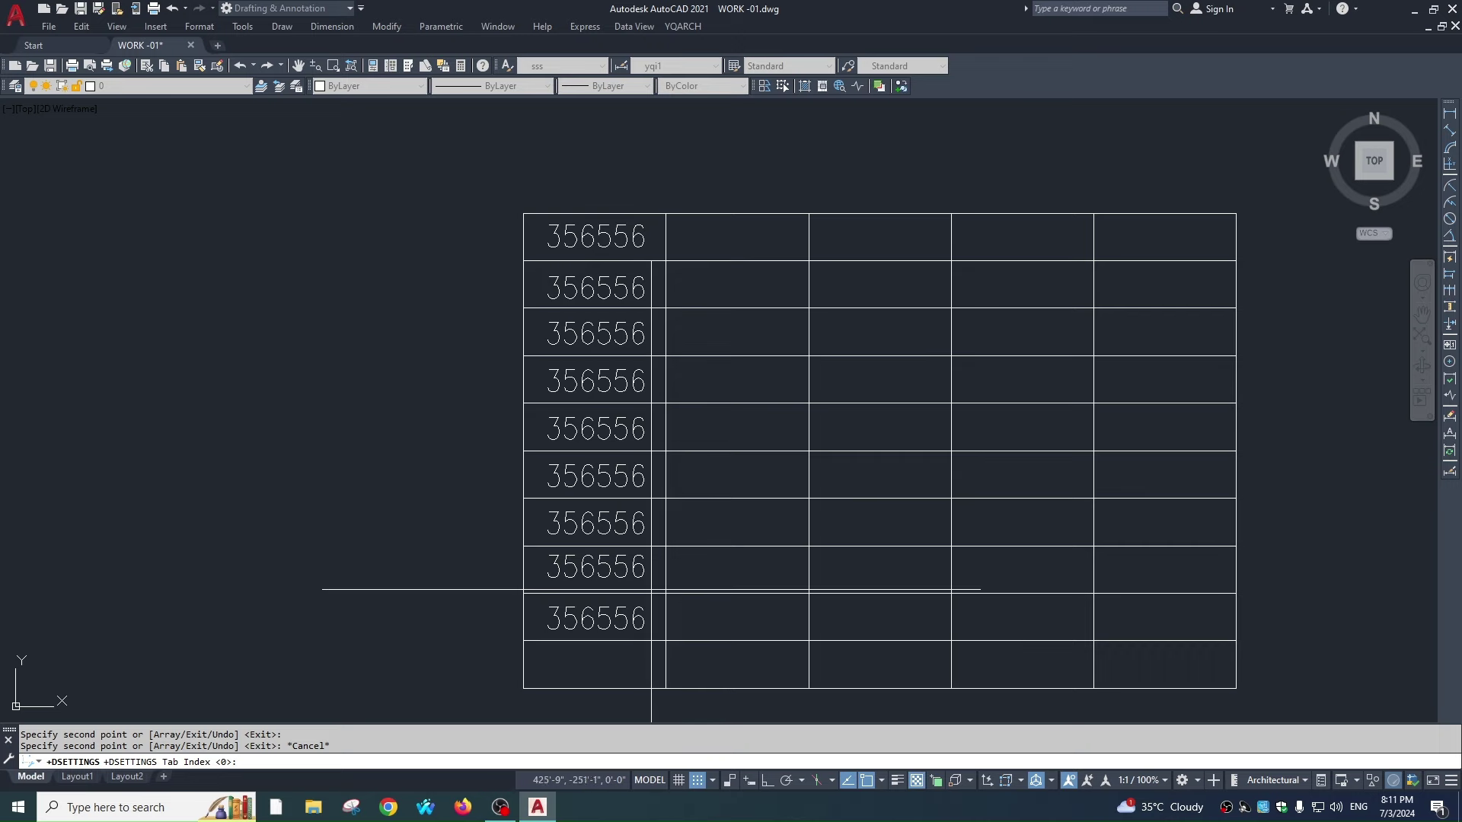
key(Return)
click(750, 553)
key(Escape)
key(Escape)
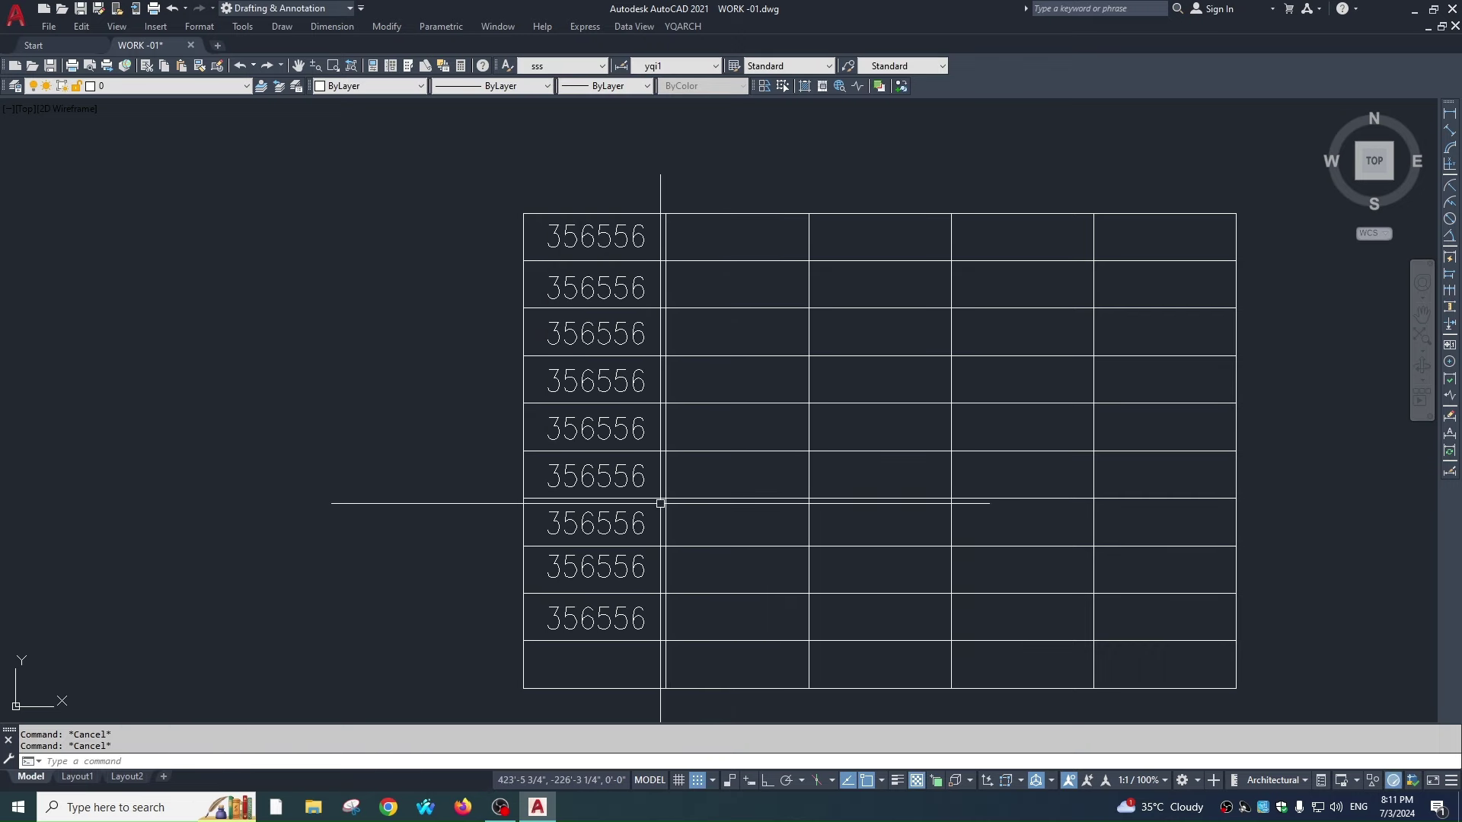
- Sum the nine 356556 values with YQArch addition, outputting 3209004 below the column
key(Return)
click(533, 219)
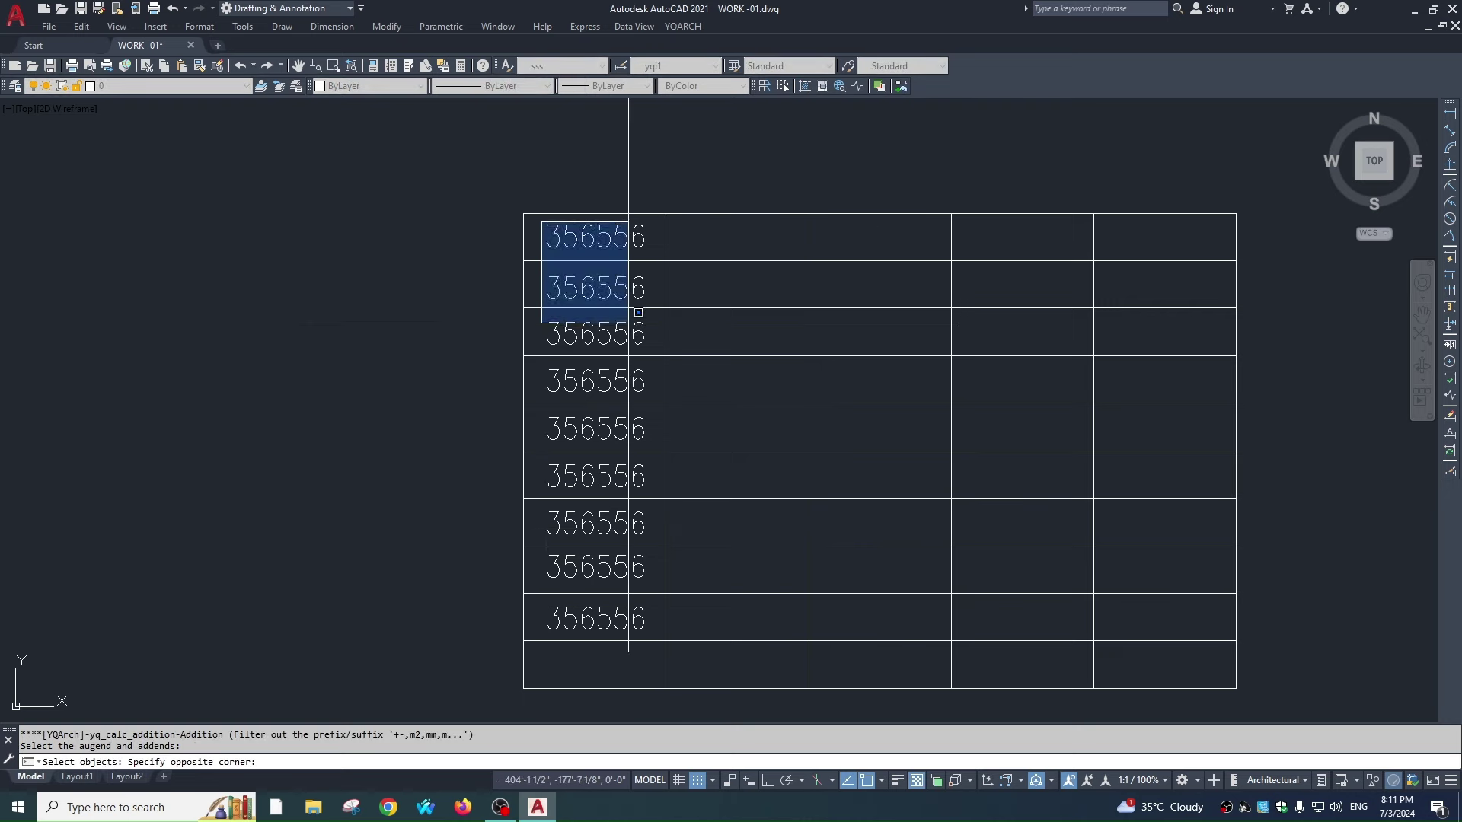
click(645, 628)
key(Return)
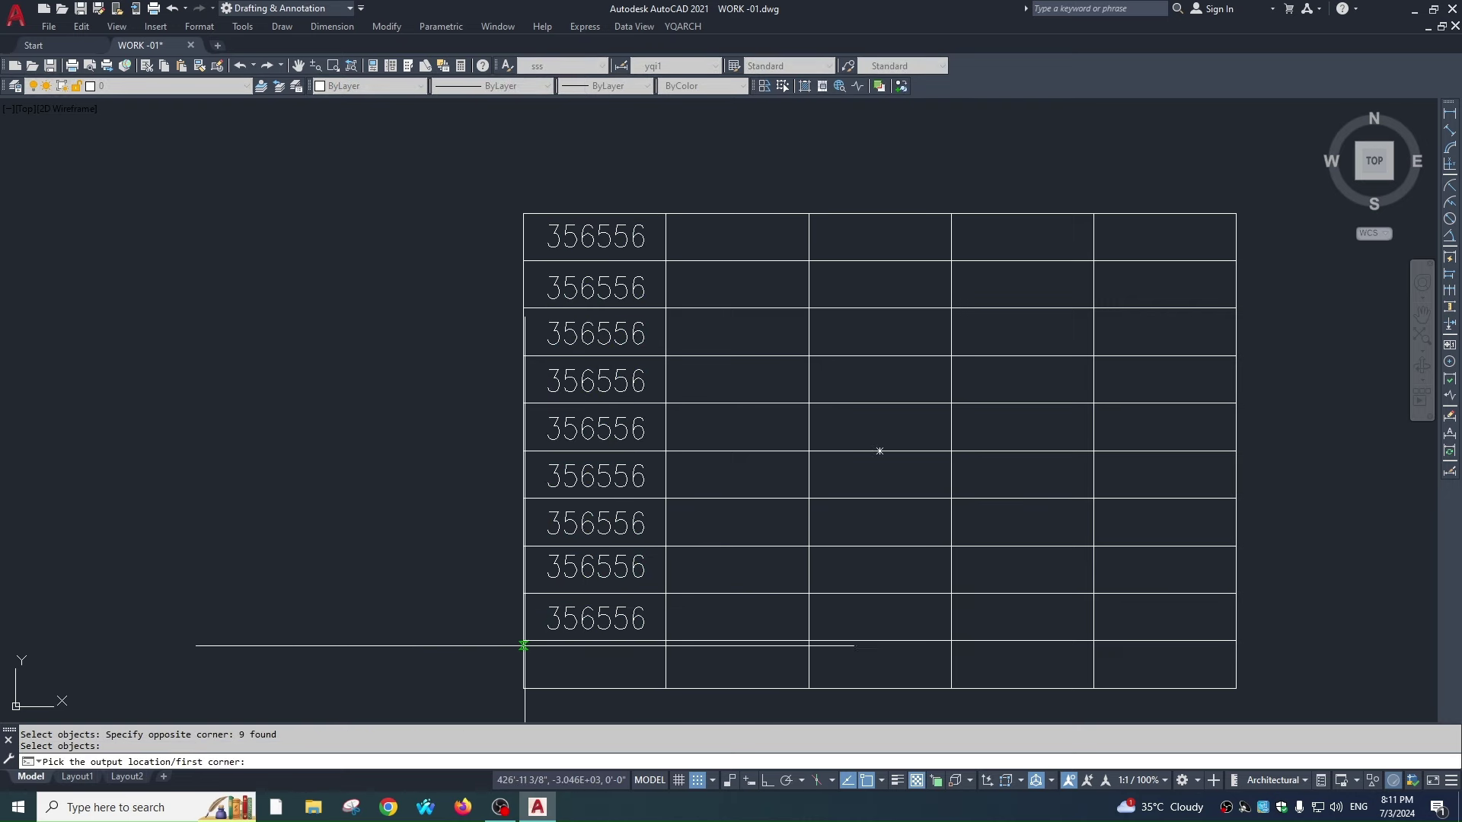
click(666, 688)
key(Return)
- Enlarge the 3209004 total to match the other cell values
scroll(652, 708, up, 2)
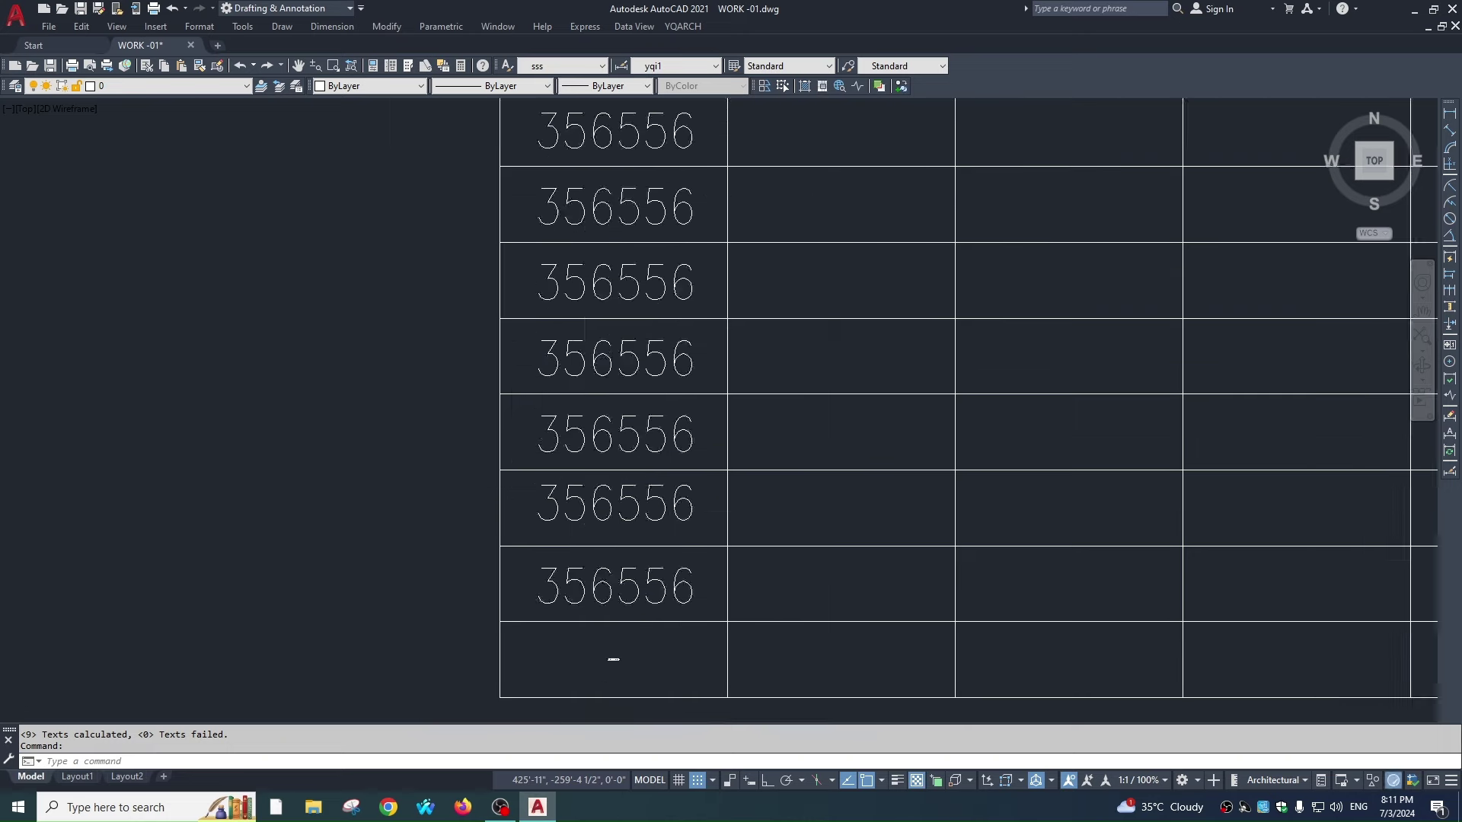
scroll(609, 655, up, 4)
scroll(669, 673, up, 2)
scroll(646, 456, down, 2)
click(587, 590)
scroll(587, 591, down, 2)
click(764, 535)
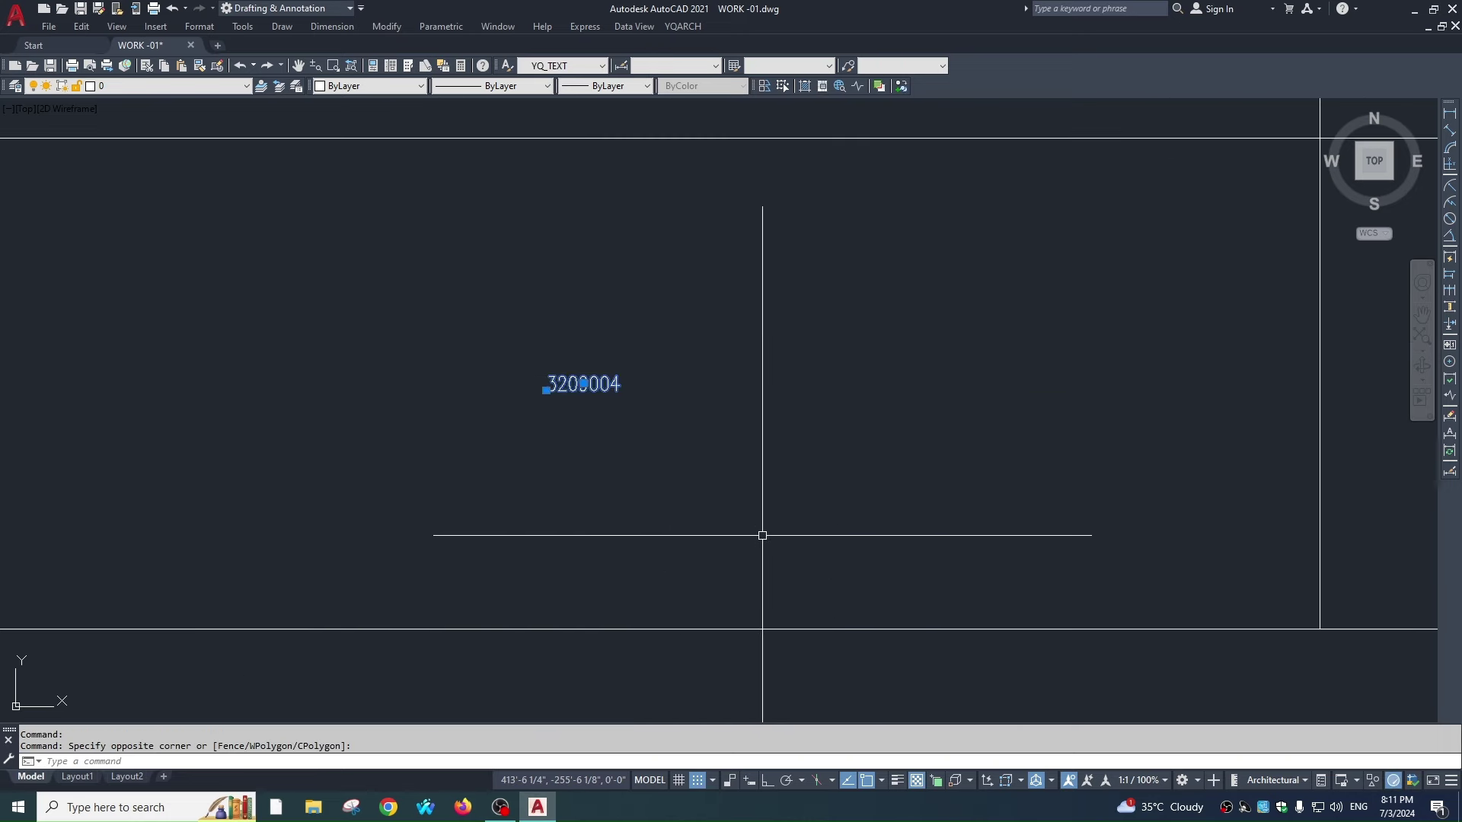
text(sc)
key(Return)
click(538, 375)
- Move the 3209004 total into the column's bottom row
scroll(914, 442, down, 2)
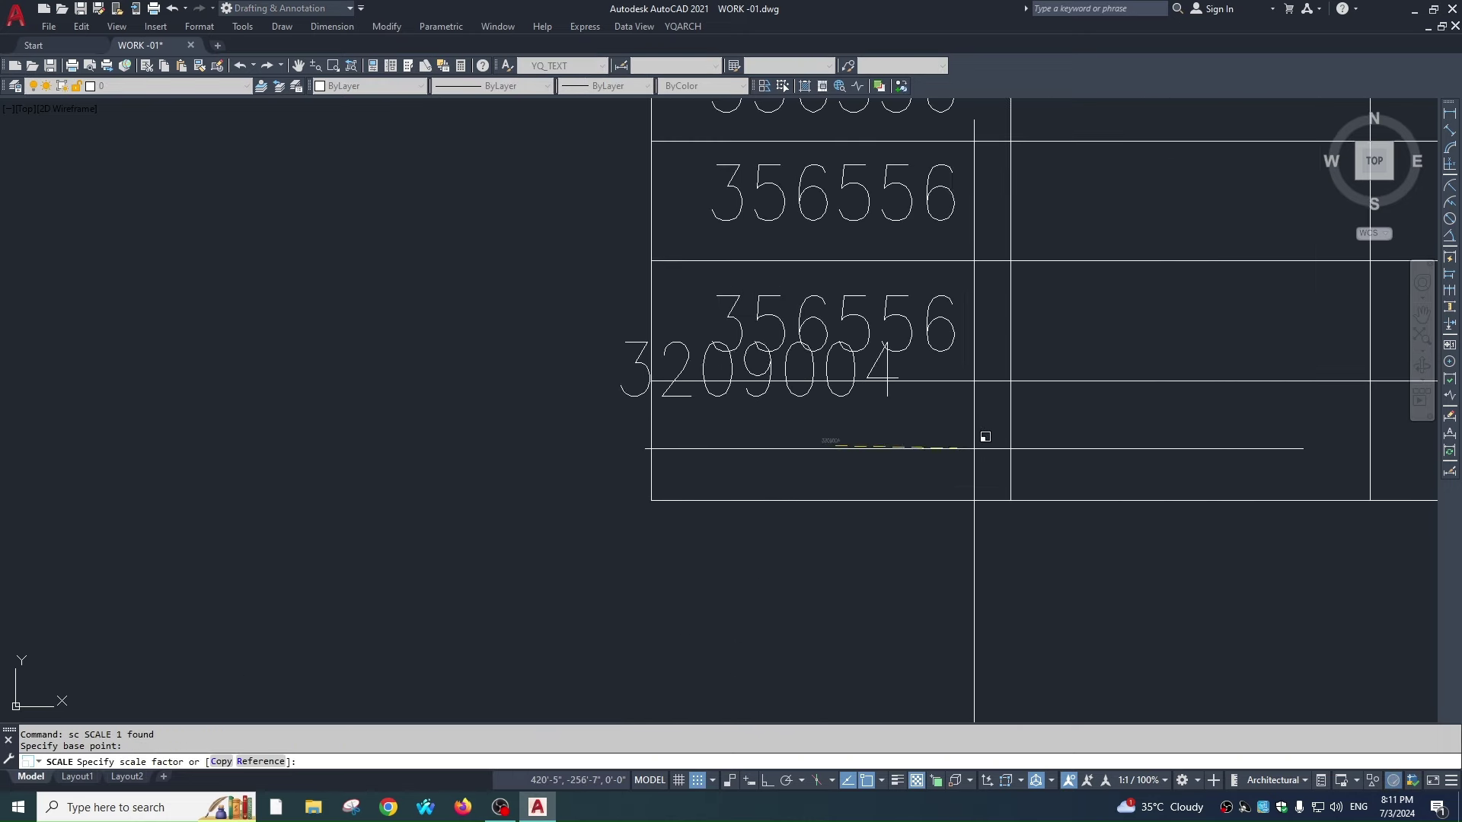
click(959, 422)
click(887, 392)
click(855, 421)
text(m)
key(Return)
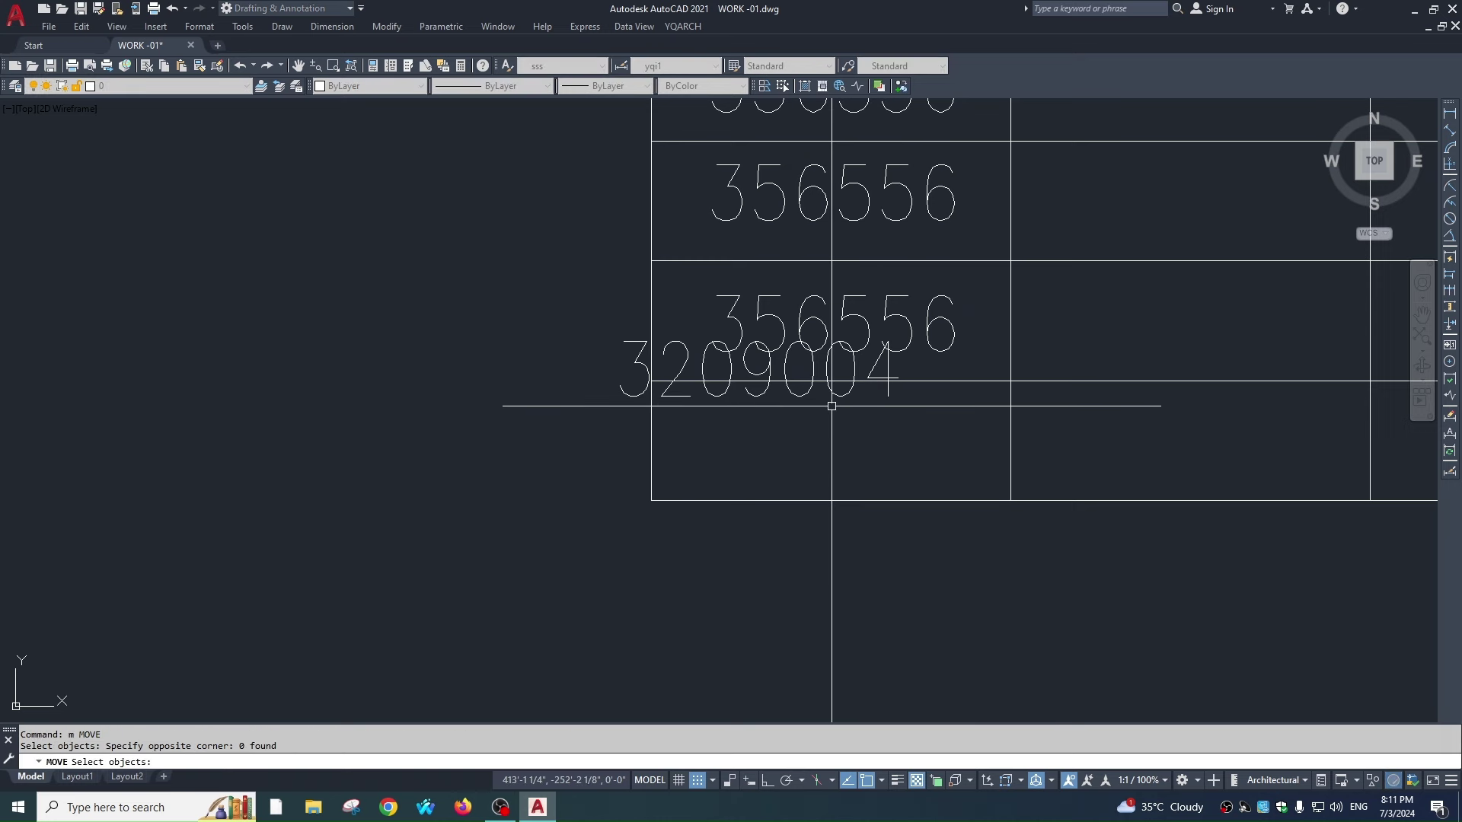
key(Return)
click(807, 408)
click(913, 468)
scroll(901, 533, down, 2)
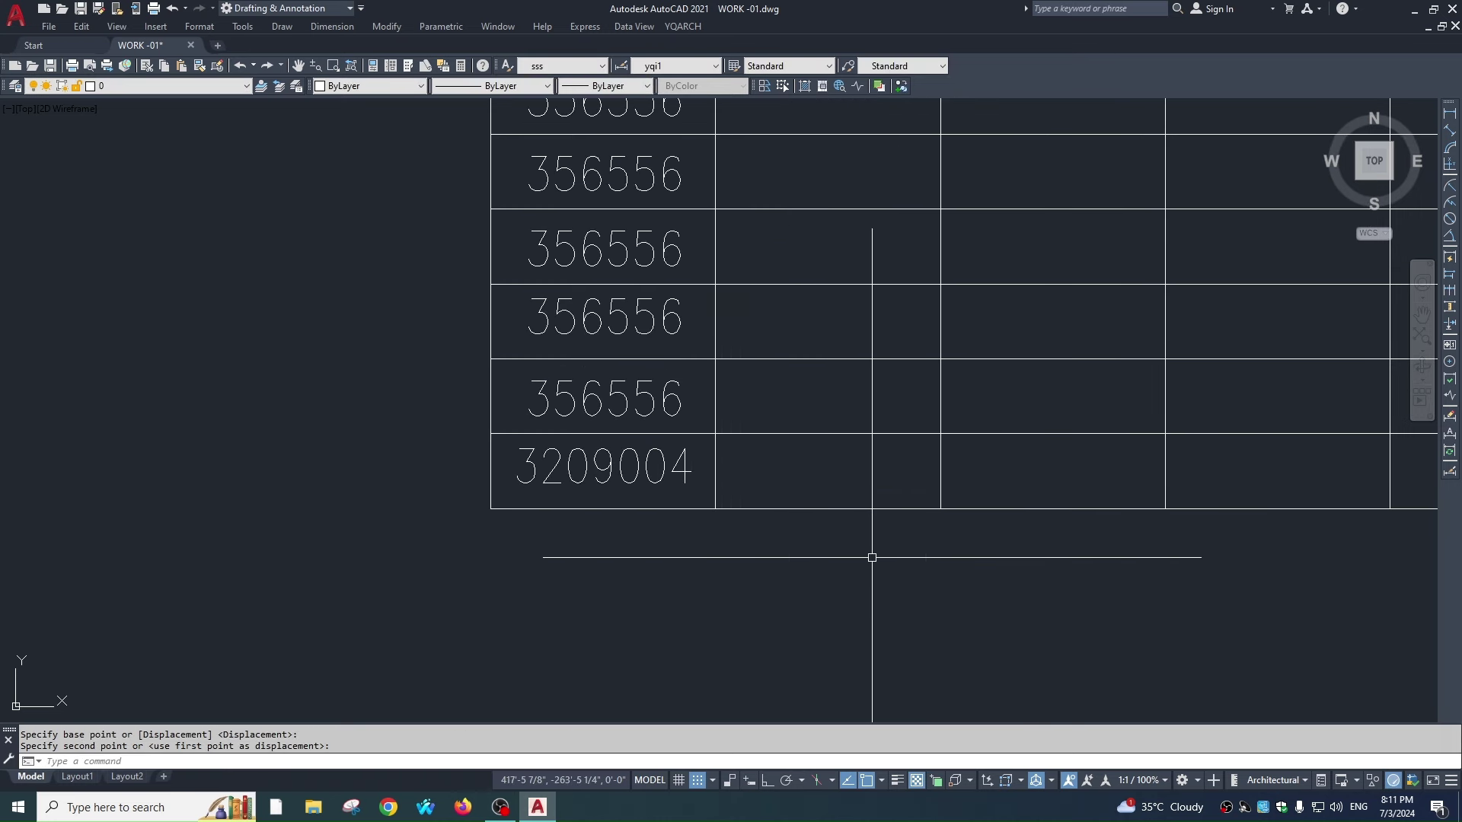
scroll(912, 558, down, 2)
scroll(669, 472, down, 2)
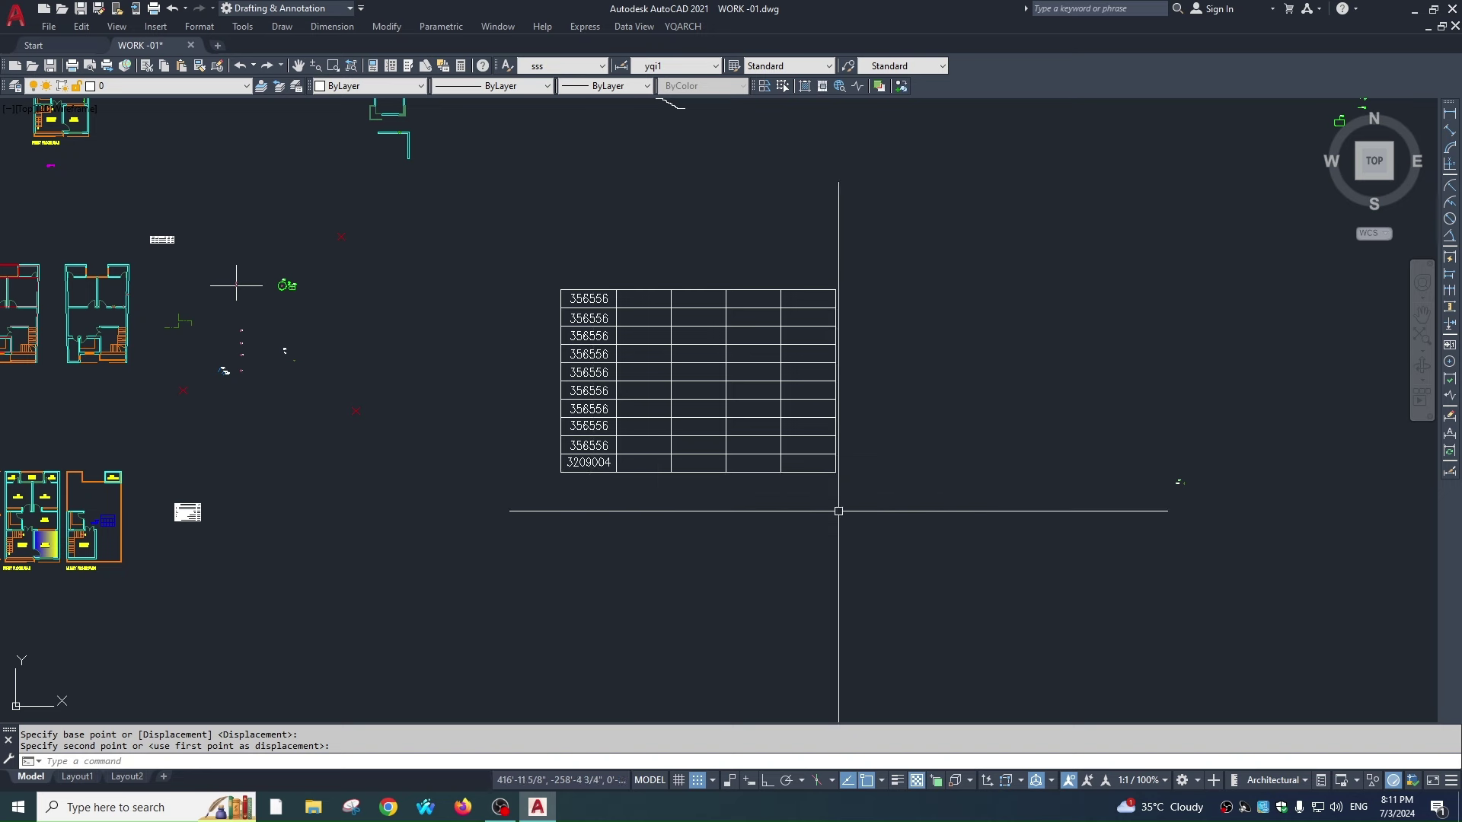